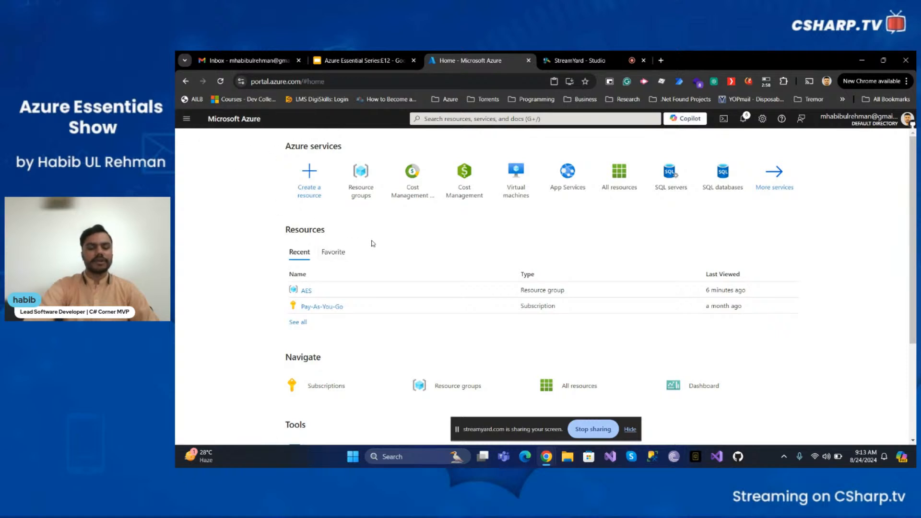
Start a new resource and browse the Developer Tools and Recently created categories for Logic App
{"action": "left_click", "coordinate": [318, 204]}
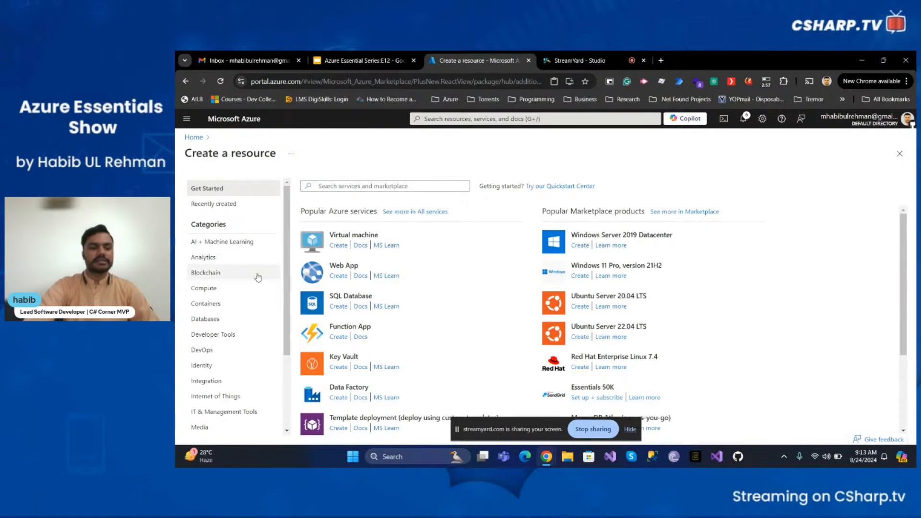
{"action": "scroll", "coordinate": [257, 270], "scroll_direction": "down", "scroll_amount": 1}
{"action": "left_click", "coordinate": [235, 287]}
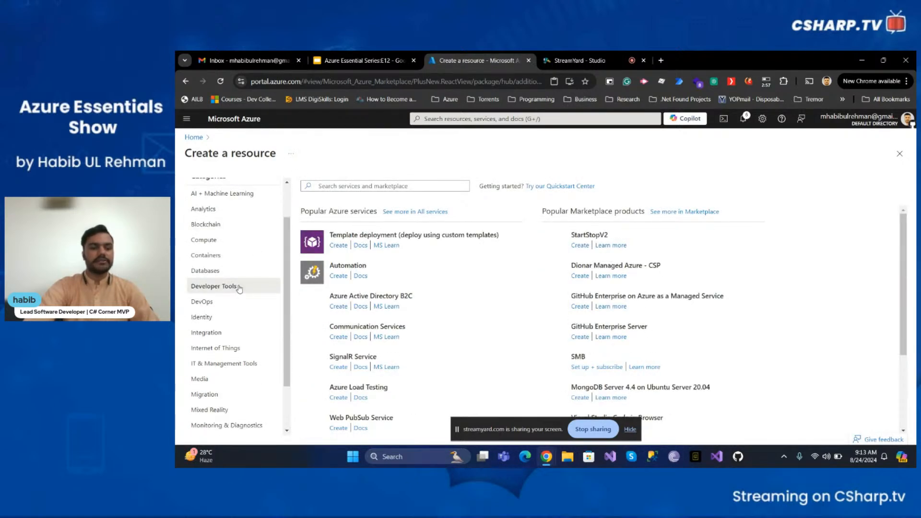
{"action": "scroll", "coordinate": [333, 274], "scroll_direction": "down", "scroll_amount": 2}
{"action": "scroll", "coordinate": [334, 274], "scroll_direction": "down", "scroll_amount": 1}
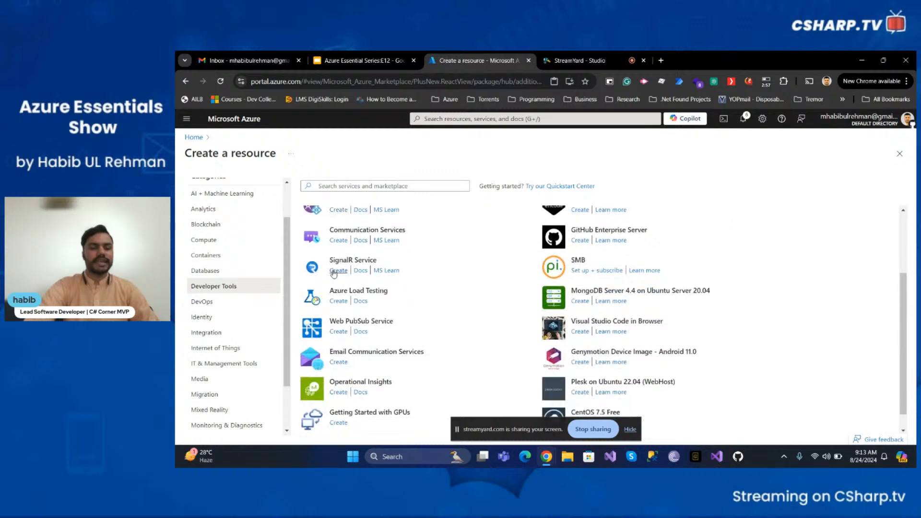
{"action": "scroll", "coordinate": [312, 274], "scroll_direction": "up", "scroll_amount": 3}
{"action": "scroll", "coordinate": [244, 275], "scroll_direction": "up", "scroll_amount": 1}
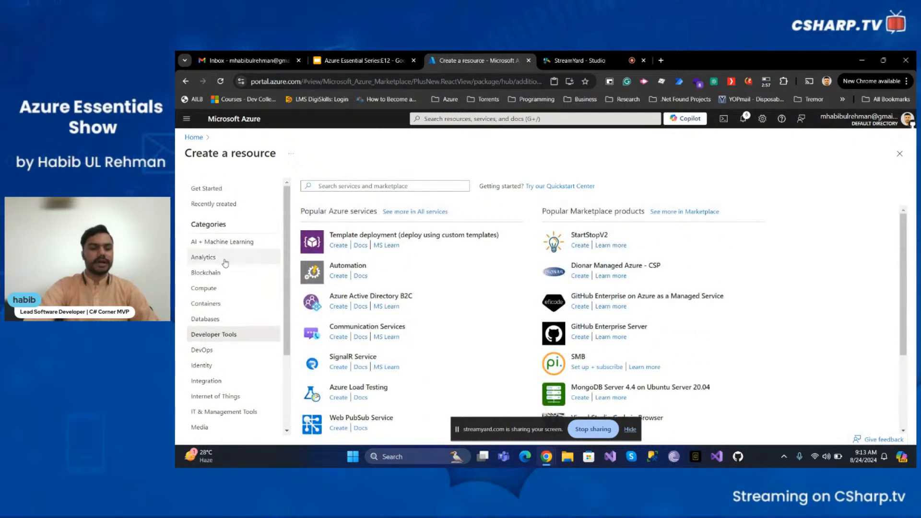
{"action": "left_click", "coordinate": [235, 204]}
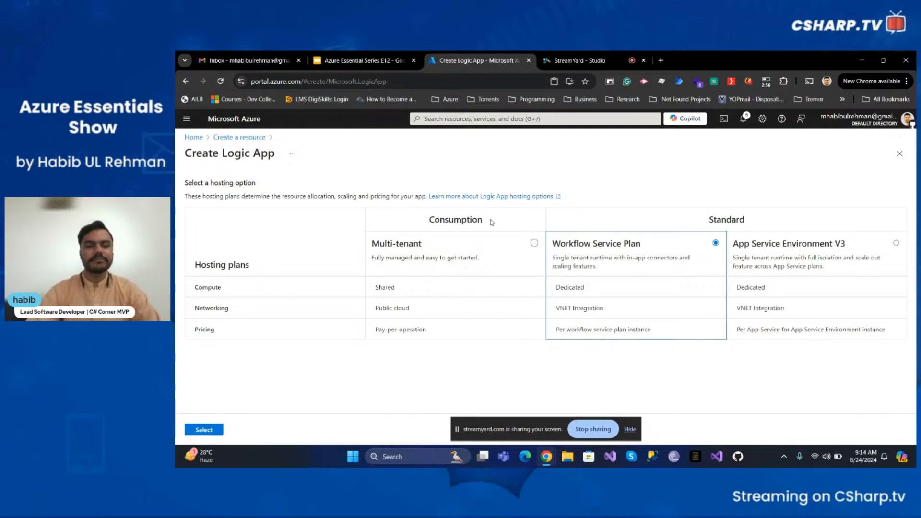
Choose the Multi-tenant hosting plan to open the Logic App creation form
{"action": "left_click", "coordinate": [534, 243]}
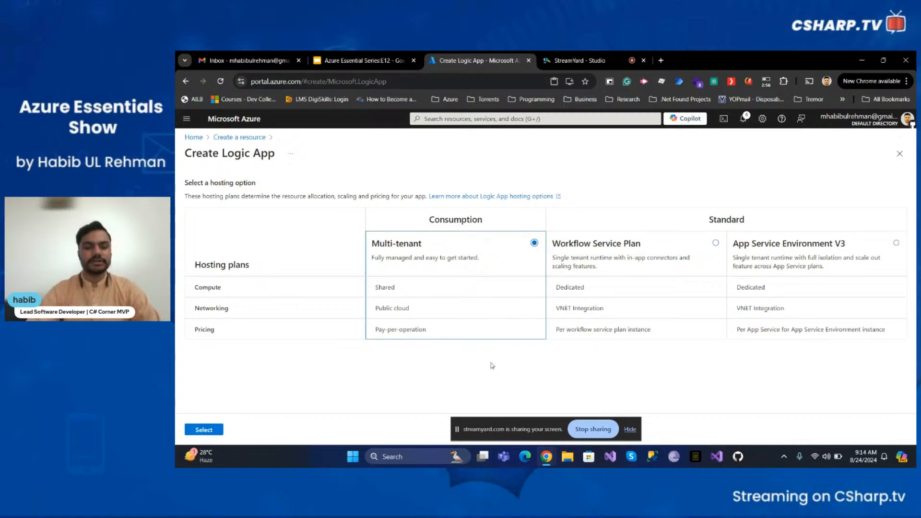
{"action": "left_click", "coordinate": [203, 430]}
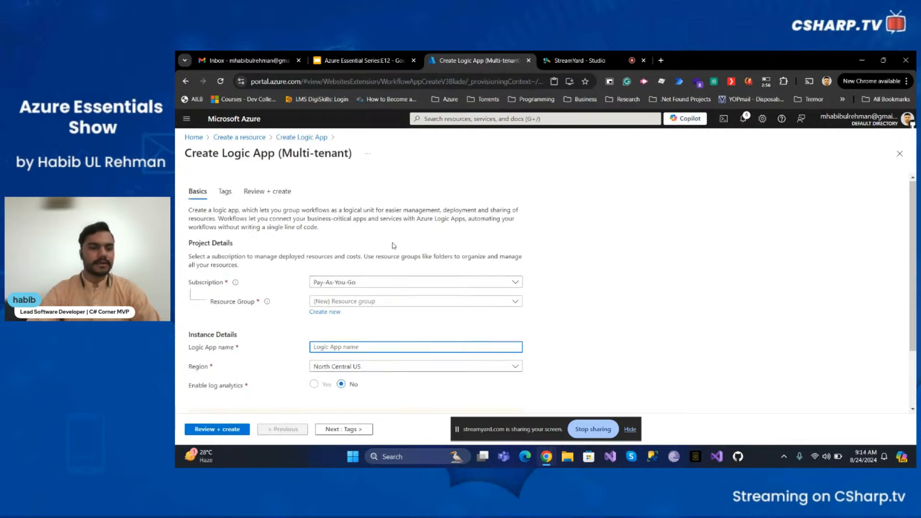
{"action": "scroll", "coordinate": [394, 246], "scroll_direction": "down", "scroll_amount": 1}
{"action": "scroll", "coordinate": [394, 245], "scroll_direction": "up", "scroll_amount": 1}
{"action": "scroll", "coordinate": [570, 270], "scroll_direction": "down", "scroll_amount": 1}
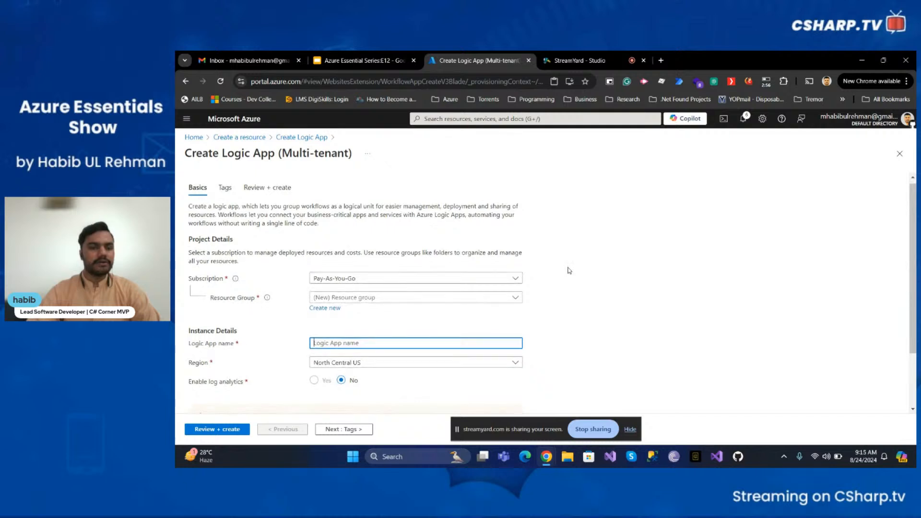
{"action": "scroll", "coordinate": [570, 270], "scroll_direction": "down", "scroll_amount": 1}
{"action": "scroll", "coordinate": [569, 271], "scroll_direction": "up", "scroll_amount": 1}
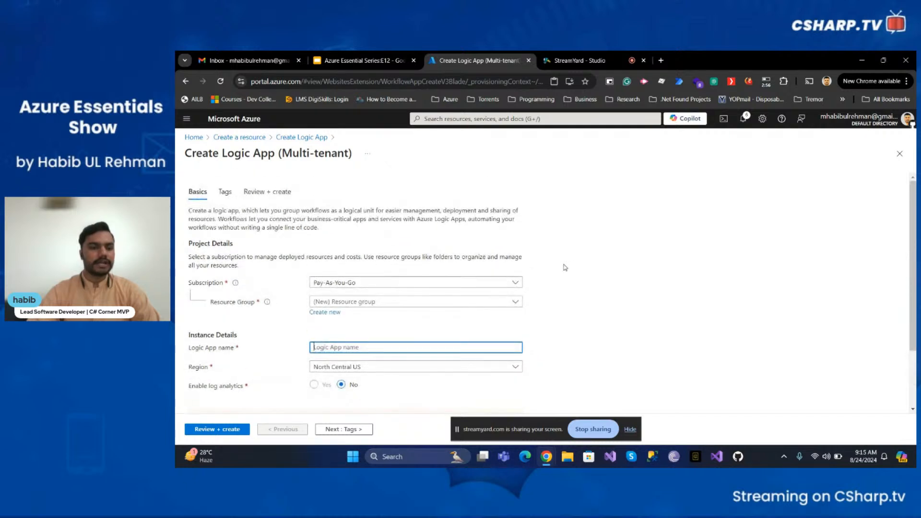
{"action": "scroll", "coordinate": [492, 230], "scroll_direction": "down", "scroll_amount": 1}
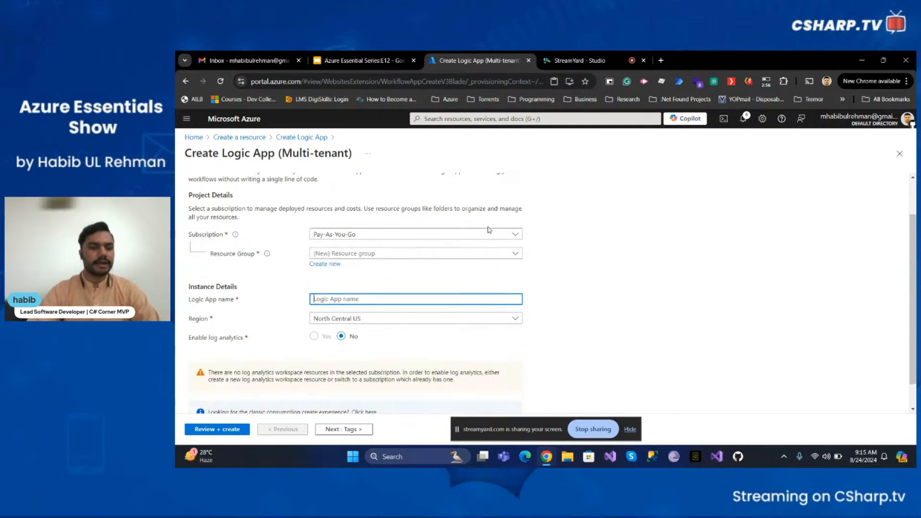
Keep the Pay-As-You-Go subscription and set the resource group to AES
{"action": "left_click", "coordinate": [404, 240]}
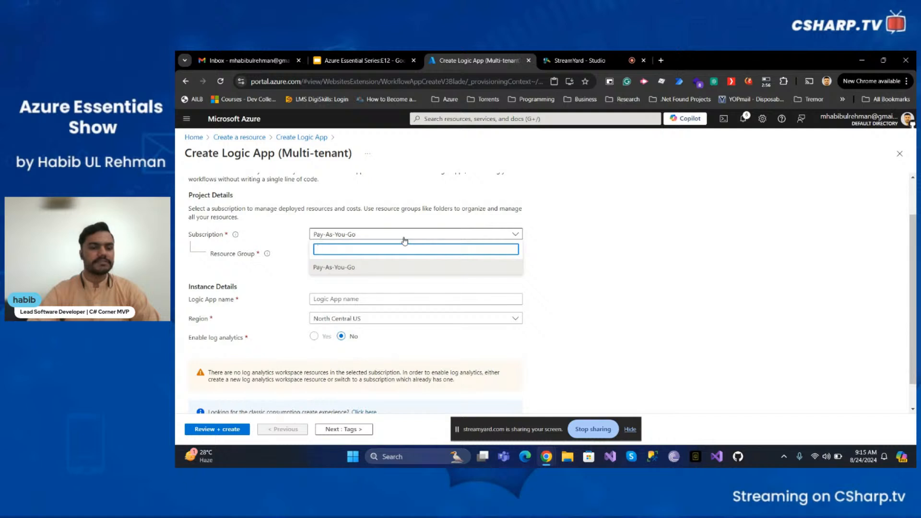
{"action": "left_click", "coordinate": [404, 239]}
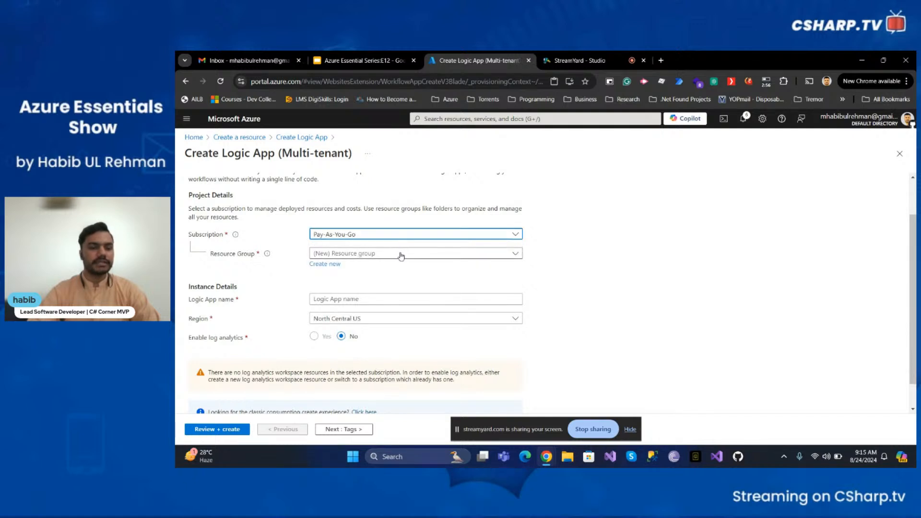
{"action": "left_click", "coordinate": [402, 255]}
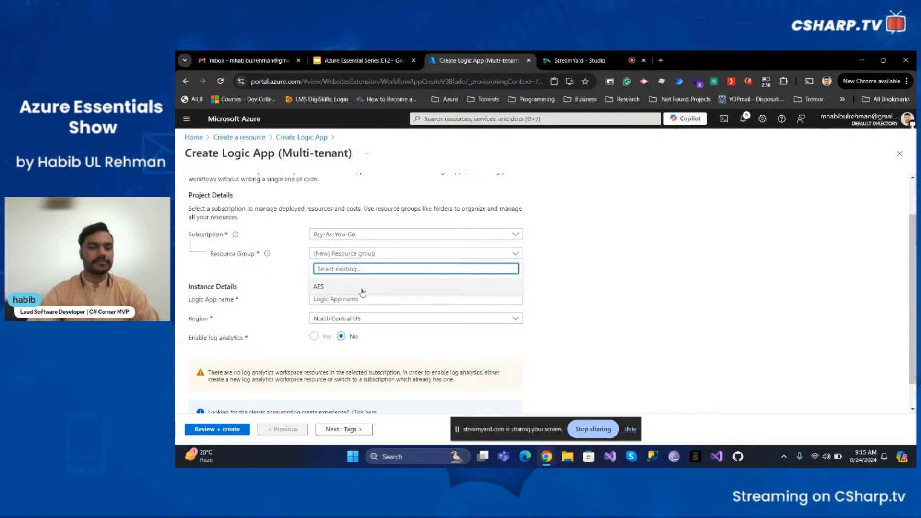
{"action": "type", "text": "AES"}
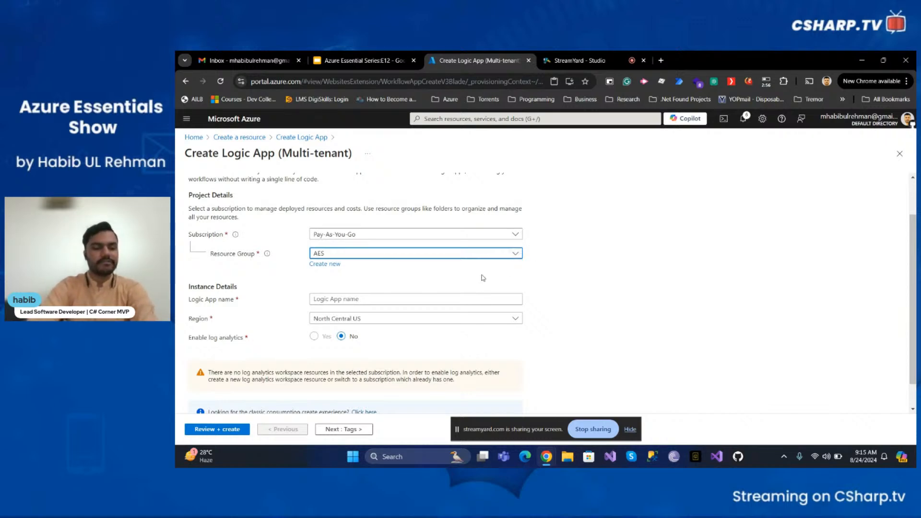
{"action": "scroll", "coordinate": [488, 271], "scroll_direction": "down", "scroll_amount": 1}
{"action": "scroll", "coordinate": [488, 271], "scroll_direction": "down", "scroll_amount": 1}
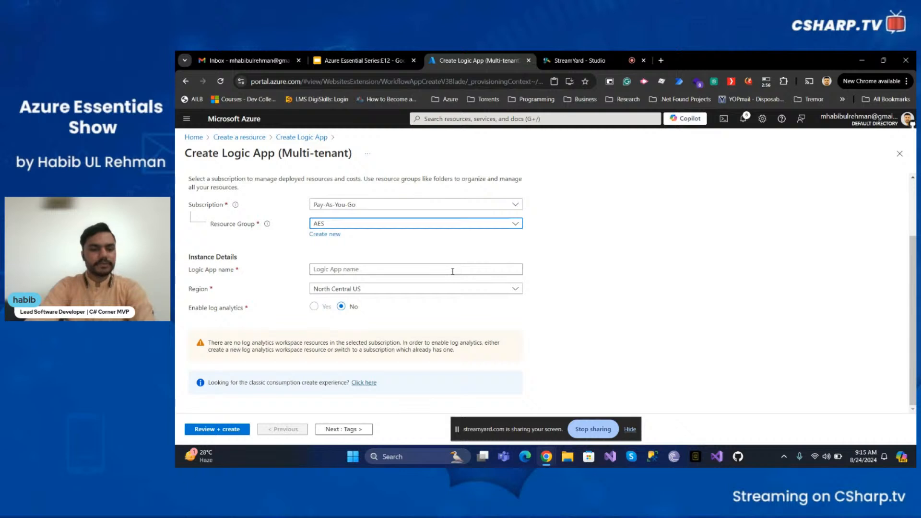
Name the Logic App SendEmailLogicFlow
{"action": "left_click", "coordinate": [453, 271]}
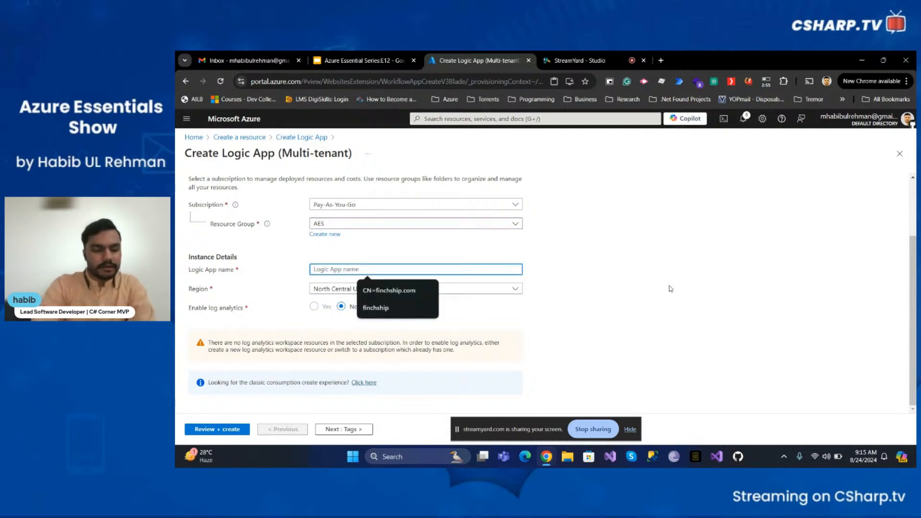
{"action": "type", "text": "f"}
{"action": "key", "text": "BackSpace"}
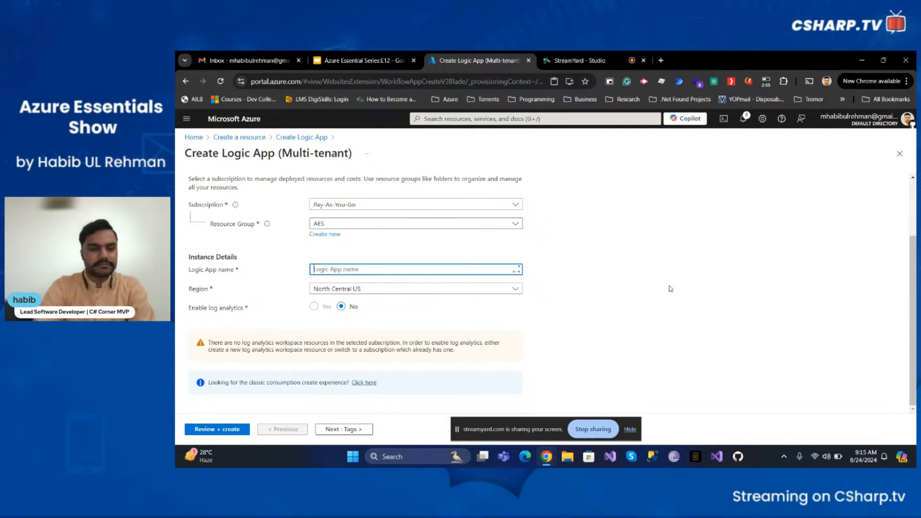
{"action": "type", "text": "SendEmail"}
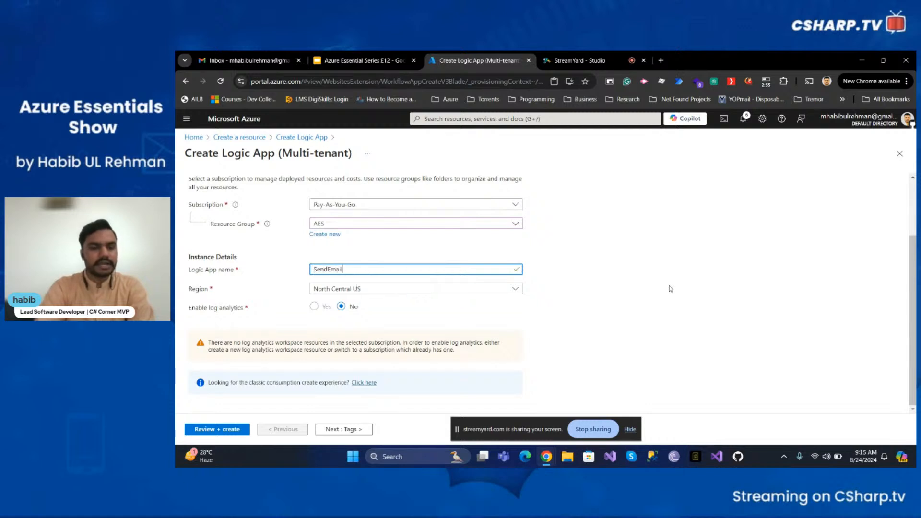
{"action": "type", "text": "LogicFlow"}
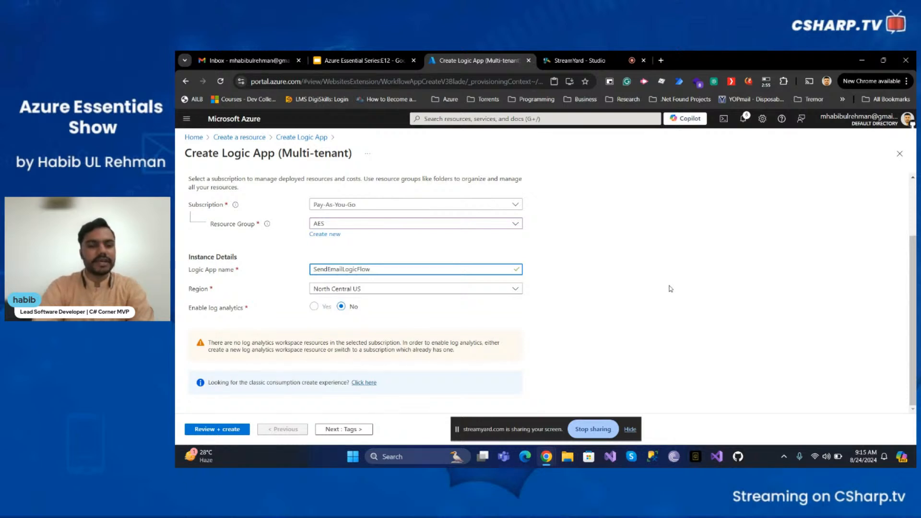
{"action": "left_click", "coordinate": [416, 293]}
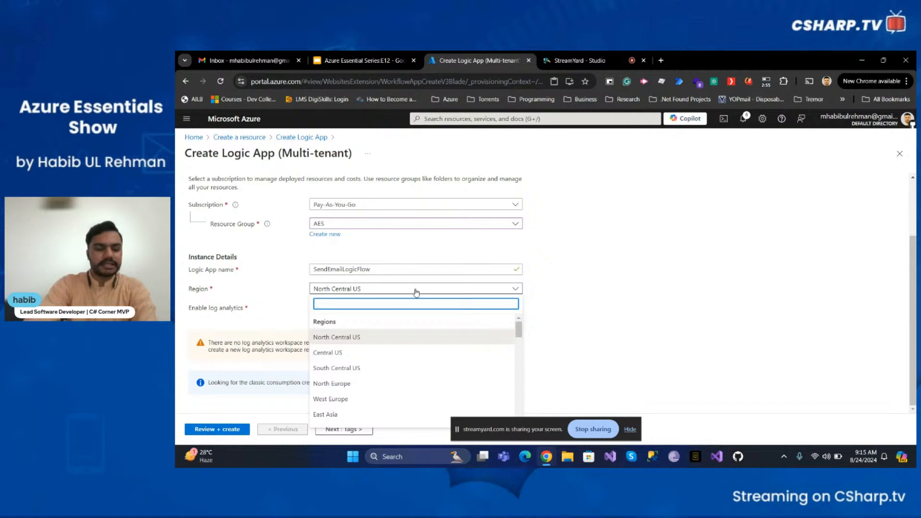
Change the region to East US, leave log analytics off, and continue to Tags
{"action": "left_click", "coordinate": [416, 292]}
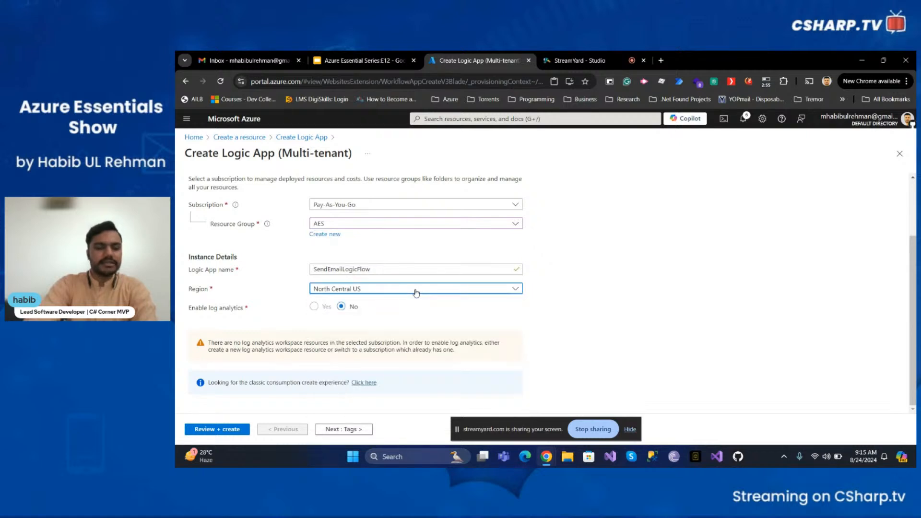
{"action": "left_click", "coordinate": [416, 293]}
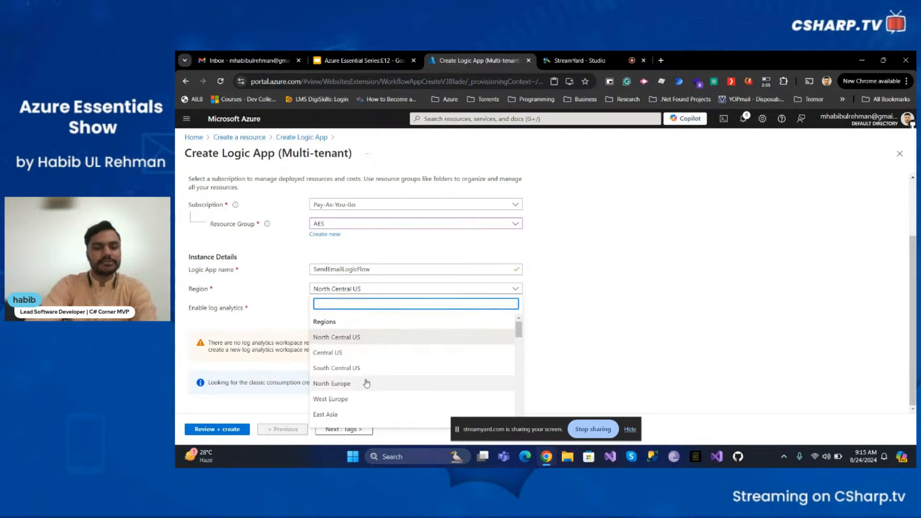
{"action": "scroll", "coordinate": [357, 365], "scroll_direction": "down", "scroll_amount": 1}
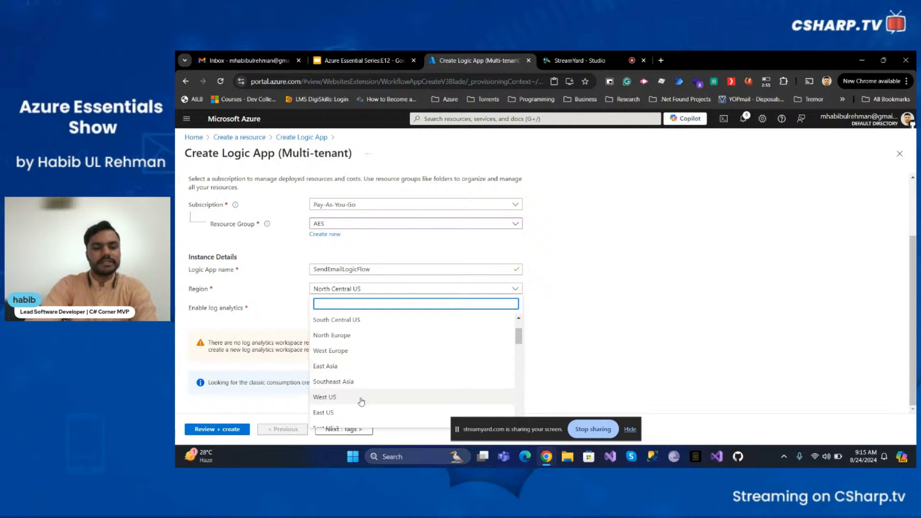
{"action": "left_click", "coordinate": [352, 412]}
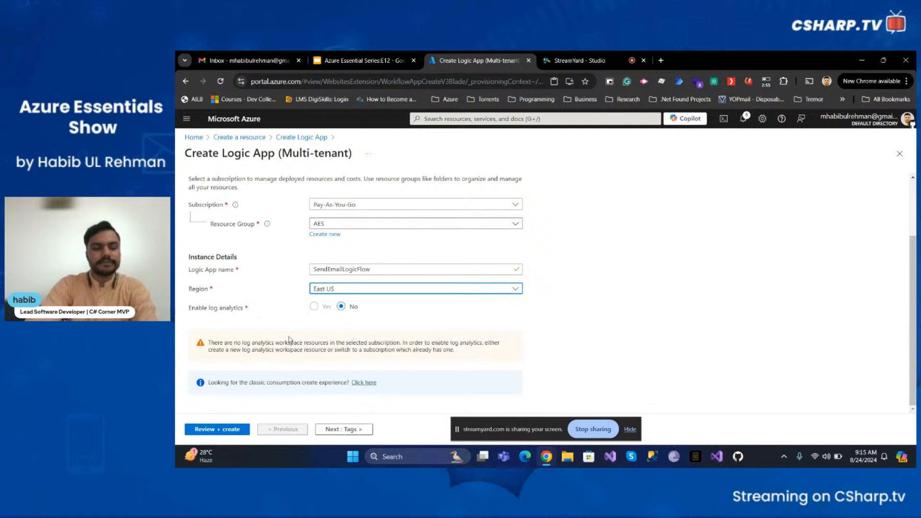
{"action": "left_click", "coordinate": [313, 307]}
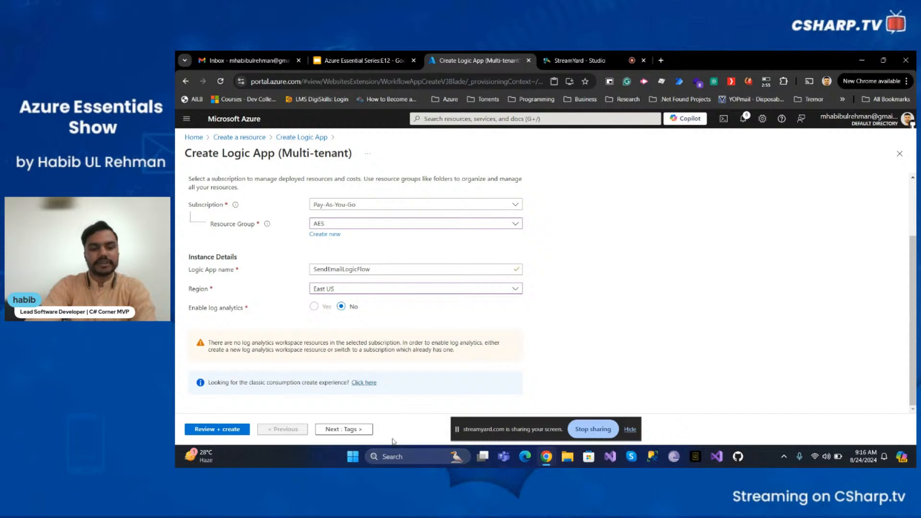
{"action": "left_click", "coordinate": [344, 432]}
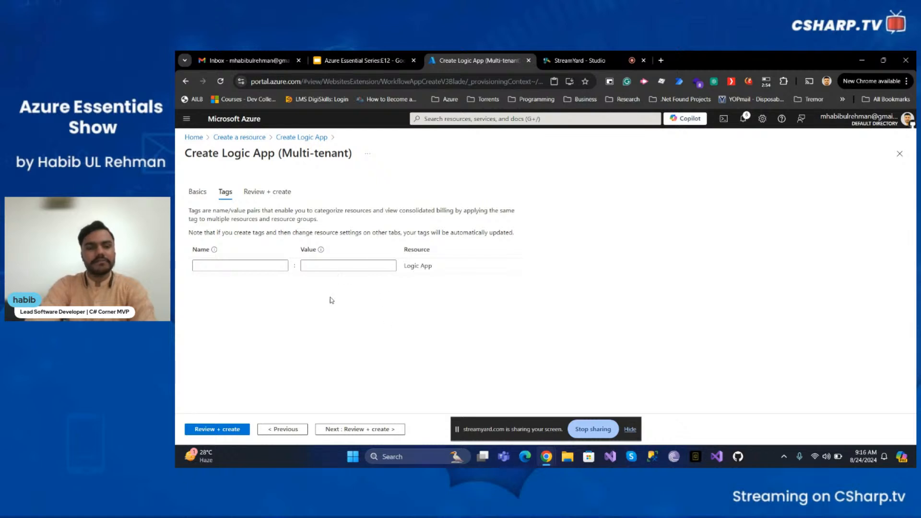
Add the tag project with value aes and proceed to Review + create
{"action": "left_click", "coordinate": [274, 265]}
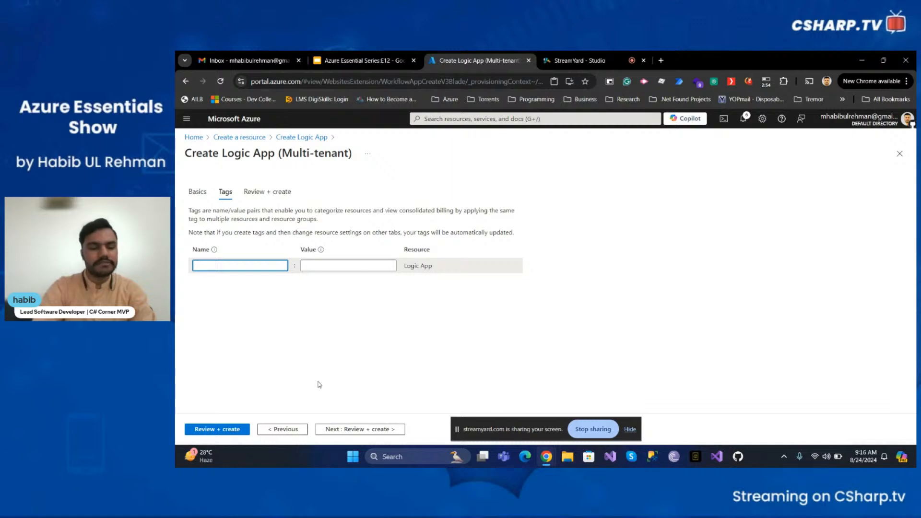
{"action": "type", "text": "project"}
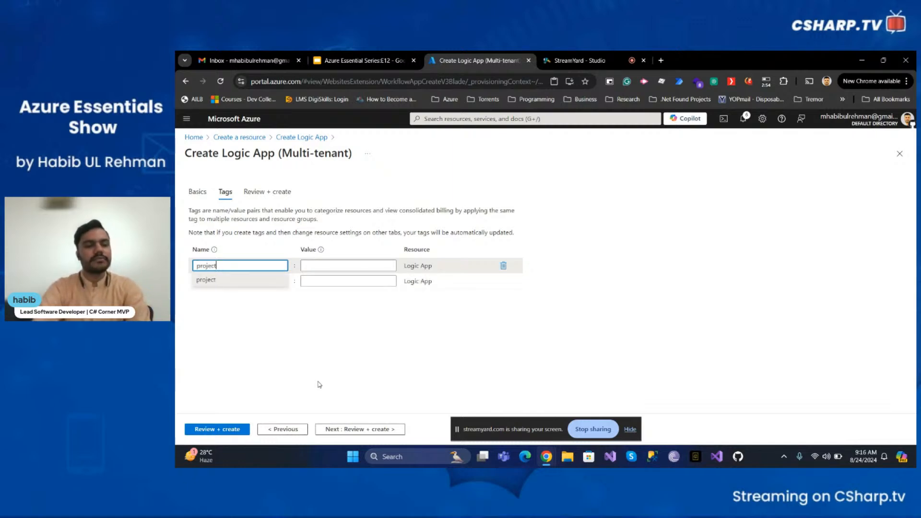
{"action": "key", "text": "Tab"}
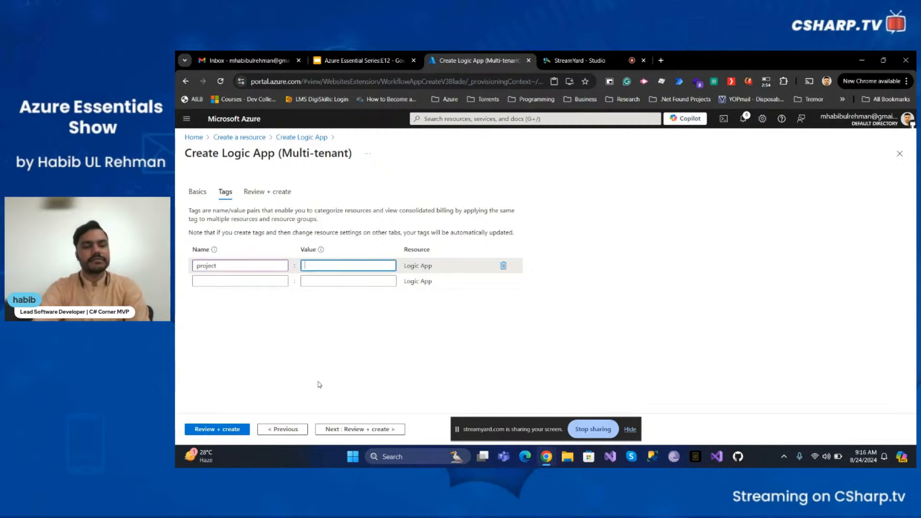
{"action": "type", "text": "aes"}
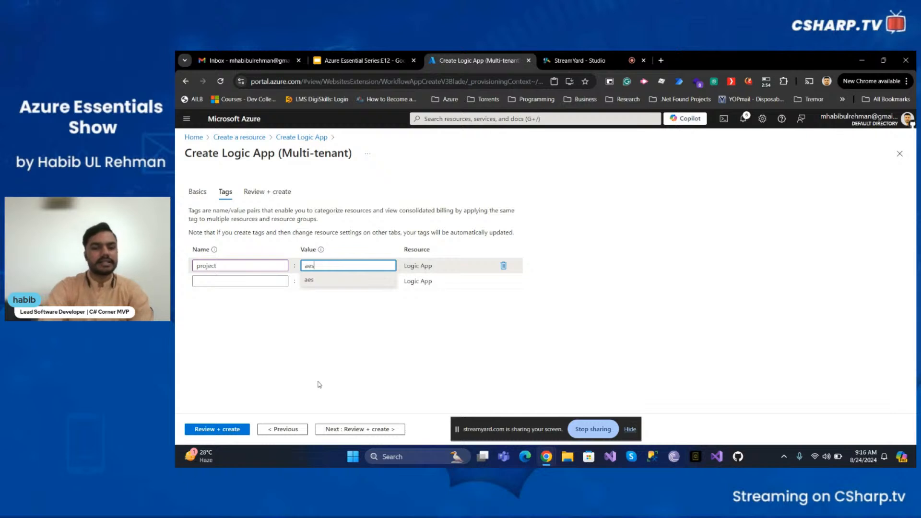
{"action": "left_click", "coordinate": [425, 362]}
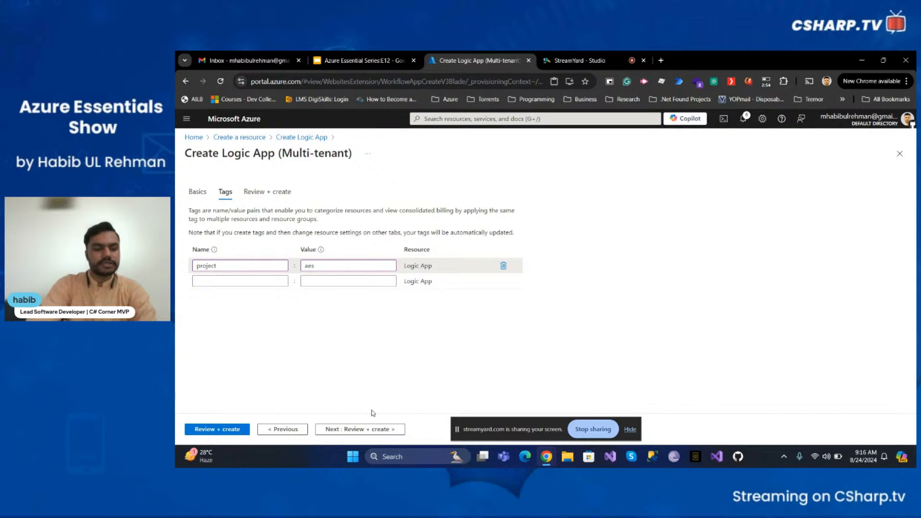
{"action": "left_click", "coordinate": [370, 430]}
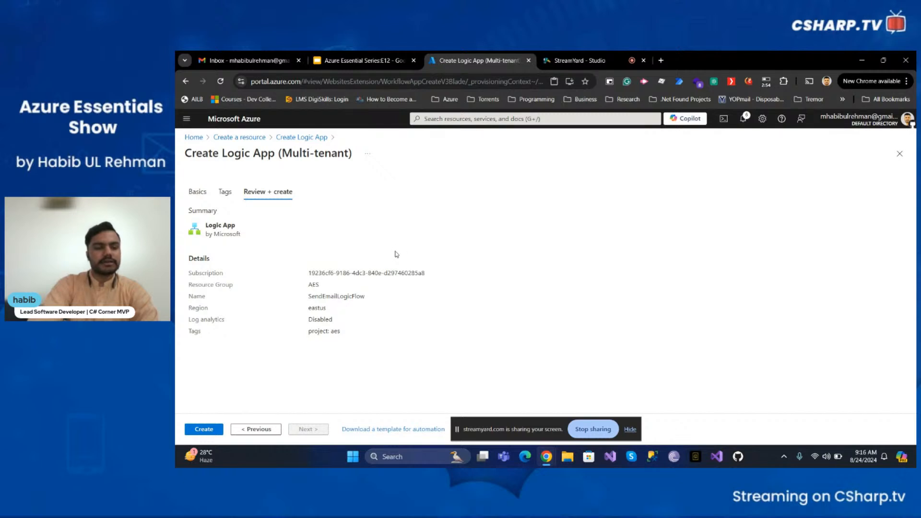
Check the subscription and SendEmailLogicFlow name in the summary, then create the Logic App
{"action": "triple_click", "coordinate": [326, 272]}
{"action": "left_click", "coordinate": [323, 286]}
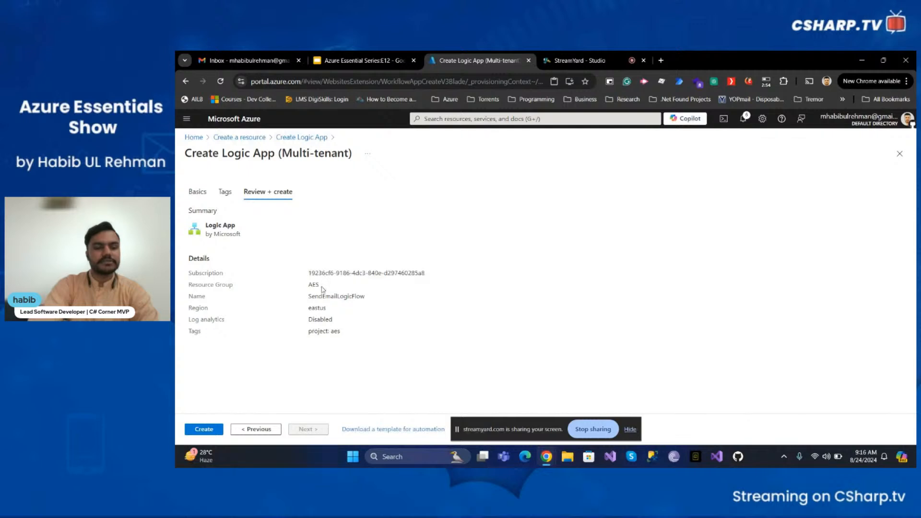
{"action": "triple_click", "coordinate": [321, 296]}
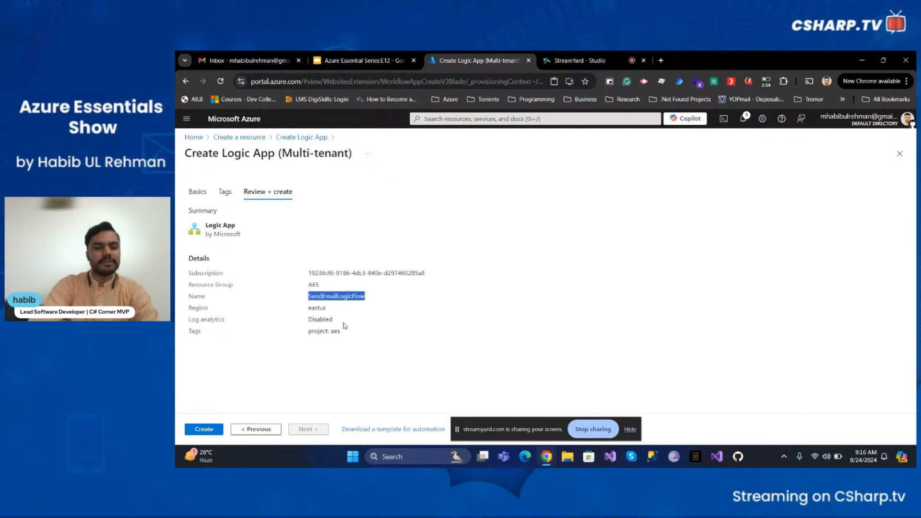
{"action": "left_click", "coordinate": [215, 435]}
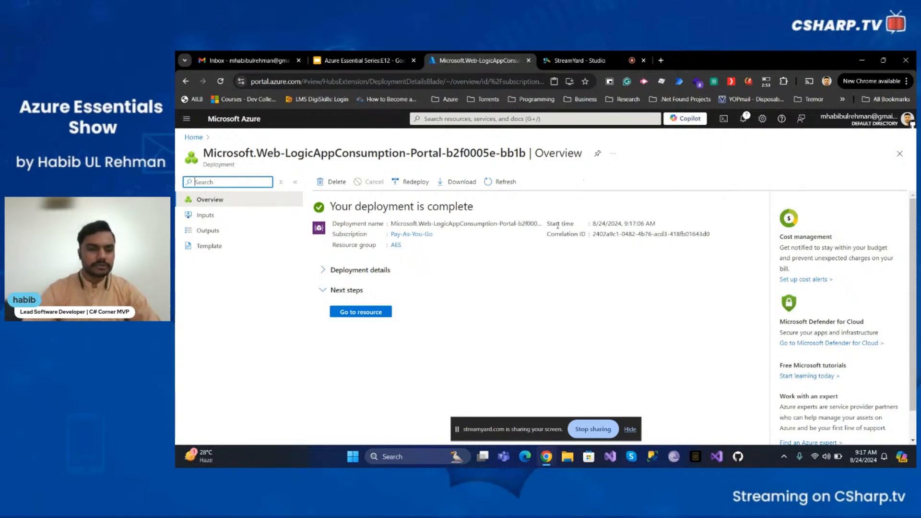
Go to the newly deployed SendEmailLogicFlow resource
{"action": "left_click", "coordinate": [345, 316]}
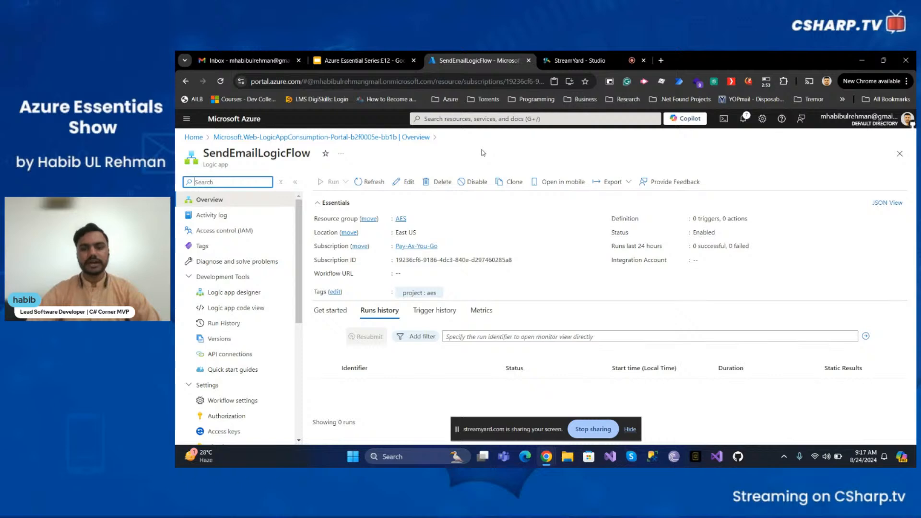
Note the empty workflow definition counts and switch the Overview to its Get started options
{"action": "double_click", "coordinate": [637, 219]}
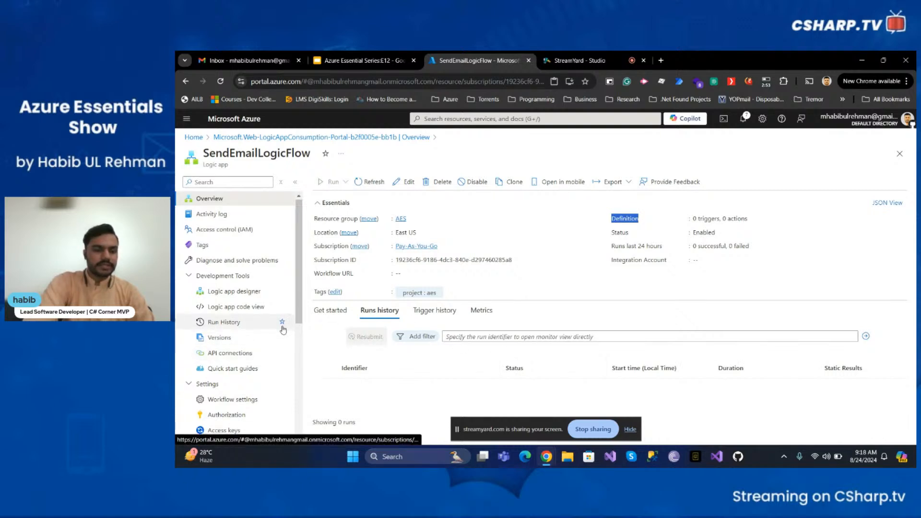
{"action": "scroll", "coordinate": [283, 330], "scroll_direction": "down", "scroll_amount": 2}
{"action": "scroll", "coordinate": [283, 330], "scroll_direction": "up", "scroll_amount": 2}
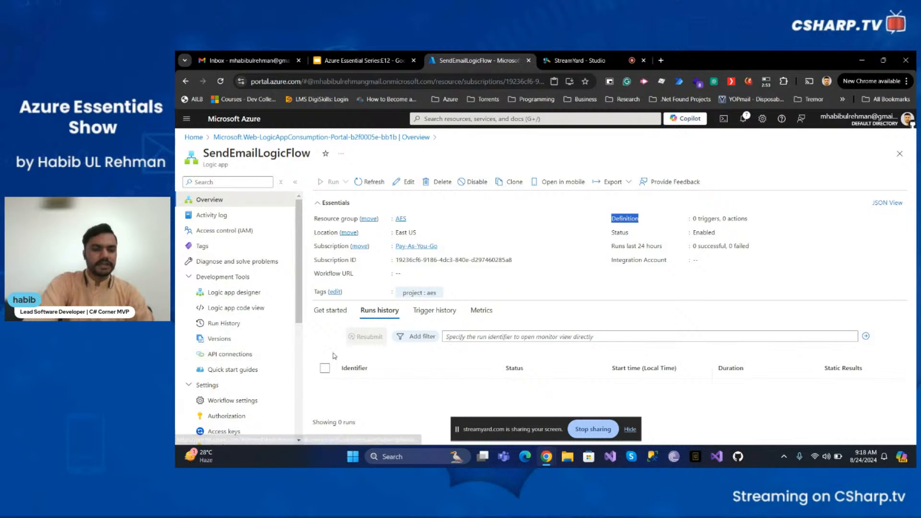
{"action": "left_click", "coordinate": [325, 313]}
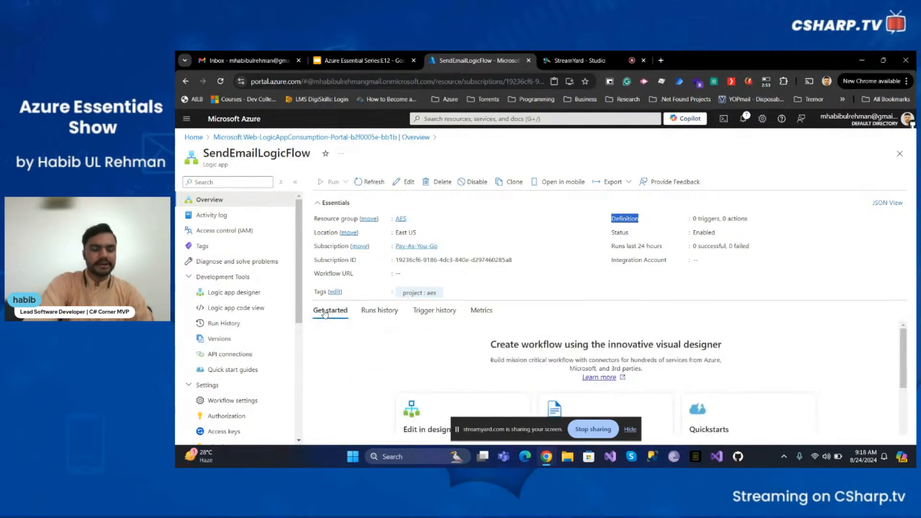
{"action": "scroll", "coordinate": [375, 346], "scroll_direction": "down", "scroll_amount": 3}
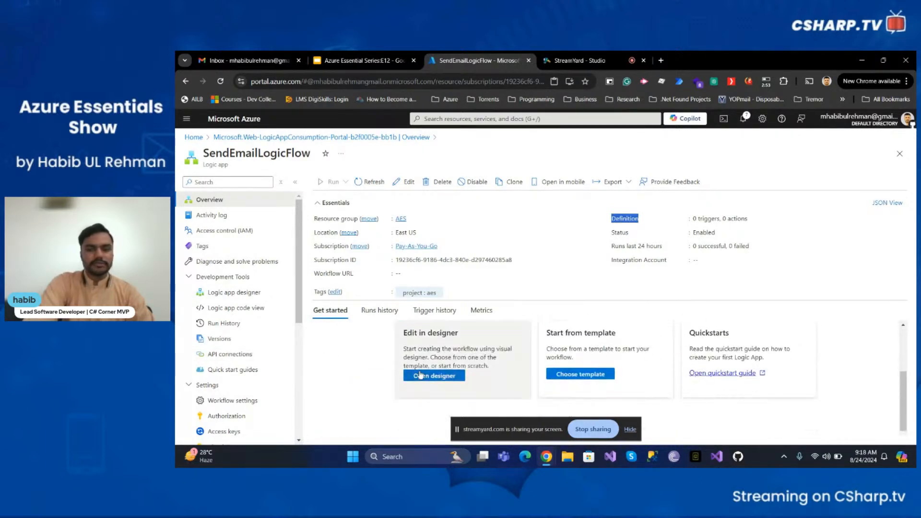
{"action": "scroll", "coordinate": [418, 369], "scroll_direction": "up", "scroll_amount": 3}
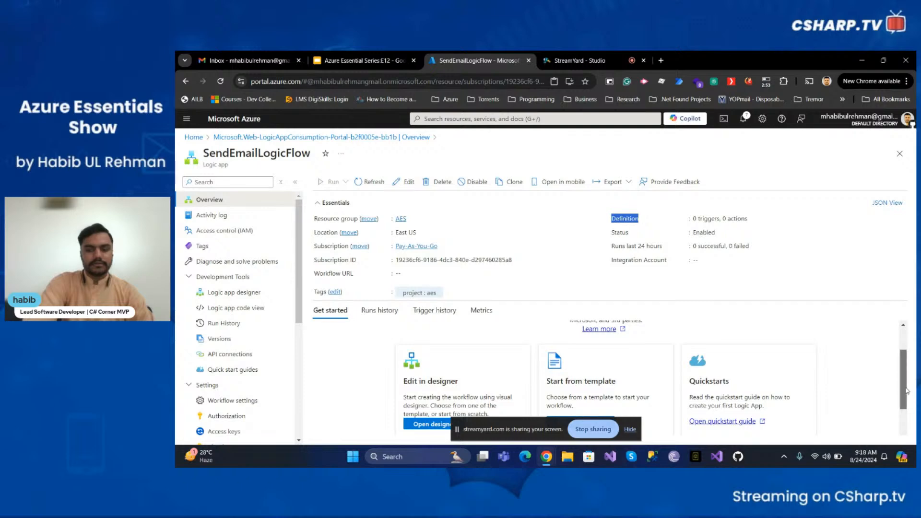
{"action": "left_click_drag", "start_coordinate": [908, 374], "coordinate": [906, 402]}
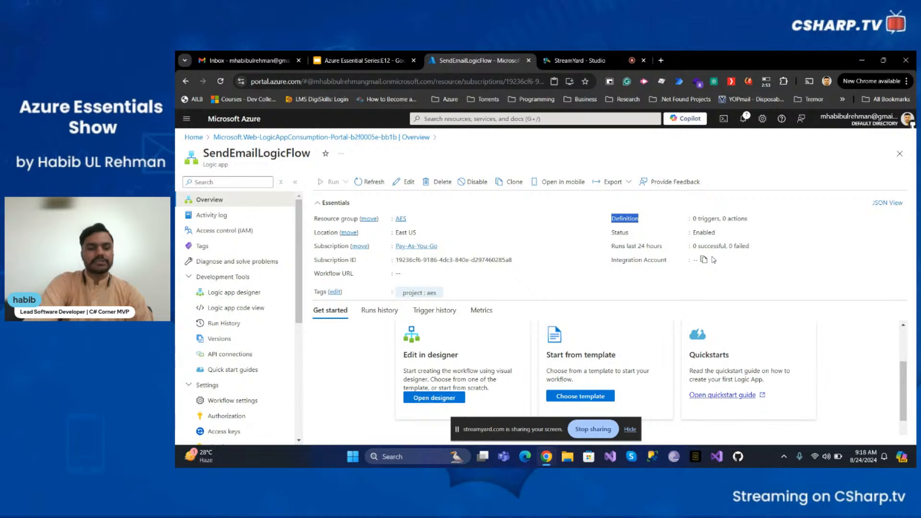
{"action": "right_click", "coordinate": [488, 361]}
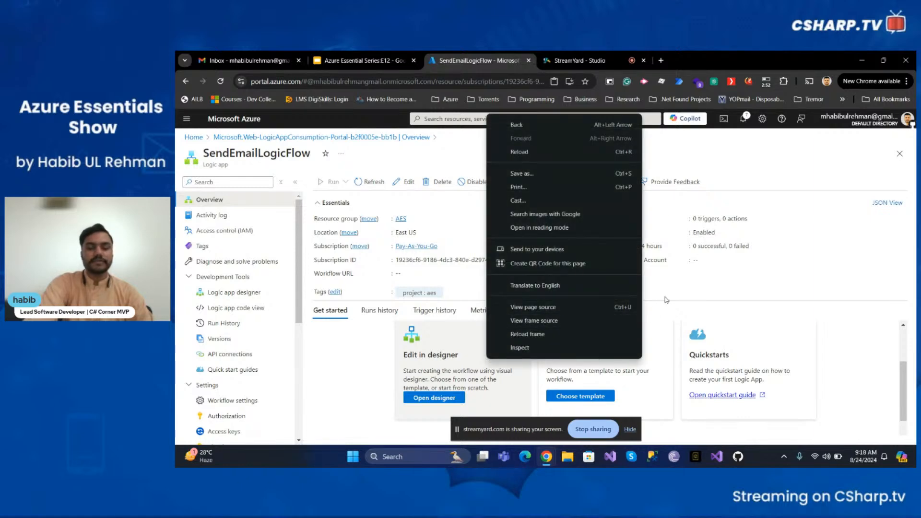
{"action": "left_click", "coordinate": [692, 292]}
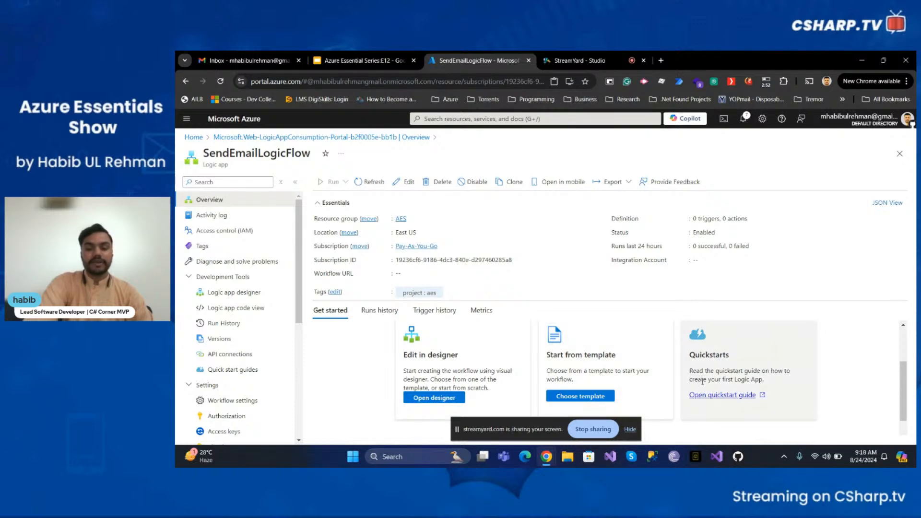
Choose a template to open the Logic Apps Designer and browse its common triggers and templates
{"action": "left_click", "coordinate": [580, 398]}
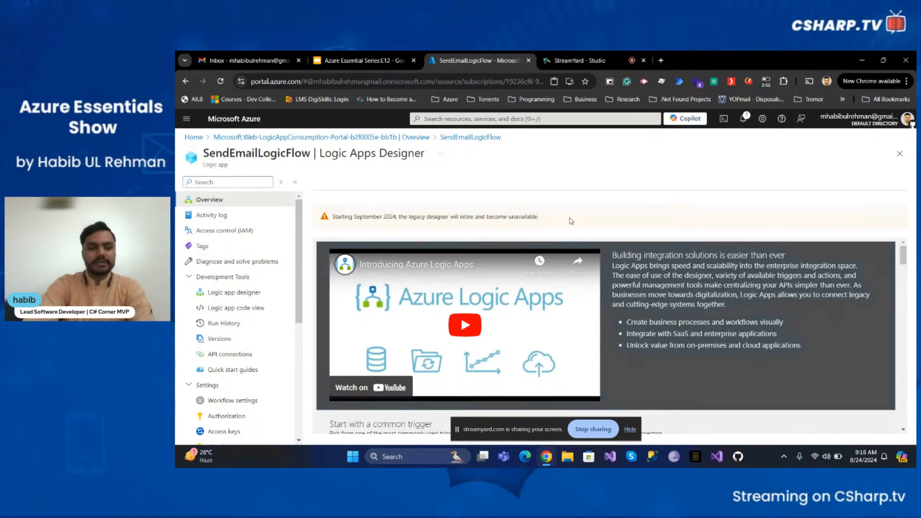
{"action": "scroll", "coordinate": [883, 366], "scroll_direction": "down", "scroll_amount": 3}
{"action": "scroll", "coordinate": [885, 370], "scroll_direction": "up", "scroll_amount": 1}
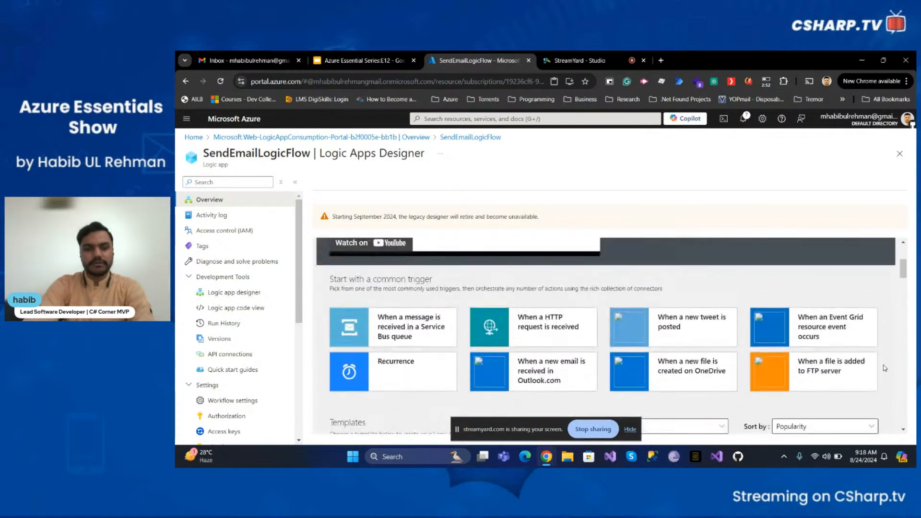
{"action": "scroll", "coordinate": [886, 370], "scroll_direction": "down", "scroll_amount": 1}
{"action": "scroll", "coordinate": [864, 299], "scroll_direction": "up", "scroll_amount": 1}
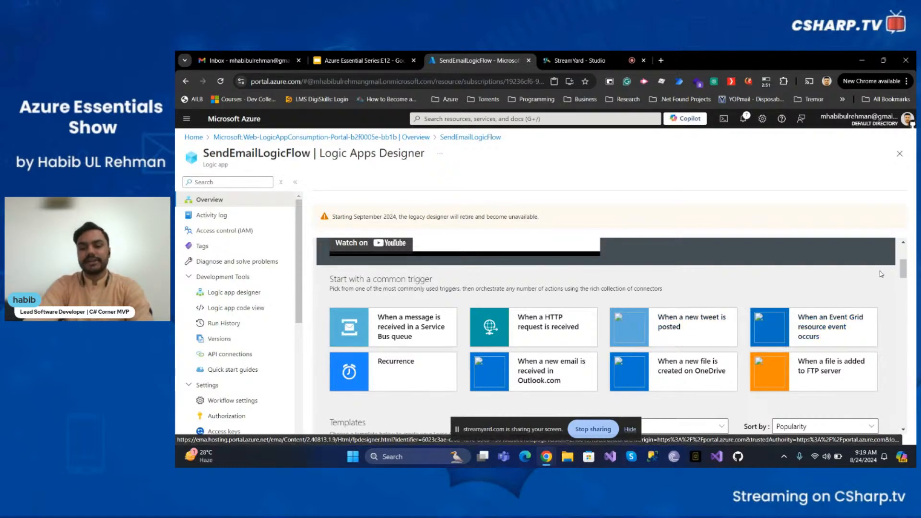
{"action": "scroll", "coordinate": [899, 276], "scroll_direction": "down", "scroll_amount": 1}
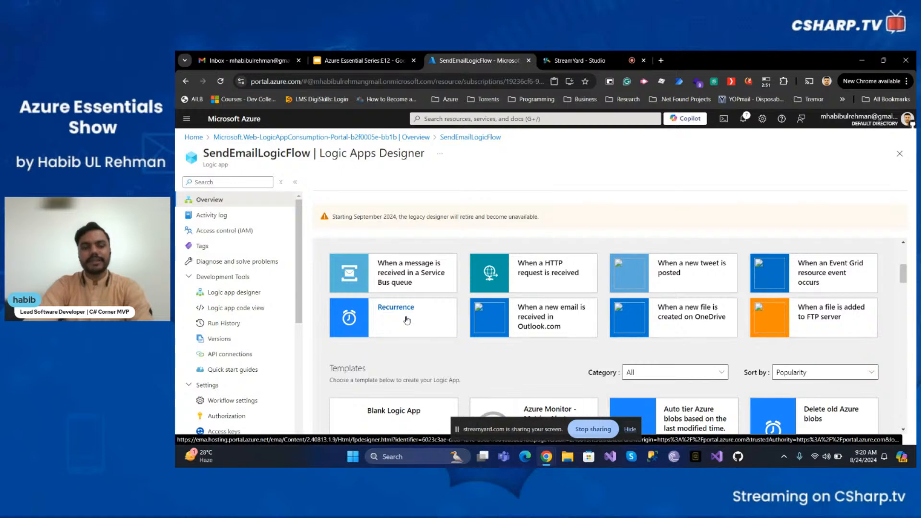
{"action": "scroll", "coordinate": [410, 319], "scroll_direction": "down", "scroll_amount": 2}
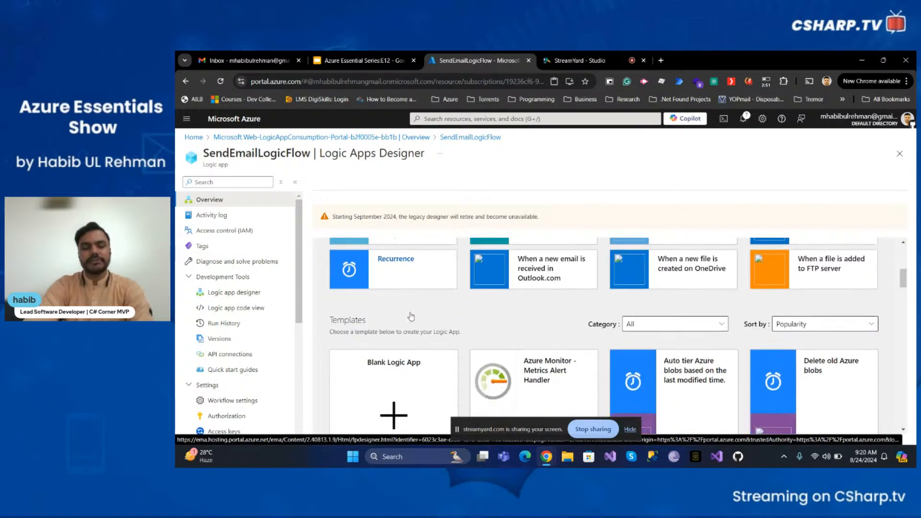
{"action": "scroll", "coordinate": [411, 317], "scroll_direction": "up", "scroll_amount": 2}
{"action": "scroll", "coordinate": [411, 317], "scroll_direction": "down", "scroll_amount": 3}
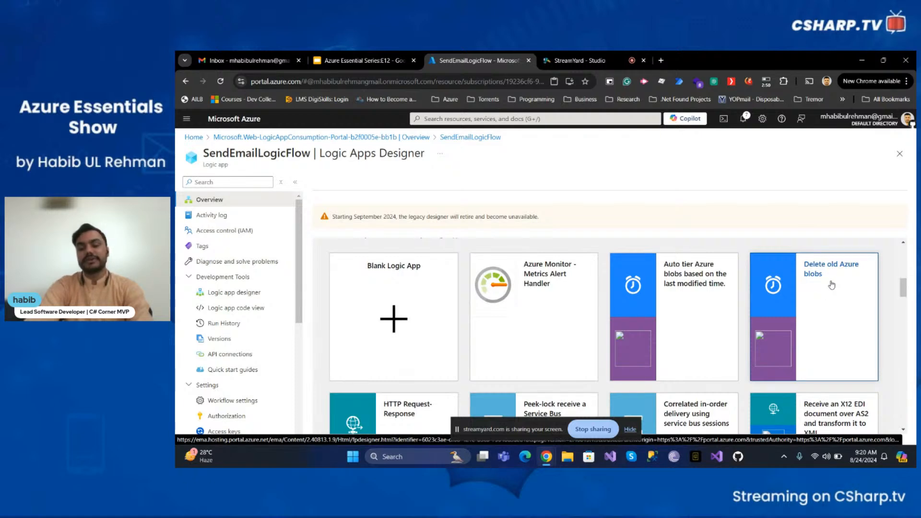
{"action": "scroll", "coordinate": [834, 295], "scroll_direction": "down", "scroll_amount": 2}
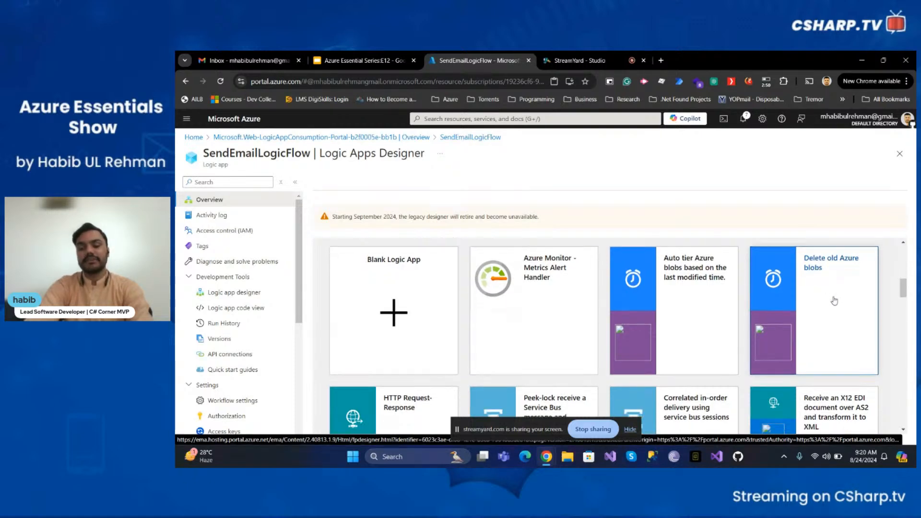
{"action": "scroll", "coordinate": [834, 300], "scroll_direction": "down", "scroll_amount": 1}
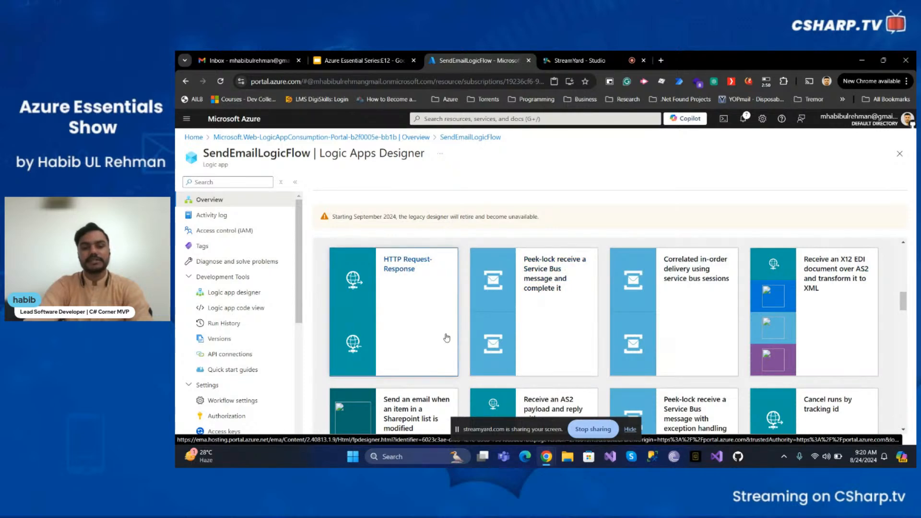
{"action": "scroll", "coordinate": [447, 338], "scroll_direction": "down", "scroll_amount": 6}
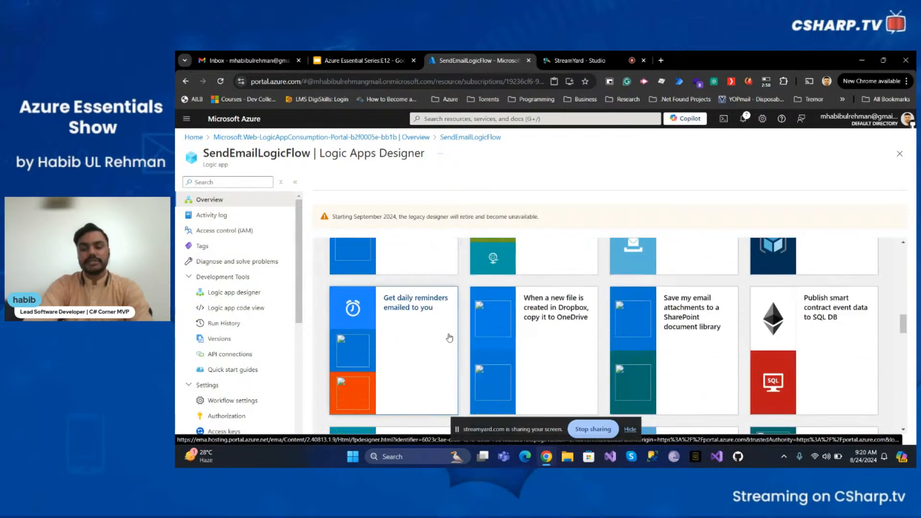
{"action": "scroll", "coordinate": [450, 337], "scroll_direction": "down", "scroll_amount": 6}
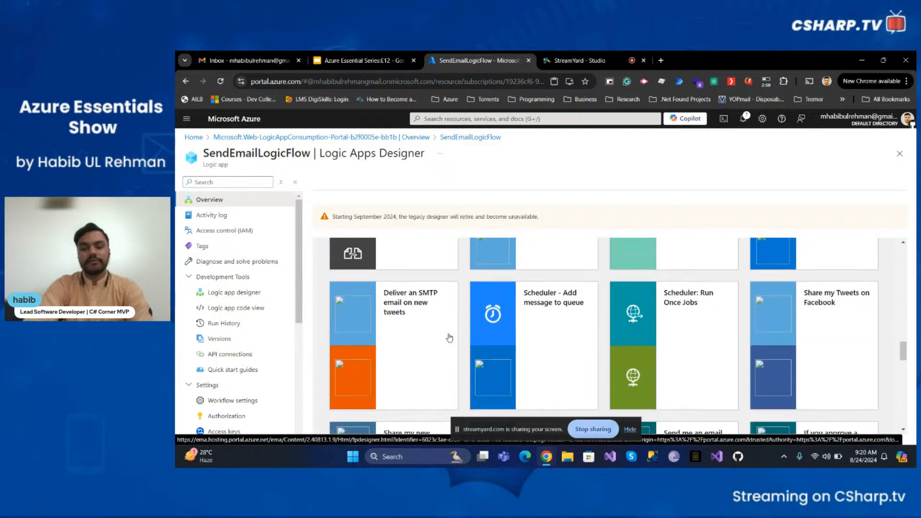
{"action": "scroll", "coordinate": [449, 338], "scroll_direction": "down", "scroll_amount": 6}
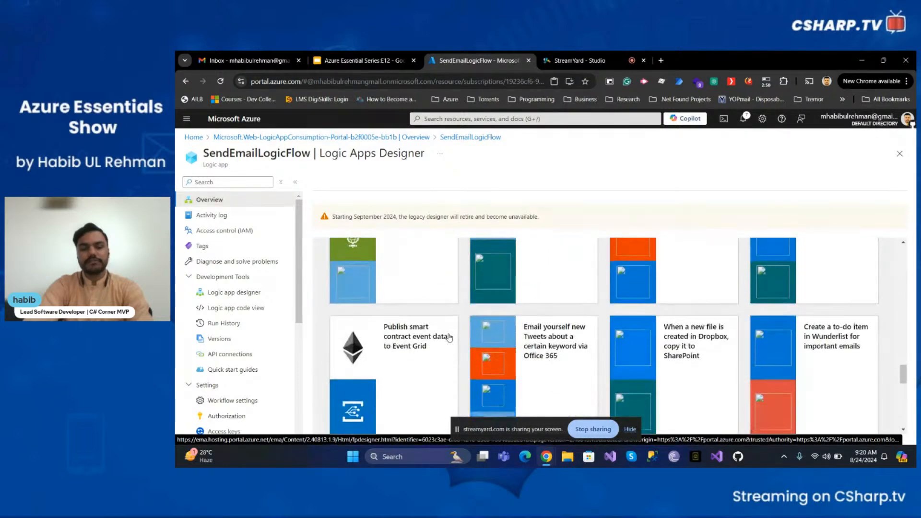
{"action": "scroll", "coordinate": [450, 337], "scroll_direction": "up", "scroll_amount": 20}
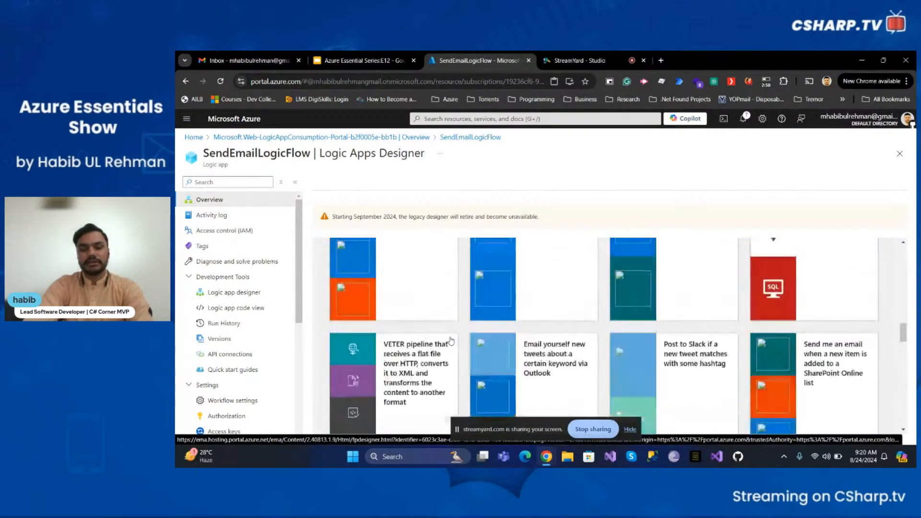
{"action": "scroll", "coordinate": [450, 341], "scroll_direction": "up", "scroll_amount": 10}
{"action": "scroll", "coordinate": [450, 341], "scroll_direction": "down", "scroll_amount": 3}
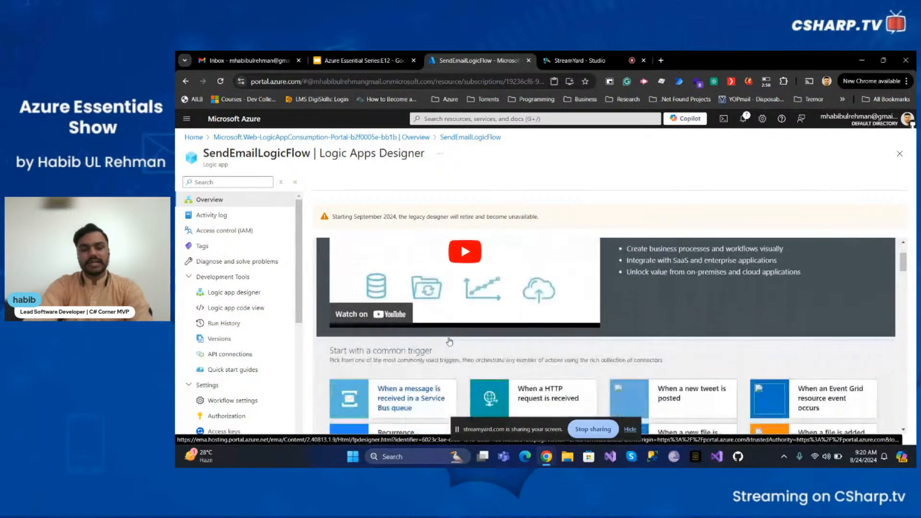
{"action": "scroll", "coordinate": [450, 342], "scroll_direction": "up", "scroll_amount": 3}
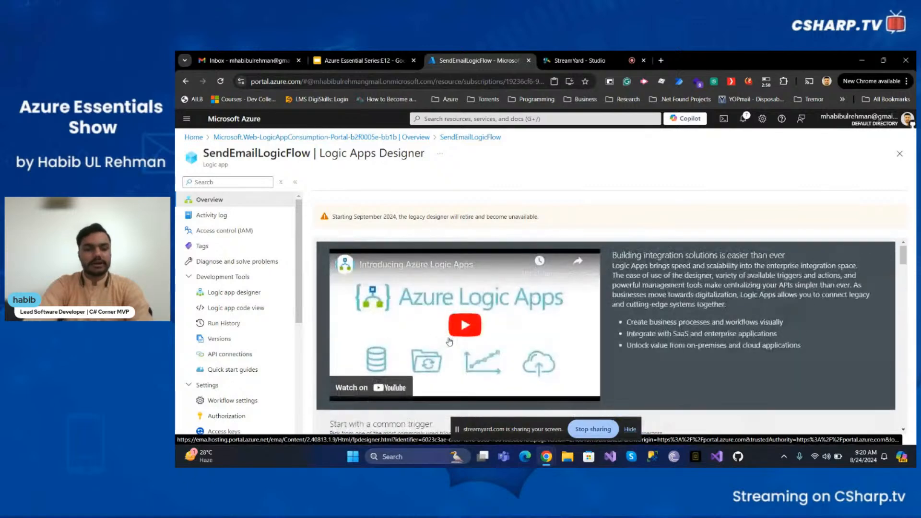
Inspect the empty parameters, outputs and triggers in the Logic app code view JSON
{"action": "left_click", "coordinate": [226, 298]}
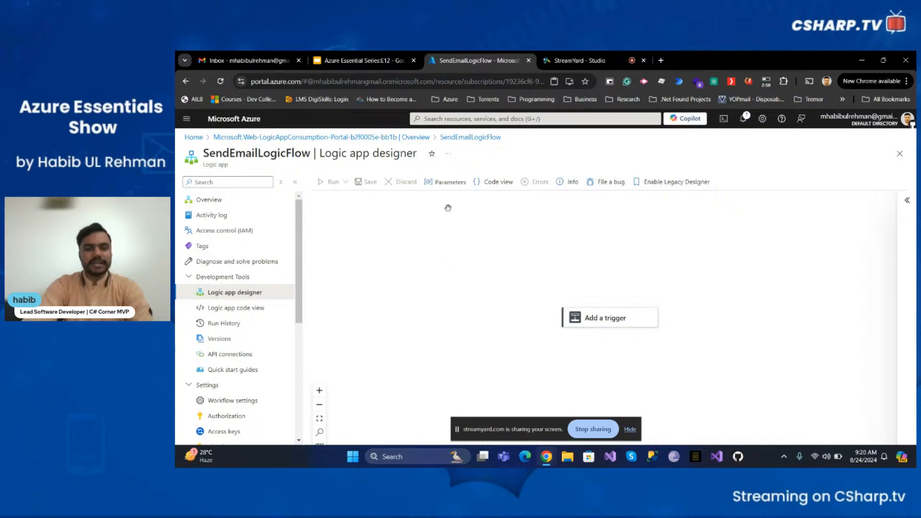
{"action": "left_click", "coordinate": [254, 315]}
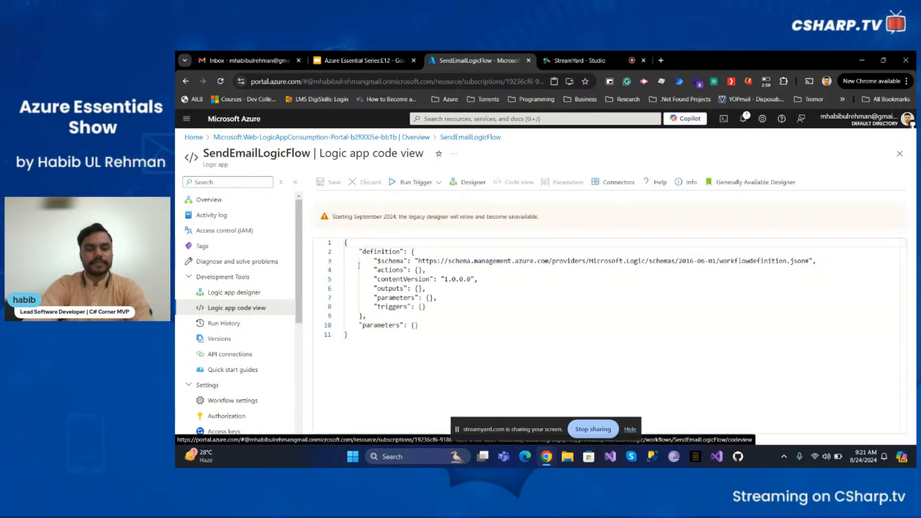
{"action": "left_click", "coordinate": [473, 299]}
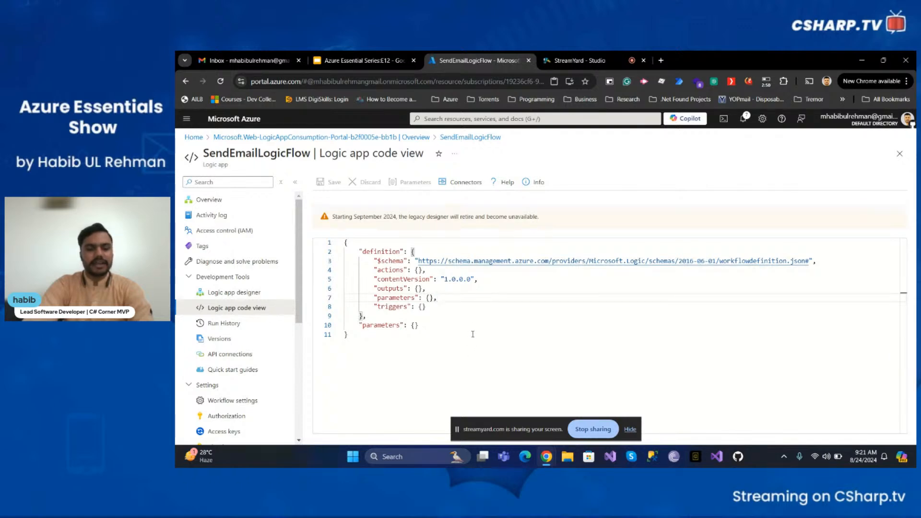
{"action": "left_click", "coordinate": [469, 289]}
{"action": "left_click", "coordinate": [457, 336]}
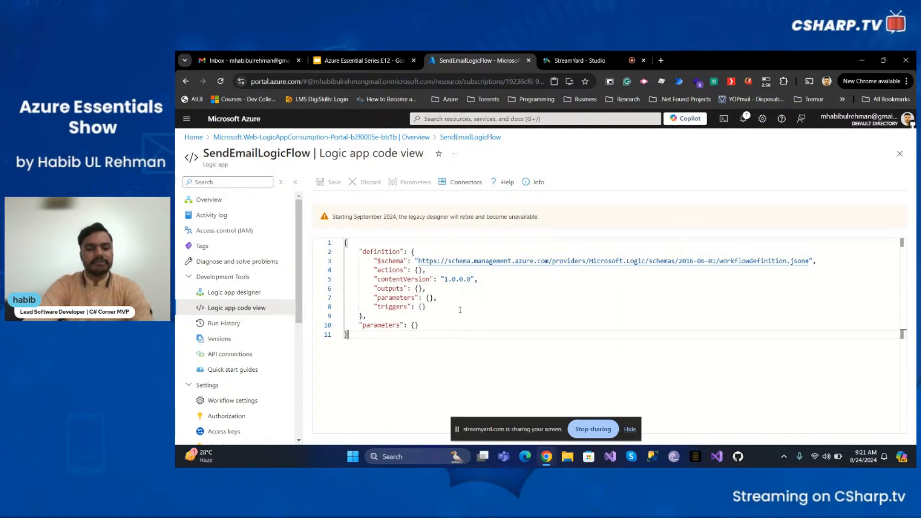
{"action": "left_click", "coordinate": [460, 300]}
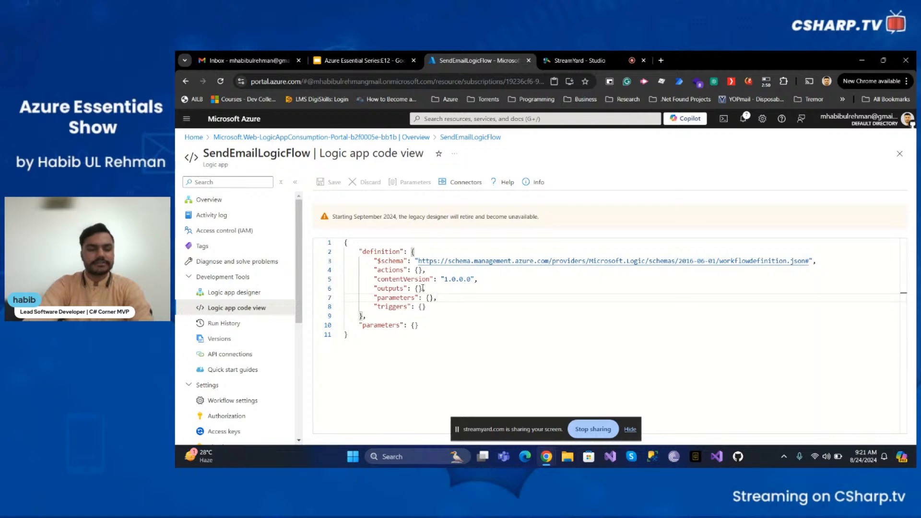
Return to the Logic app designer and begin adding a trigger
{"action": "left_click", "coordinate": [278, 296]}
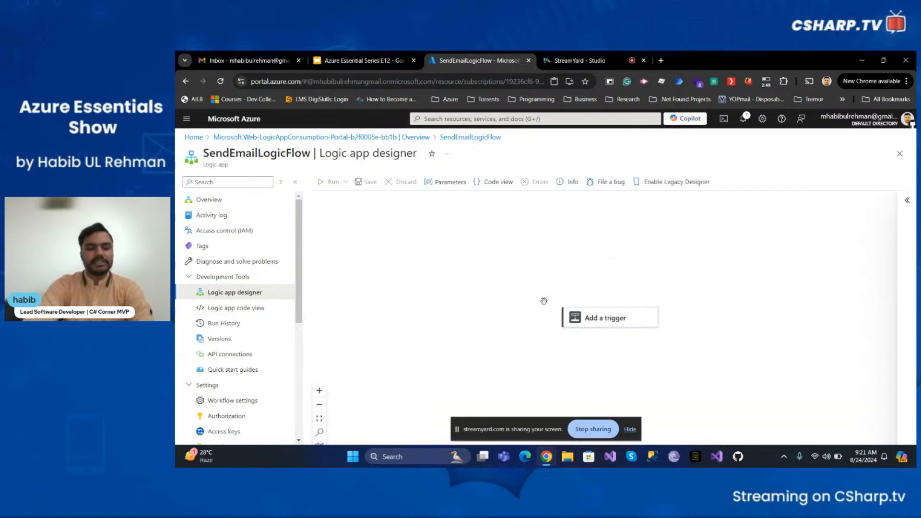
{"action": "left_click", "coordinate": [605, 324]}
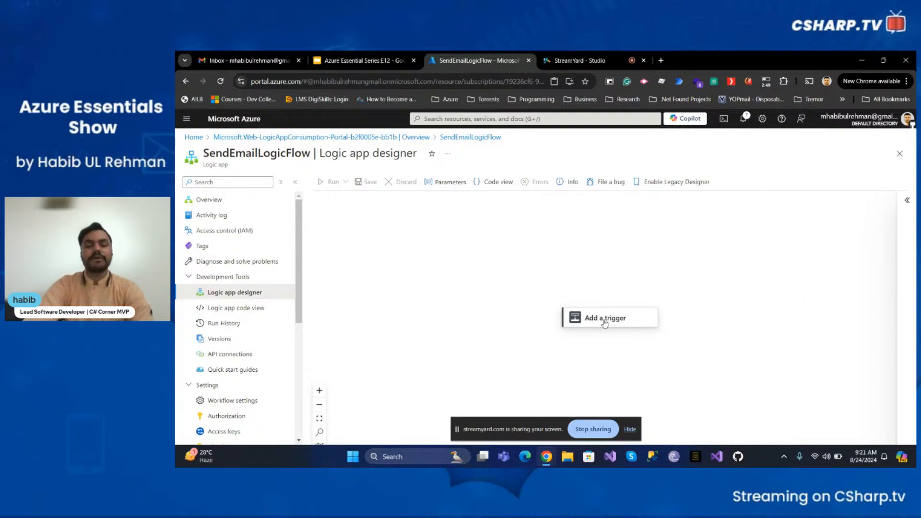
{"action": "left_click", "coordinate": [606, 319]}
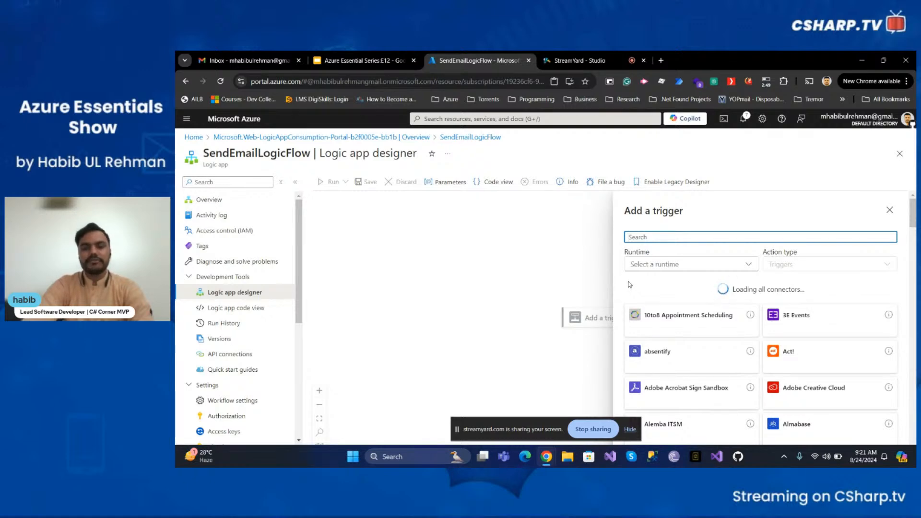
{"action": "scroll", "coordinate": [656, 333], "scroll_direction": "down", "scroll_amount": 10}
{"action": "scroll", "coordinate": [656, 333], "scroll_direction": "down", "scroll_amount": 5}
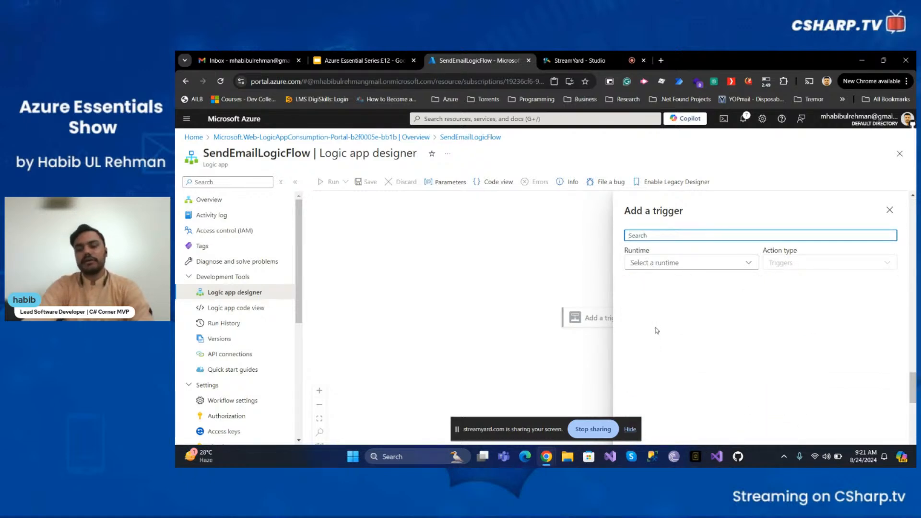
{"action": "scroll", "coordinate": [656, 332], "scroll_direction": "up", "scroll_amount": 8}
{"action": "scroll", "coordinate": [657, 331], "scroll_direction": "up", "scroll_amount": 6}
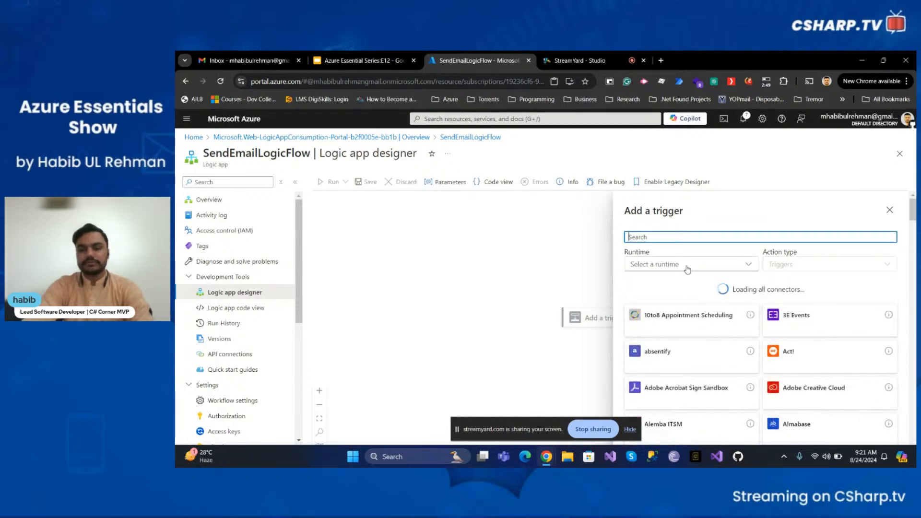
Filter trigger connectors to In-app and open the Request connector's triggers
{"action": "left_click", "coordinate": [687, 267]}
{"action": "left_click", "coordinate": [652, 284]}
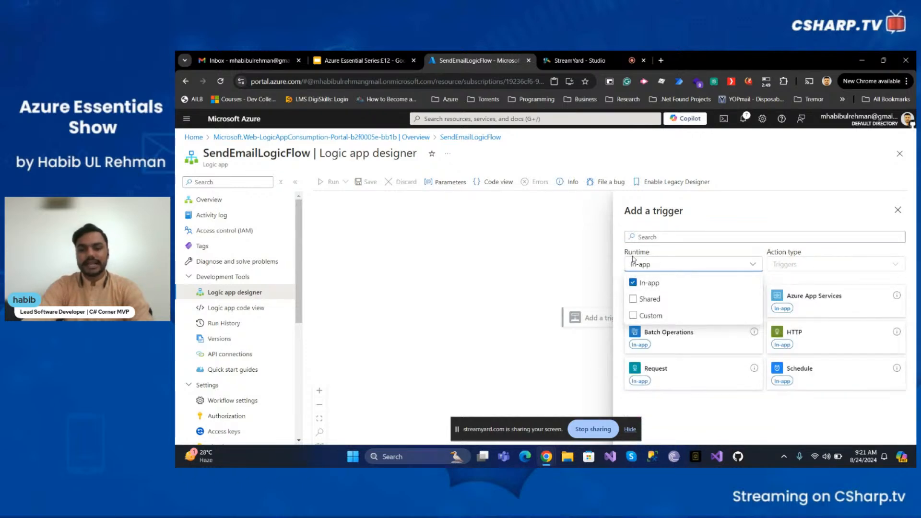
{"action": "left_click", "coordinate": [828, 414]}
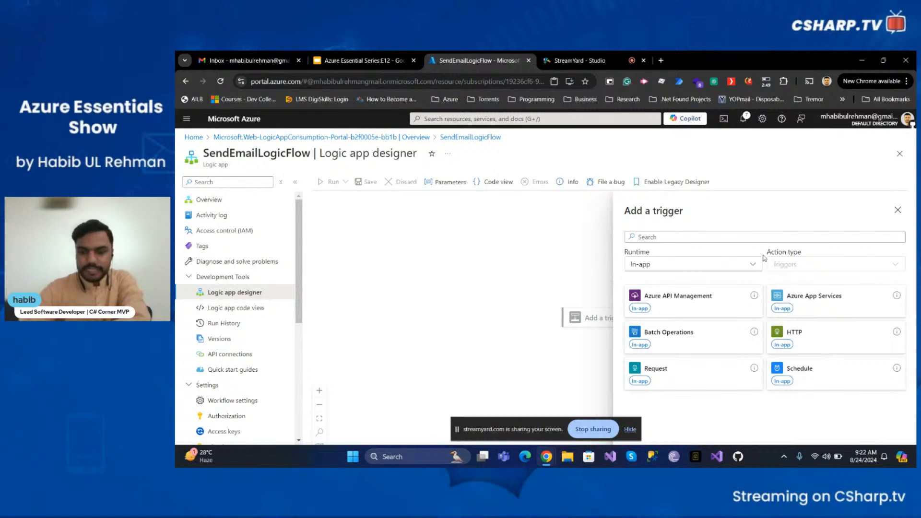
{"action": "left_click", "coordinate": [686, 381]}
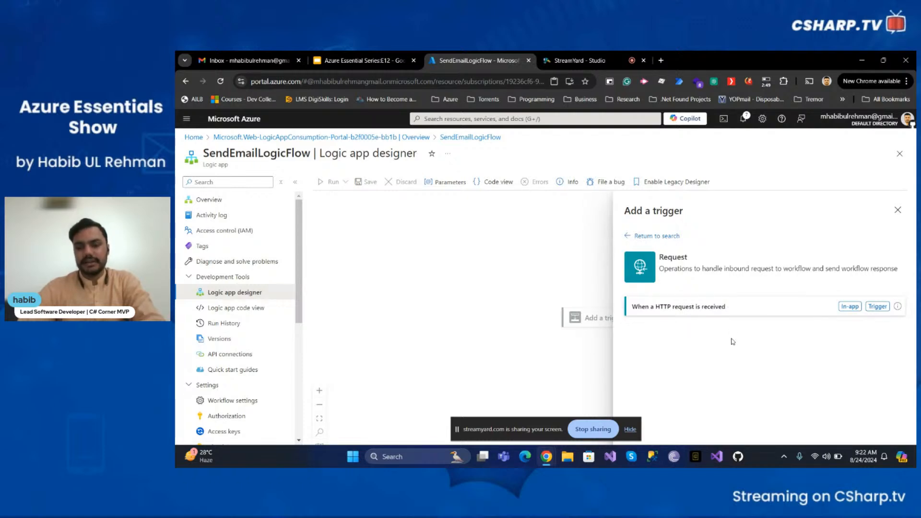
Add the 'When a HTTP request is received' trigger and set its method to GET, schema left empty
{"action": "left_click", "coordinate": [778, 305]}
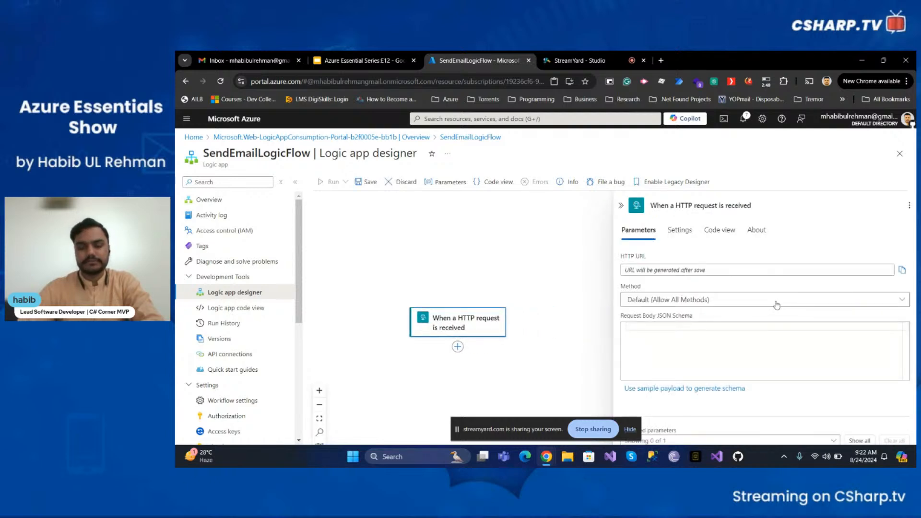
{"action": "right_click", "coordinate": [731, 280]}
{"action": "key", "text": "Escape"}
{"action": "left_click", "coordinate": [729, 300]}
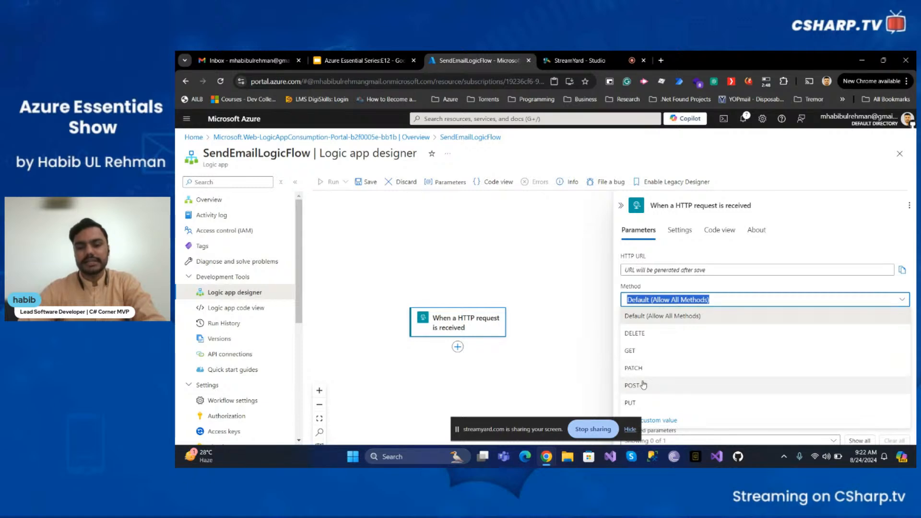
{"action": "left_click", "coordinate": [640, 351]}
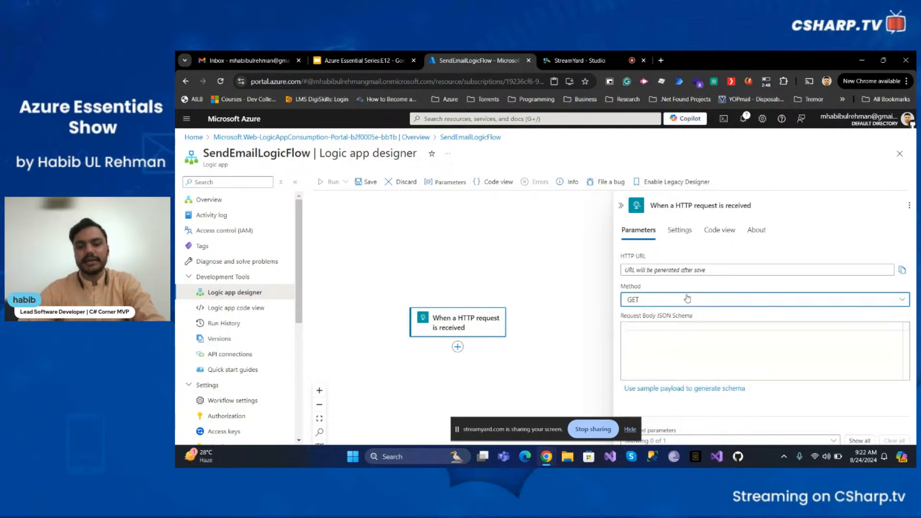
{"action": "left_click", "coordinate": [682, 340]}
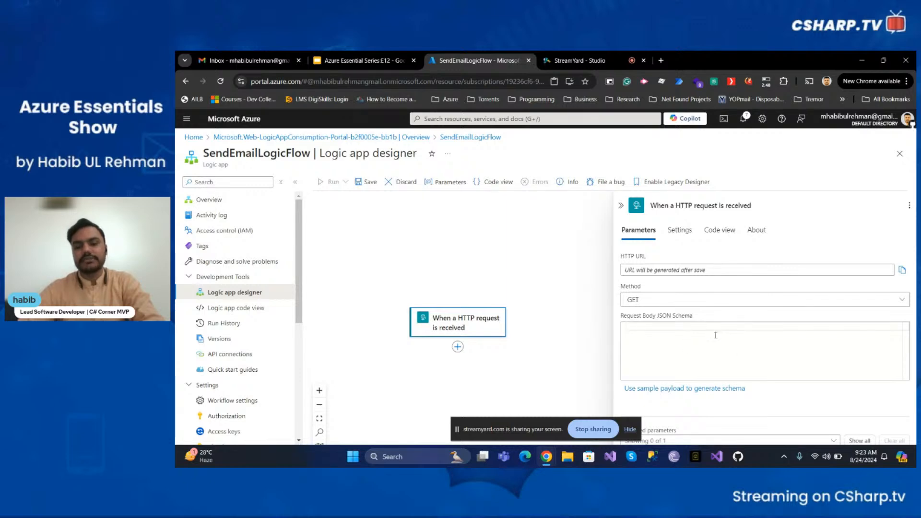
{"action": "left_click", "coordinate": [676, 303]}
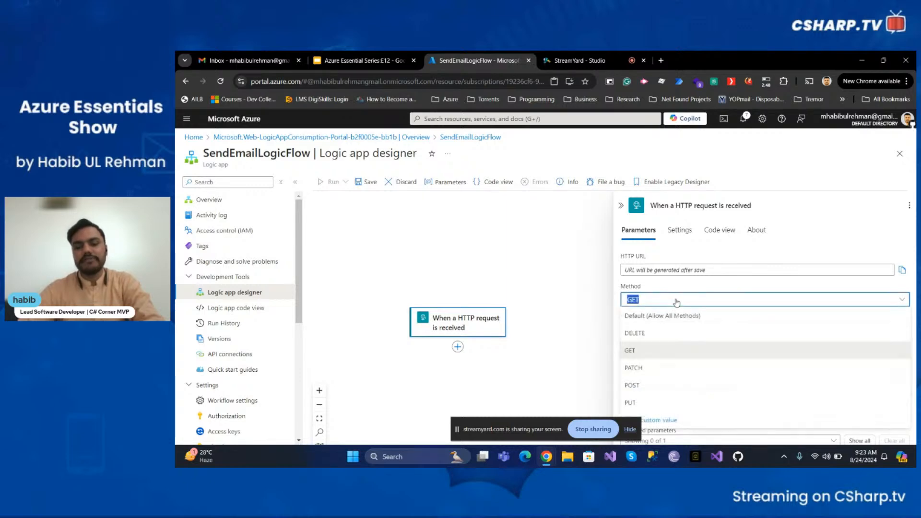
{"action": "left_click", "coordinate": [676, 302]}
{"action": "left_click", "coordinate": [664, 328]}
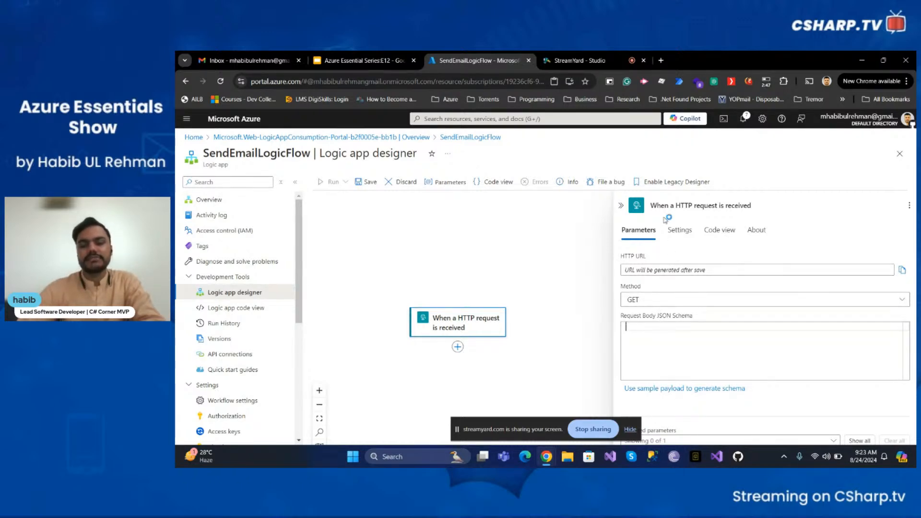
Review the HTTP trigger's settings, with schema validation and concurrency limit off, then show its code view
{"action": "left_click", "coordinate": [682, 234]}
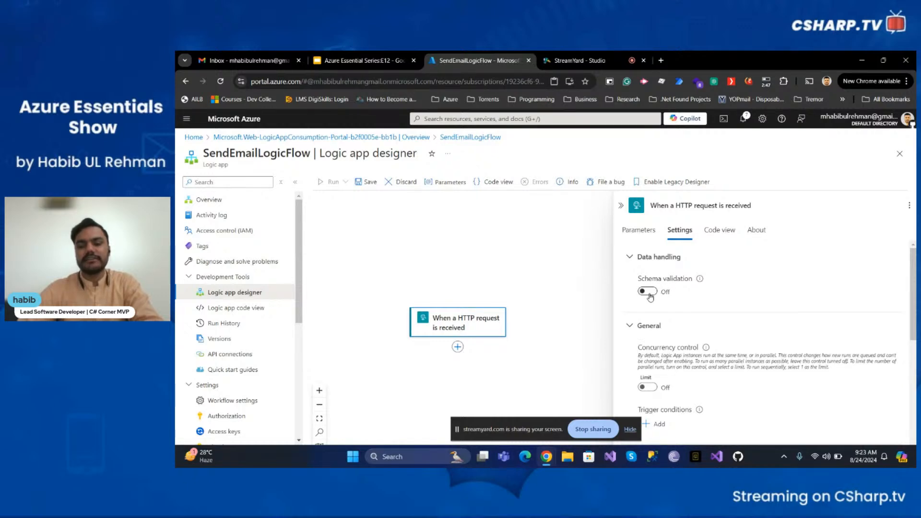
{"action": "mouse_move", "coordinate": [700, 280]}
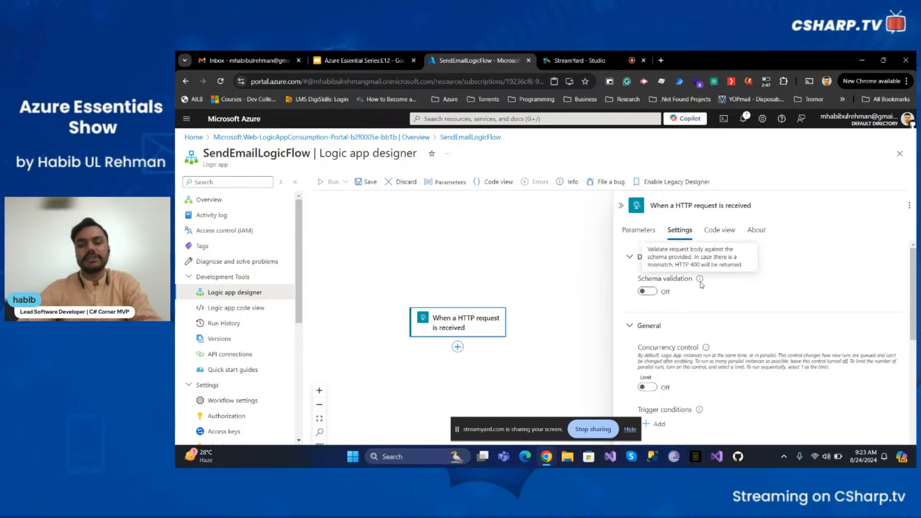
{"action": "scroll", "coordinate": [703, 286], "scroll_direction": "down", "scroll_amount": 2}
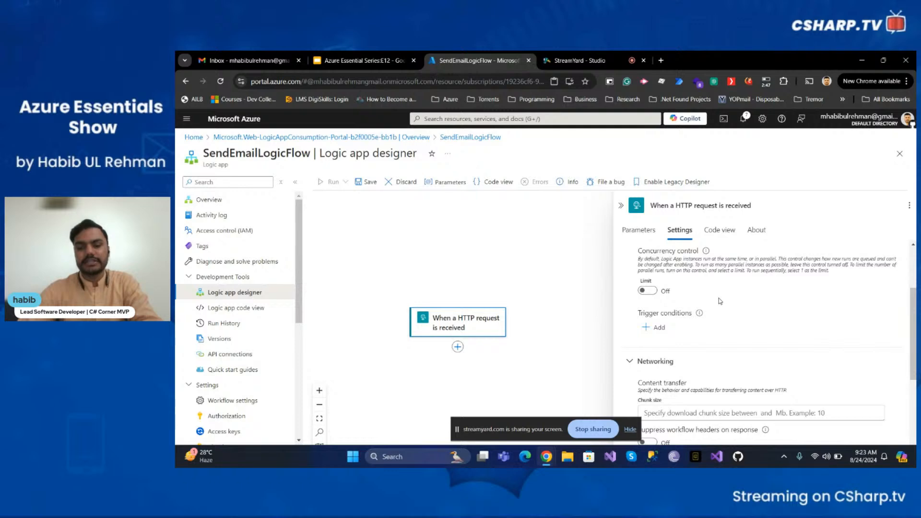
{"action": "scroll", "coordinate": [720, 301], "scroll_direction": "down", "scroll_amount": 3}
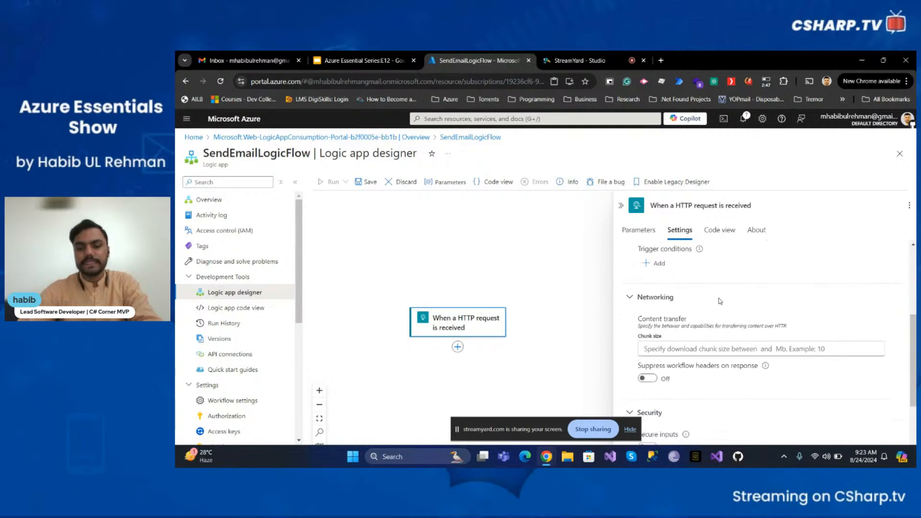
{"action": "scroll", "coordinate": [720, 301], "scroll_direction": "down", "scroll_amount": 2}
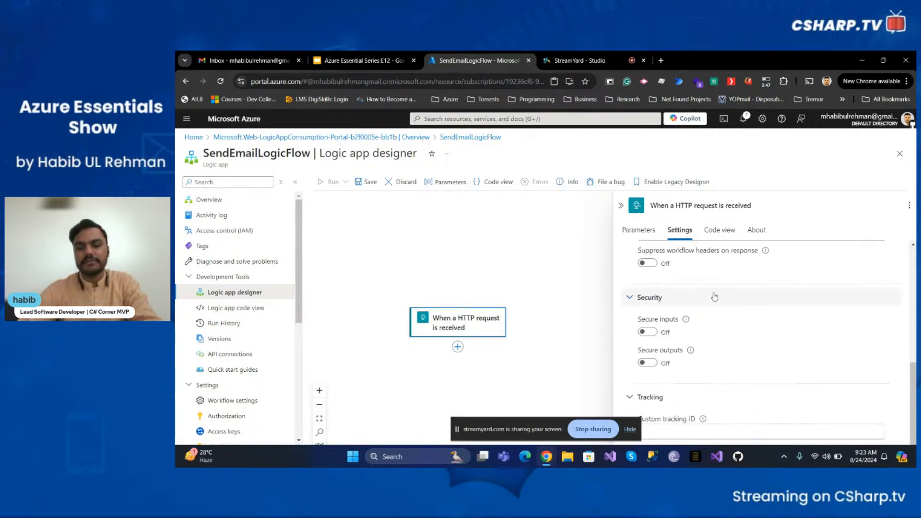
{"action": "scroll", "coordinate": [698, 330], "scroll_direction": "up", "scroll_amount": 6}
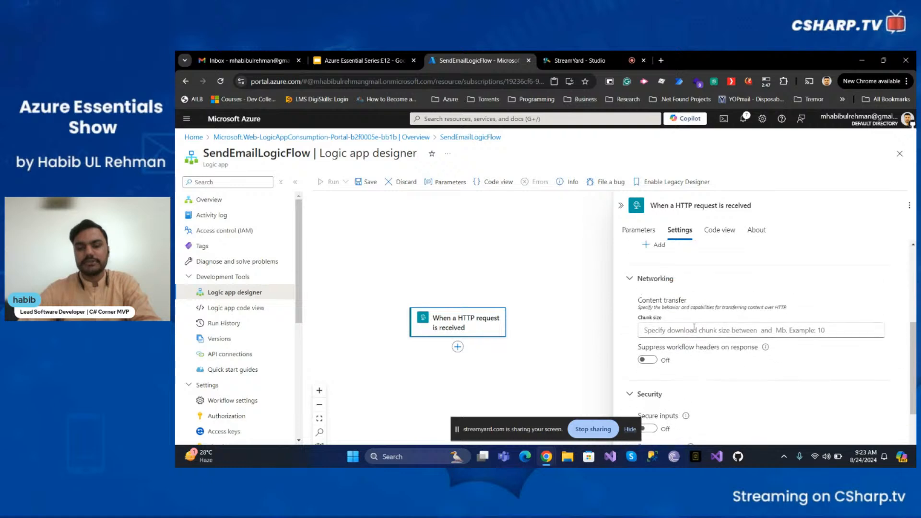
{"action": "scroll", "coordinate": [694, 327], "scroll_direction": "up", "scroll_amount": 2}
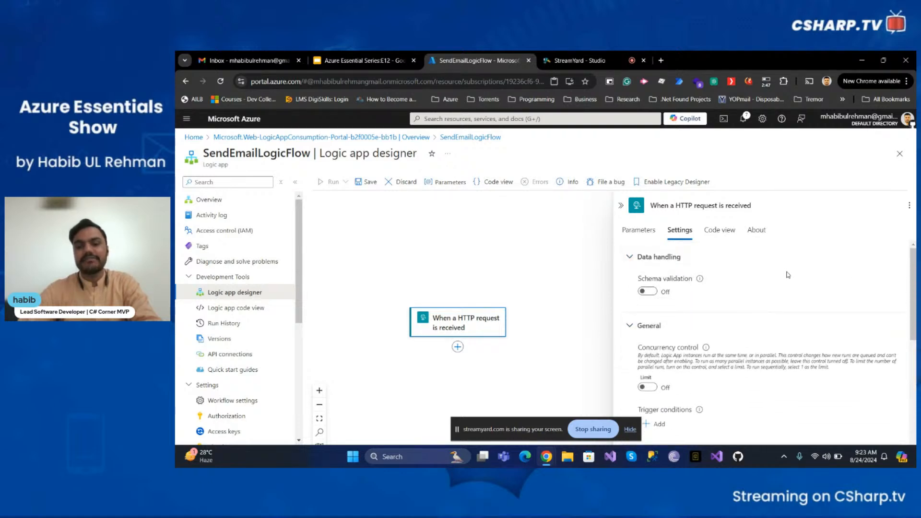
{"action": "left_click", "coordinate": [721, 236]}
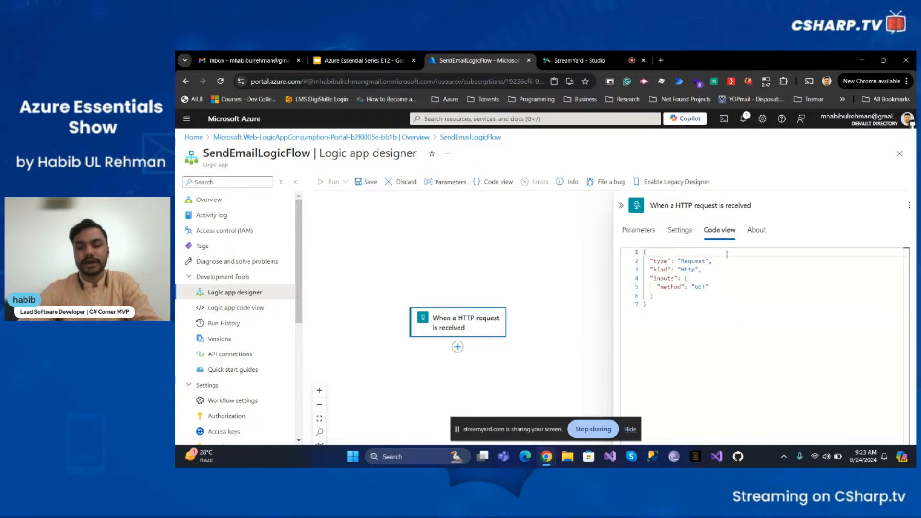
Check the trigger's JSON inputs (method GET) and Request connector details, then return to Parameters
{"action": "left_click", "coordinate": [735, 277]}
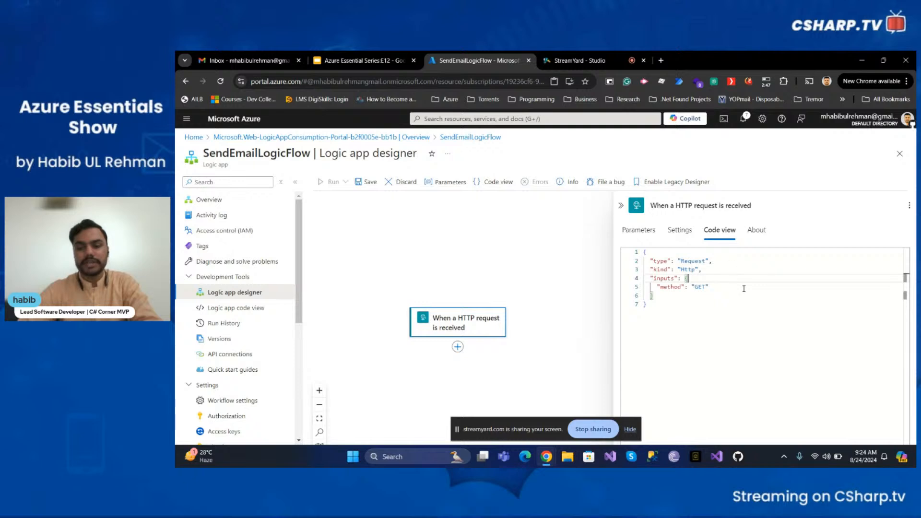
{"action": "left_click", "coordinate": [738, 296]}
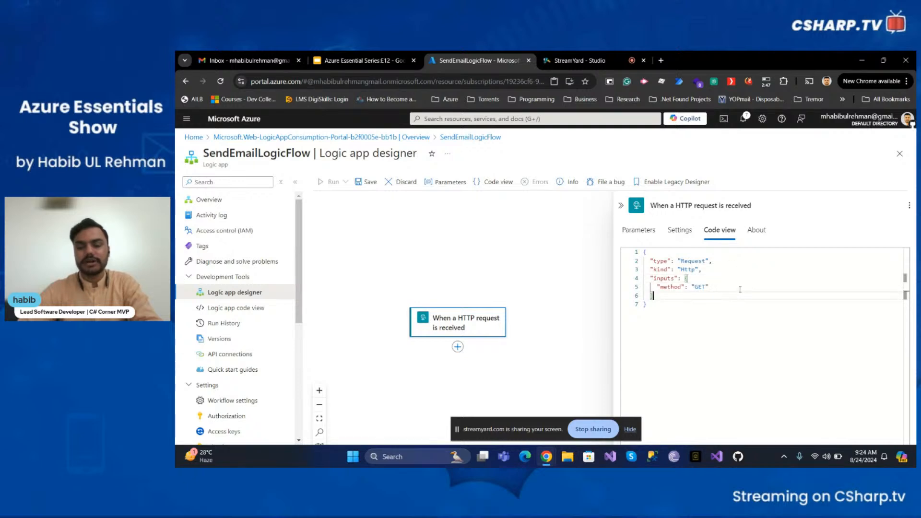
{"action": "left_click", "coordinate": [757, 230]}
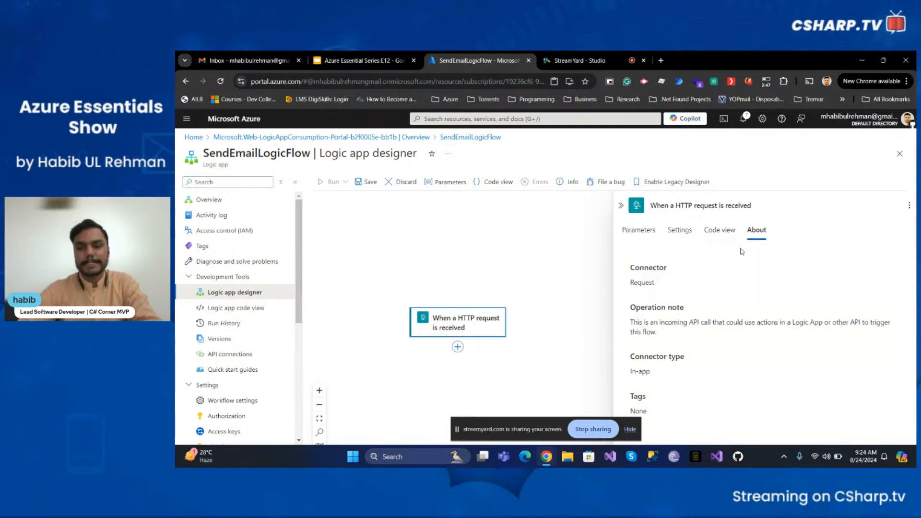
{"action": "double_click", "coordinate": [676, 358]}
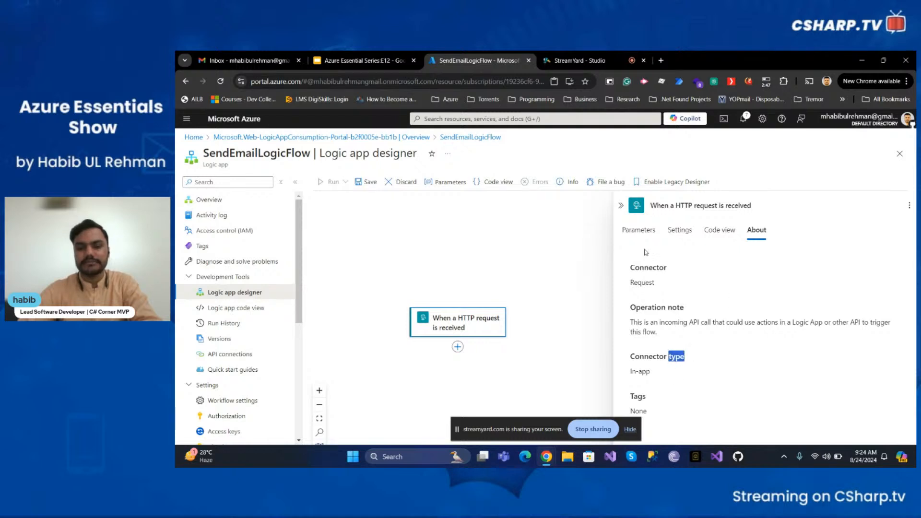
{"action": "left_click", "coordinate": [646, 235]}
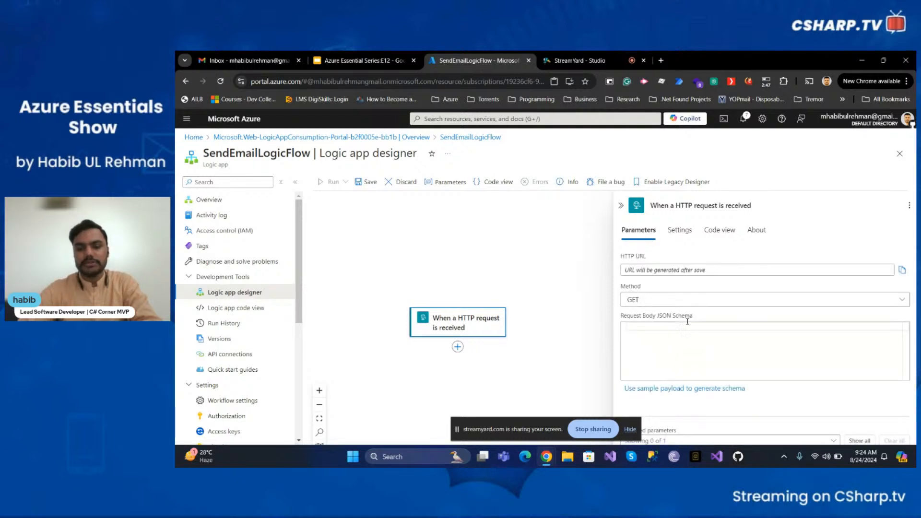
Save the workflow, copy the trigger's generated HTTP URL, and close the trigger pane
{"action": "left_click", "coordinate": [367, 187]}
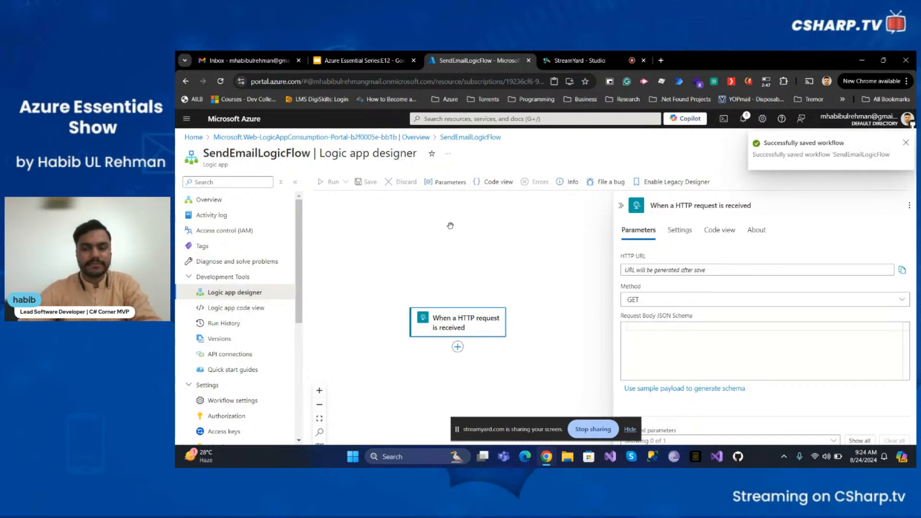
{"action": "left_click", "coordinate": [518, 295]}
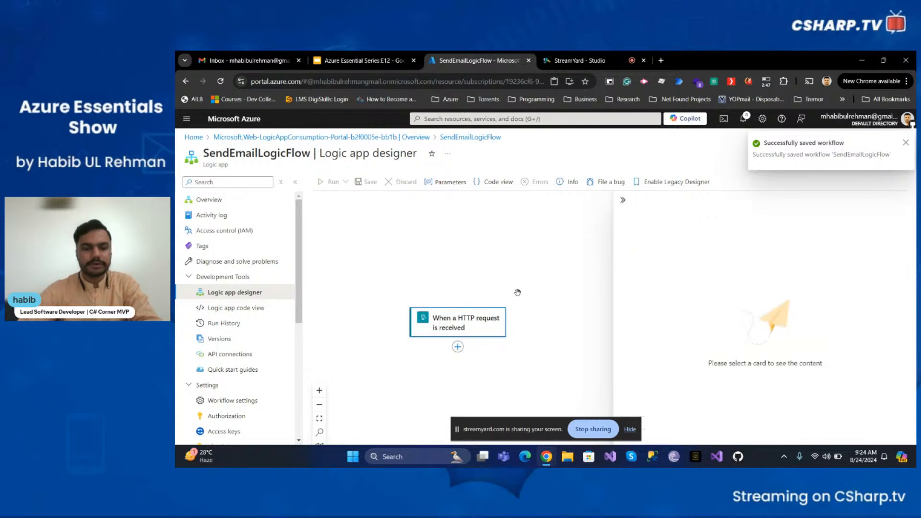
{"action": "left_click", "coordinate": [484, 330]}
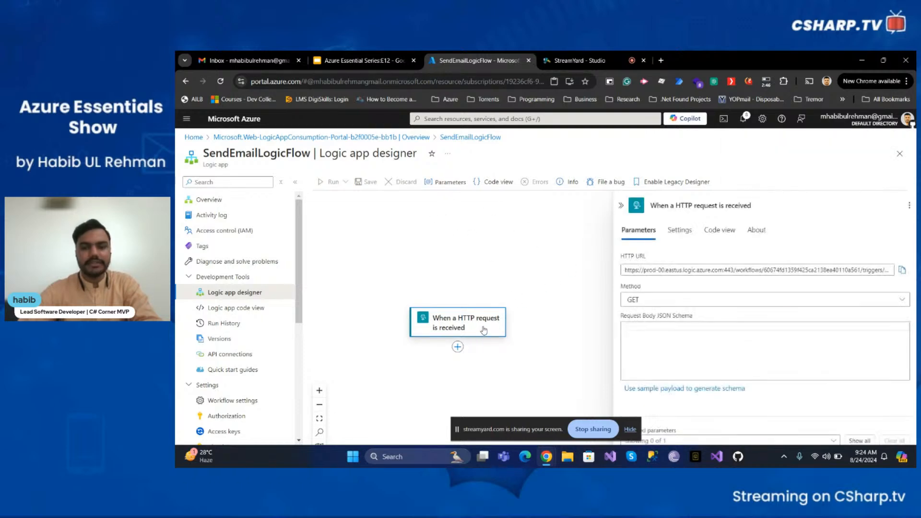
{"action": "left_click", "coordinate": [666, 271]}
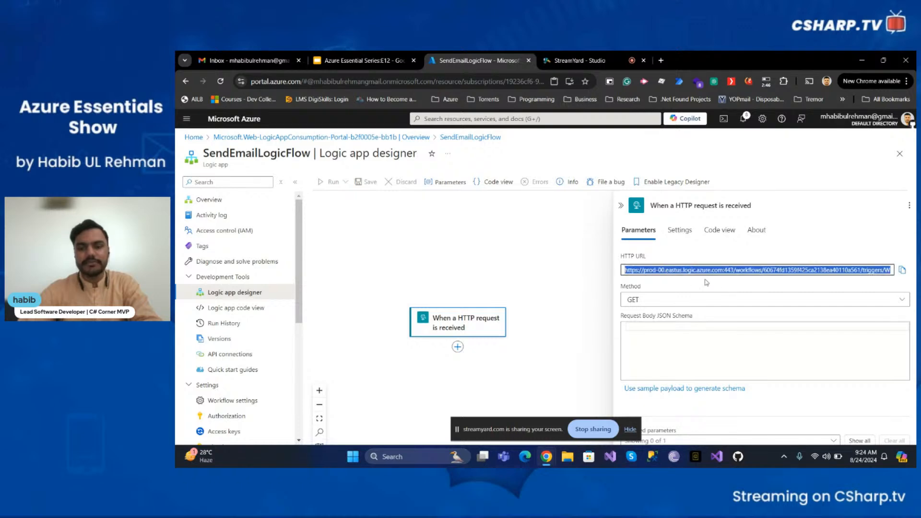
{"action": "left_click", "coordinate": [721, 283]}
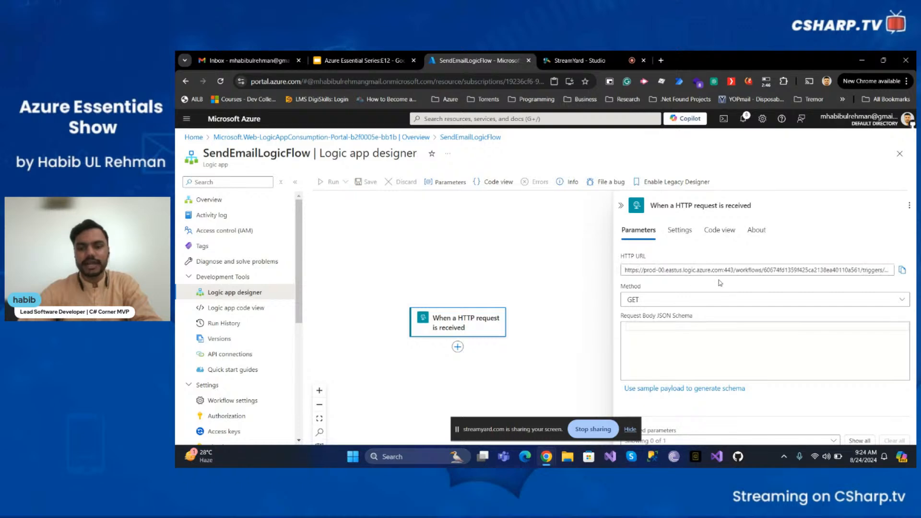
{"action": "left_click", "coordinate": [902, 271]}
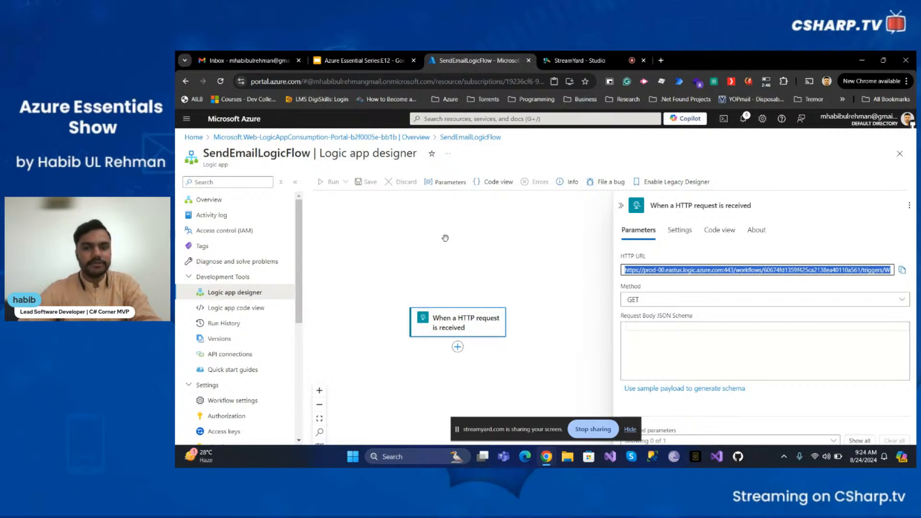
{"action": "left_click", "coordinate": [480, 232]}
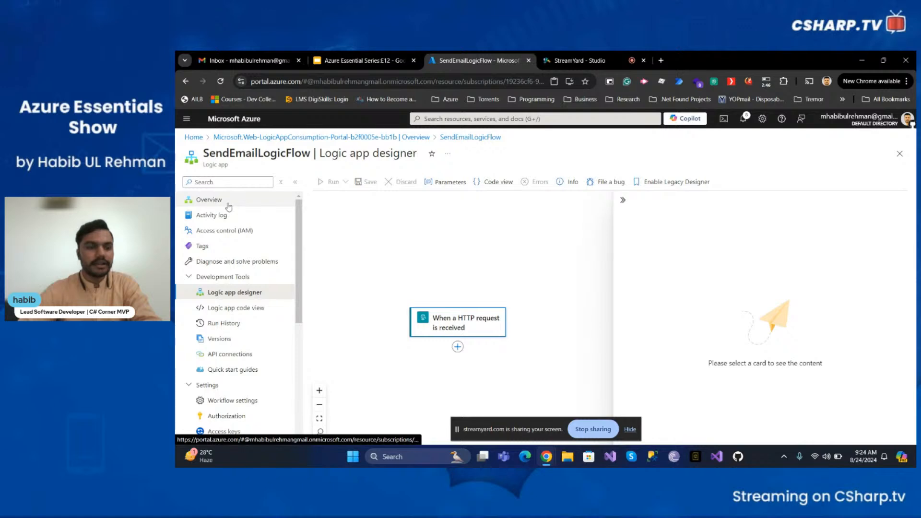
Show the logic app's Run History, still empty, and start a new browser tab
{"action": "left_click", "coordinate": [238, 329]}
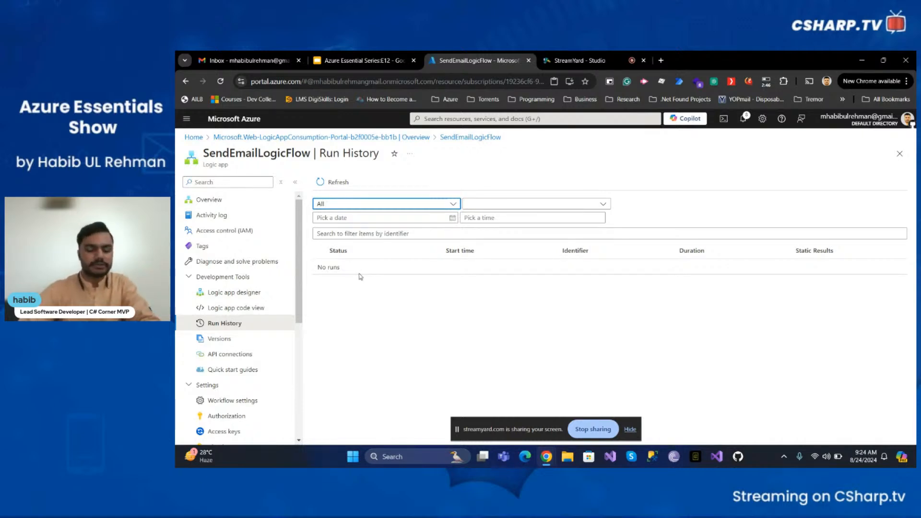
{"action": "left_click", "coordinate": [661, 60]}
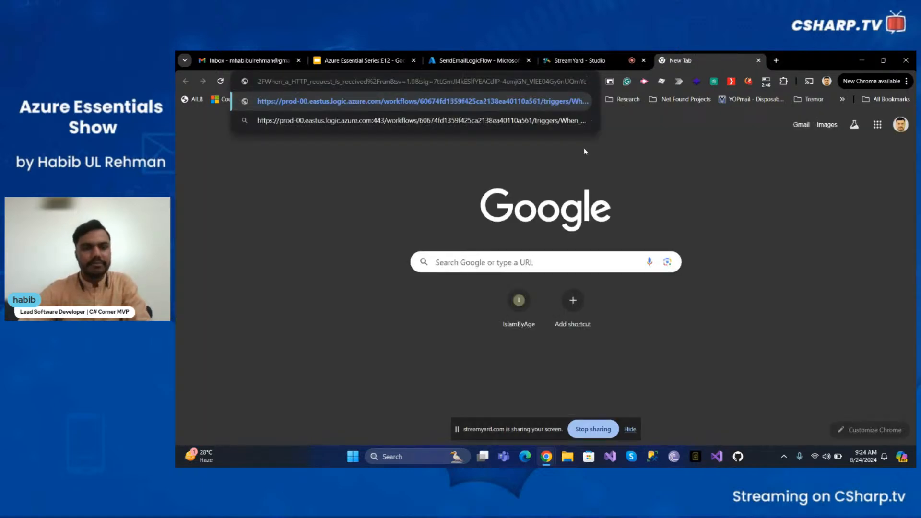
Load the pasted trigger URL in the new tab to fire the workflow, then return to SendEmailLogicFlow
{"action": "key", "text": "Return"}
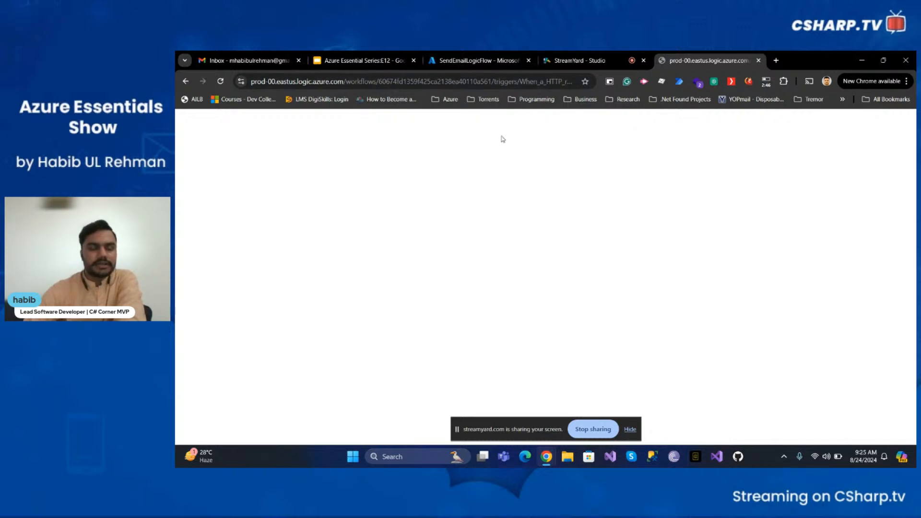
{"action": "left_click", "coordinate": [482, 62]}
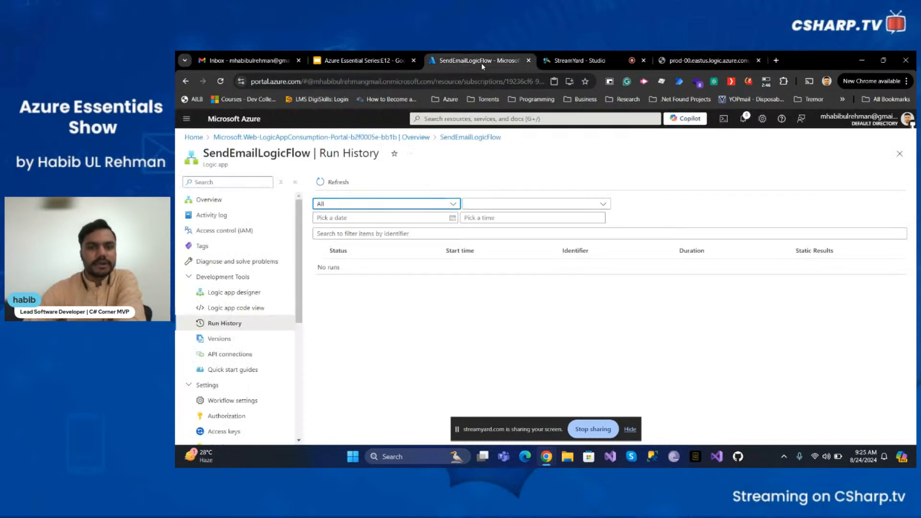
Refresh Run History and open the Succeeded run from 8/24/2024, 9:24 AM
{"action": "left_click", "coordinate": [337, 183]}
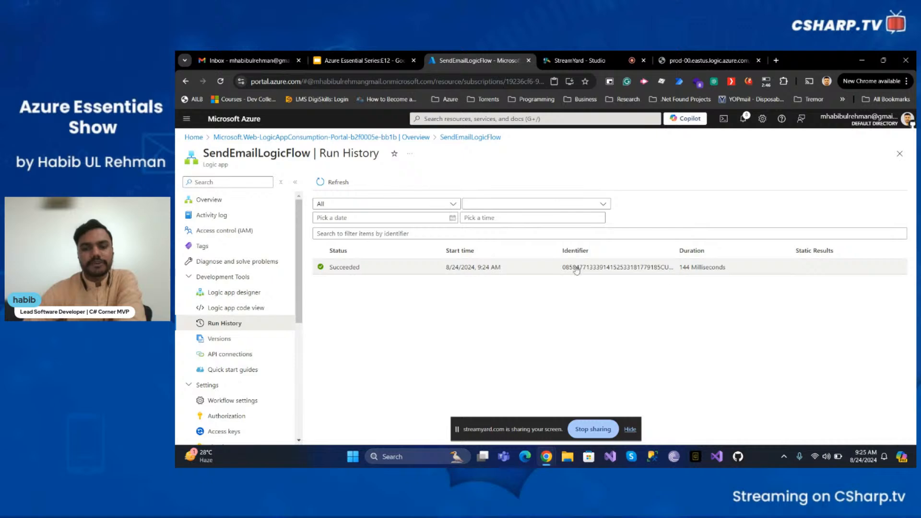
{"action": "left_click", "coordinate": [497, 268]}
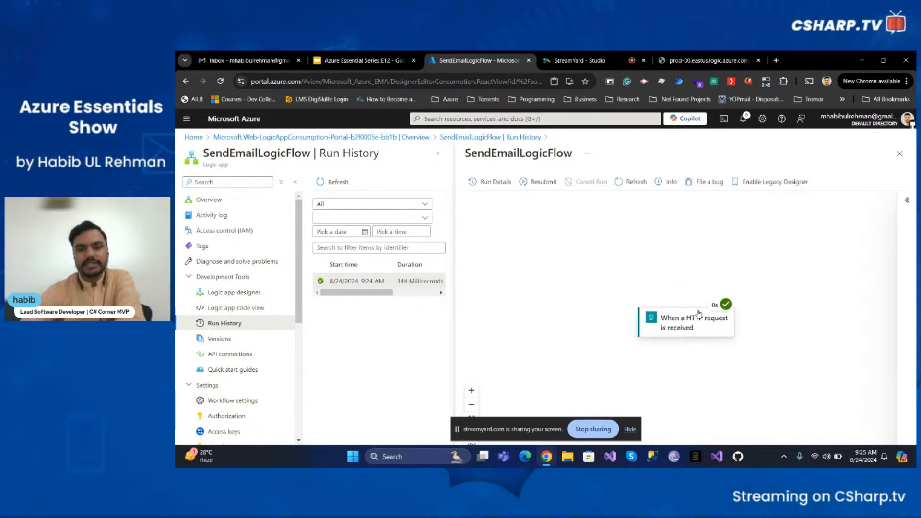
Inspect the trigger's run input (method GET), output headers, settings and connector info, then close run details
{"action": "left_click", "coordinate": [700, 332]}
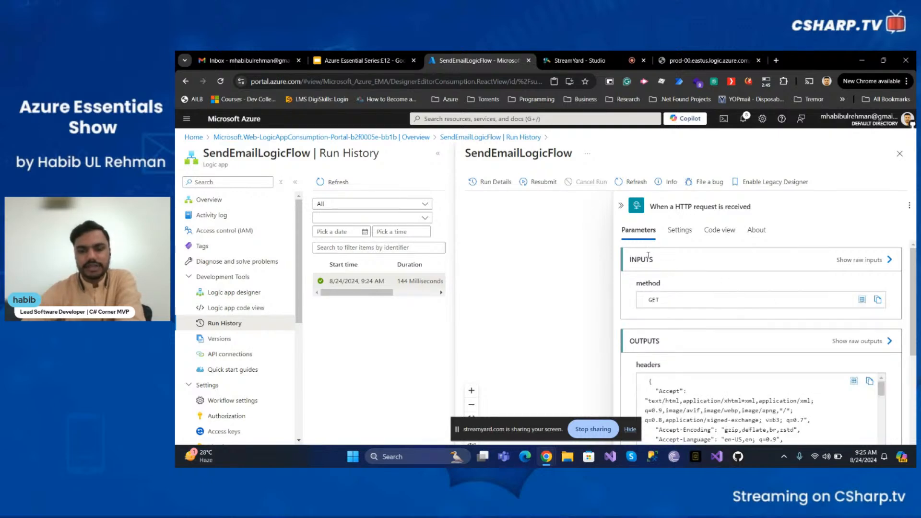
{"action": "scroll", "coordinate": [648, 256], "scroll_direction": "down", "scroll_amount": 1}
{"action": "scroll", "coordinate": [665, 272], "scroll_direction": "up", "scroll_amount": 1}
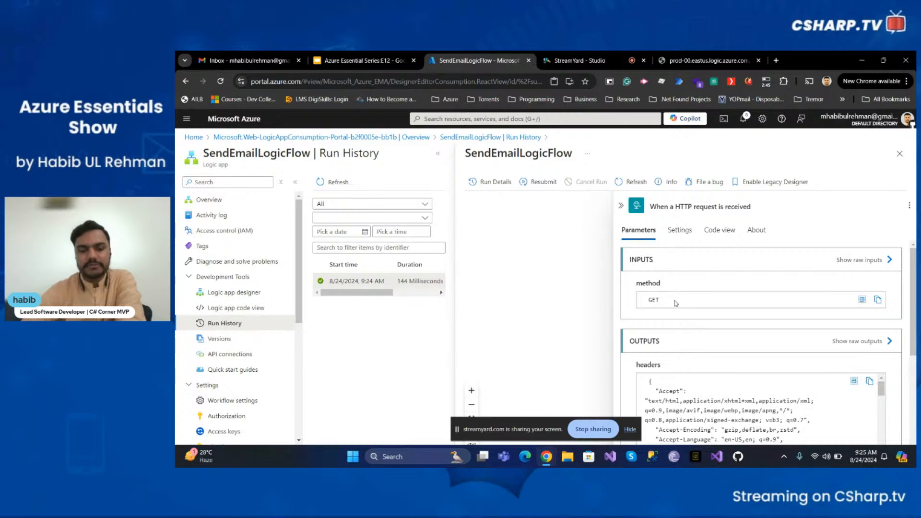
{"action": "scroll", "coordinate": [676, 303], "scroll_direction": "down", "scroll_amount": 2}
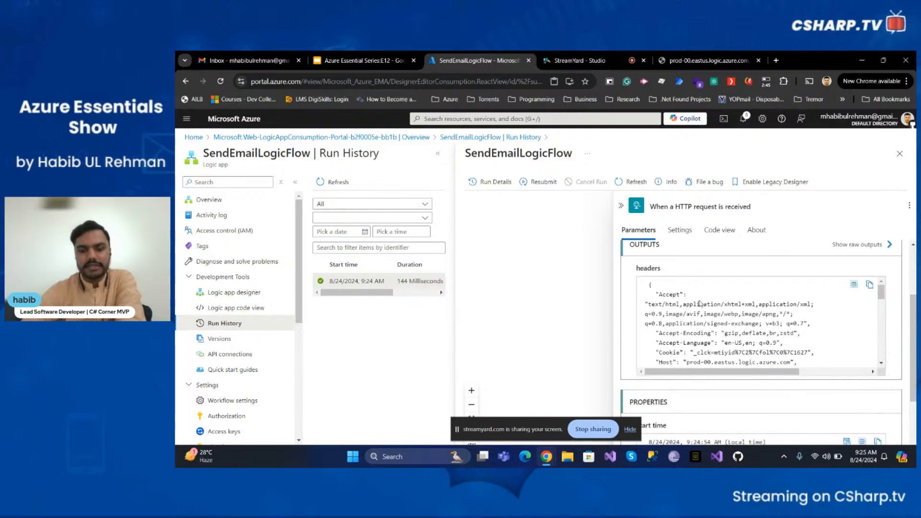
{"action": "scroll", "coordinate": [697, 317], "scroll_direction": "down", "scroll_amount": 6}
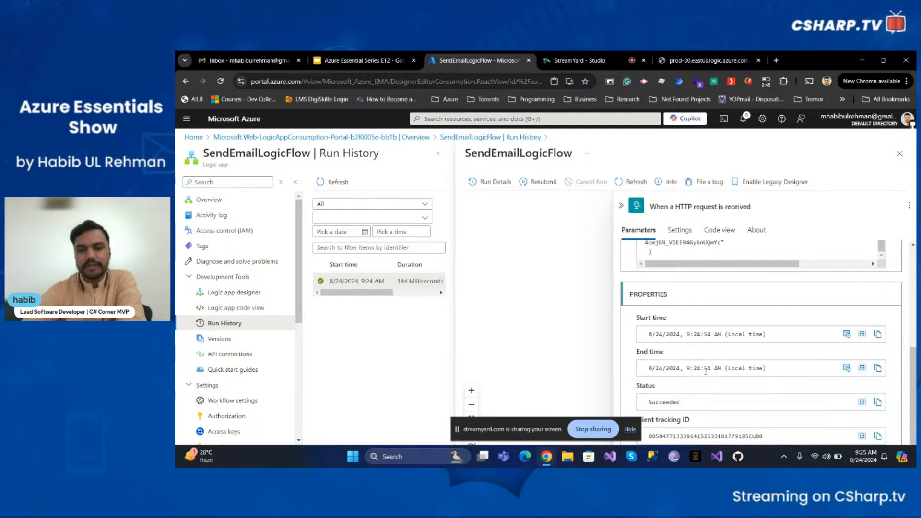
{"action": "scroll", "coordinate": [696, 288], "scroll_direction": "up", "scroll_amount": 8}
{"action": "left_click", "coordinate": [680, 230]}
{"action": "left_click", "coordinate": [747, 230]}
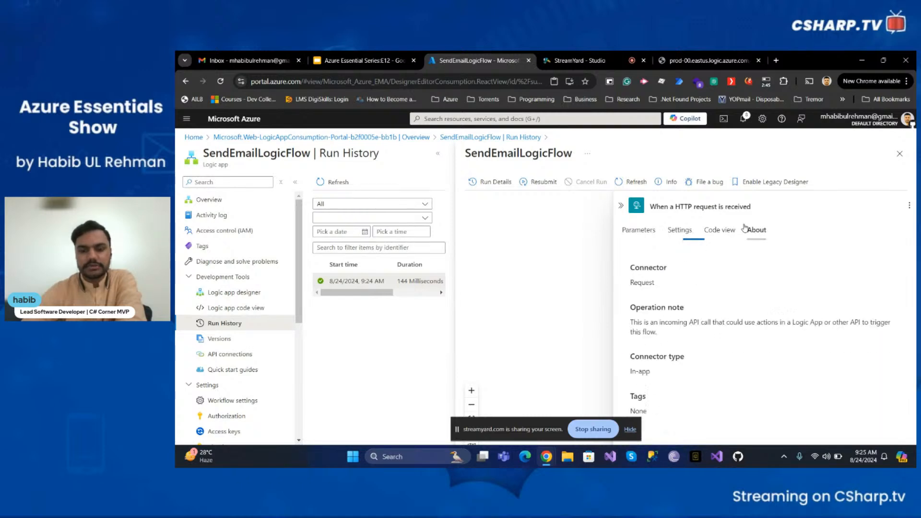
{"action": "left_click", "coordinate": [639, 229]}
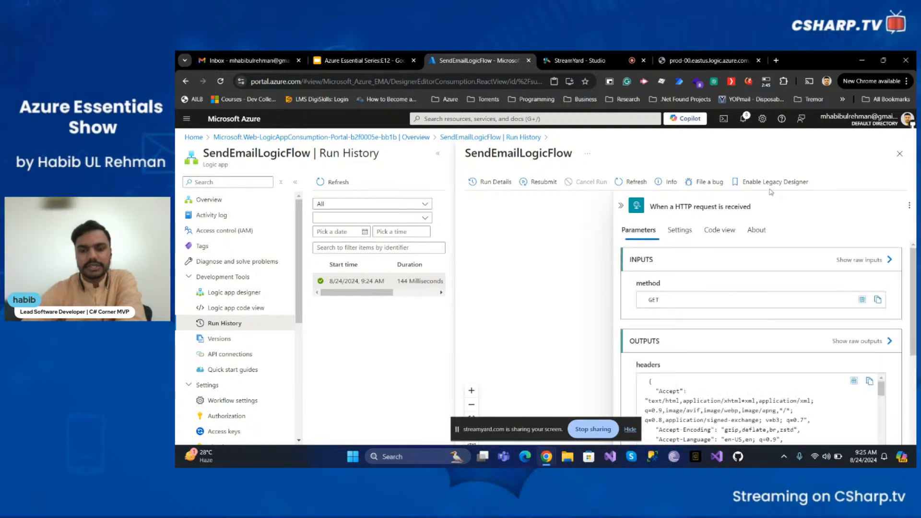
{"action": "left_click", "coordinate": [895, 156]}
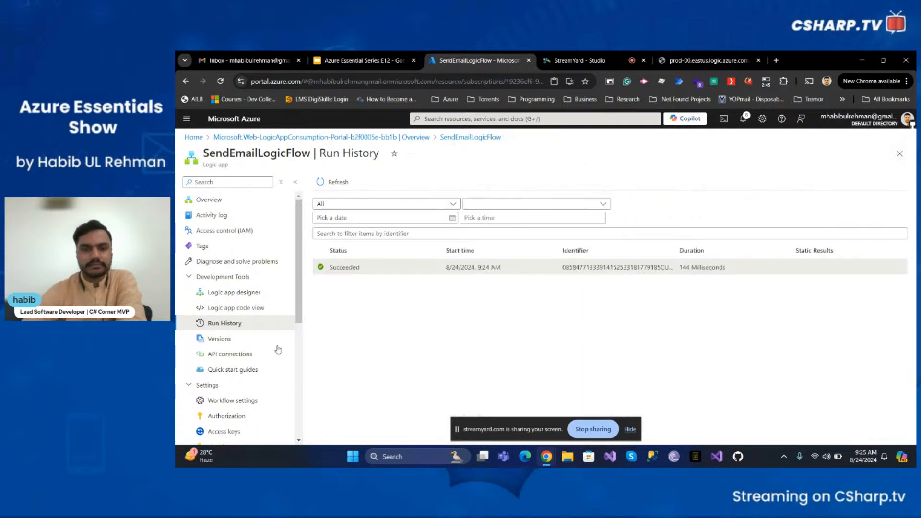
Return to the Logic app designer and insert a new step below the HTTP trigger
{"action": "left_click", "coordinate": [234, 292]}
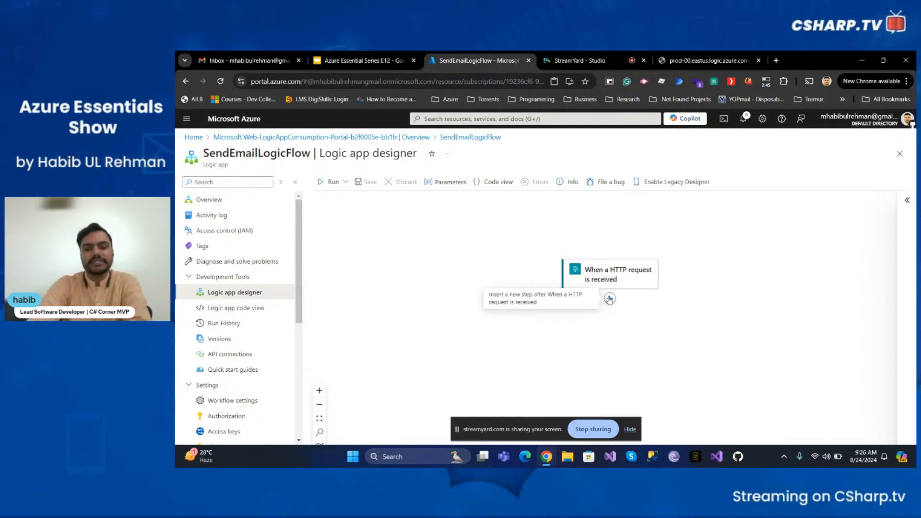
{"action": "left_click", "coordinate": [611, 300]}
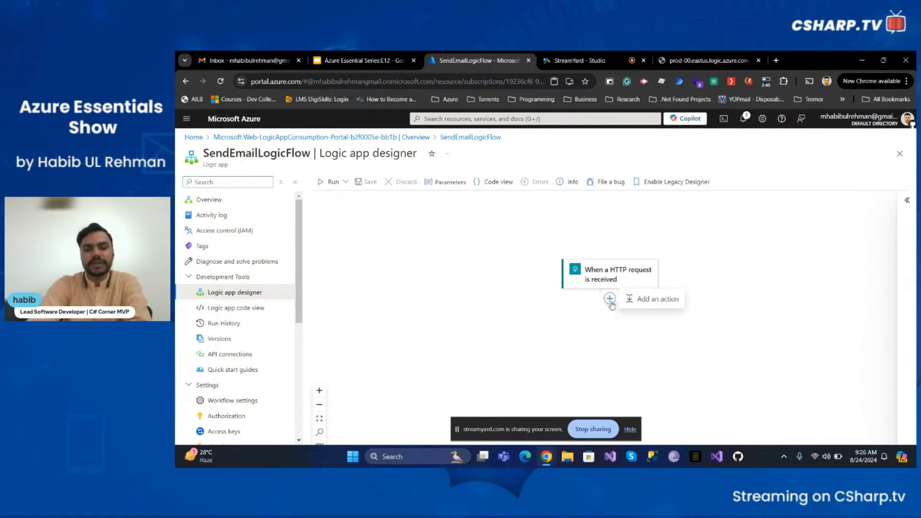
Add an action and search 'outlook', browsing results such as Send an email (V2) and Create event (V3)
{"action": "left_click", "coordinate": [642, 301]}
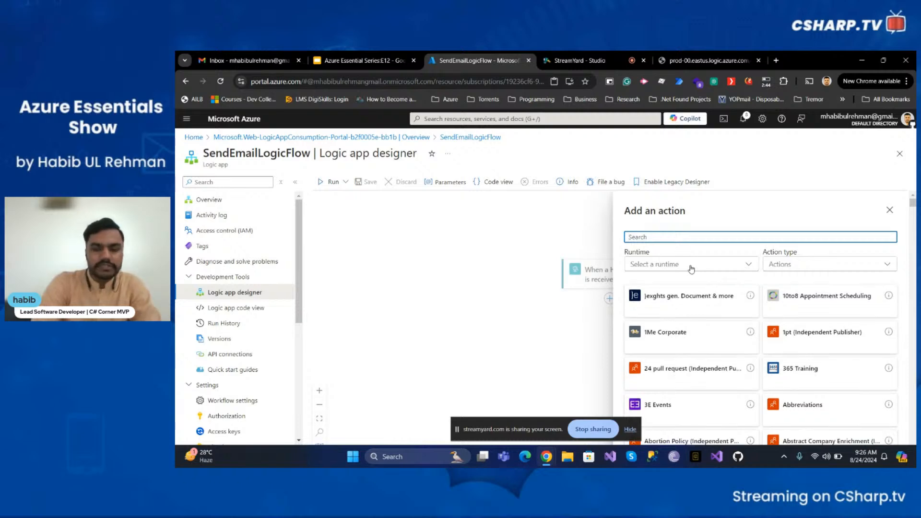
{"action": "type", "text": "outlook"}
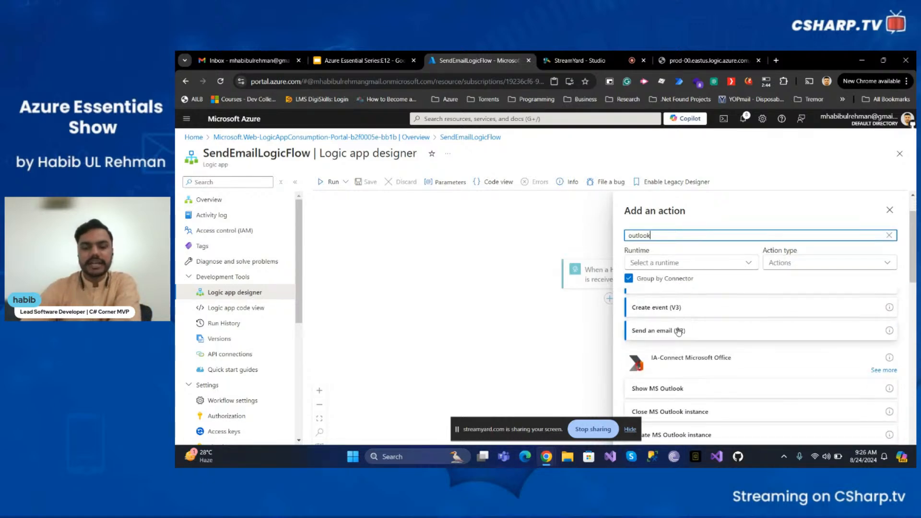
{"action": "scroll", "coordinate": [681, 335], "scroll_direction": "down", "scroll_amount": 3}
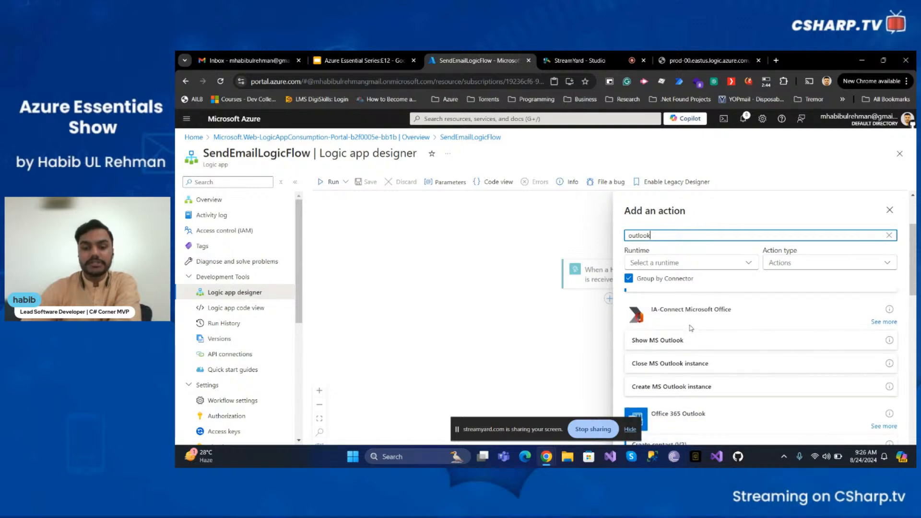
{"action": "scroll", "coordinate": [698, 317], "scroll_direction": "down", "scroll_amount": 2}
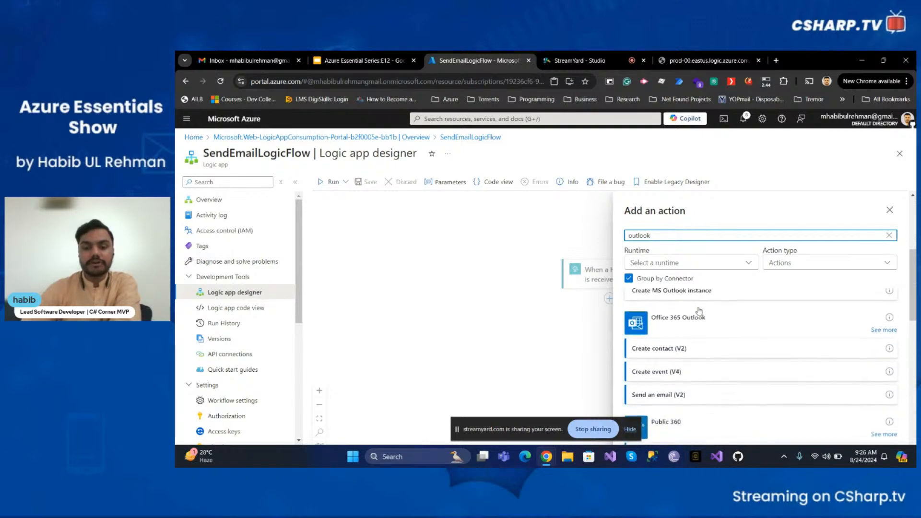
{"action": "scroll", "coordinate": [689, 335], "scroll_direction": "down", "scroll_amount": 1}
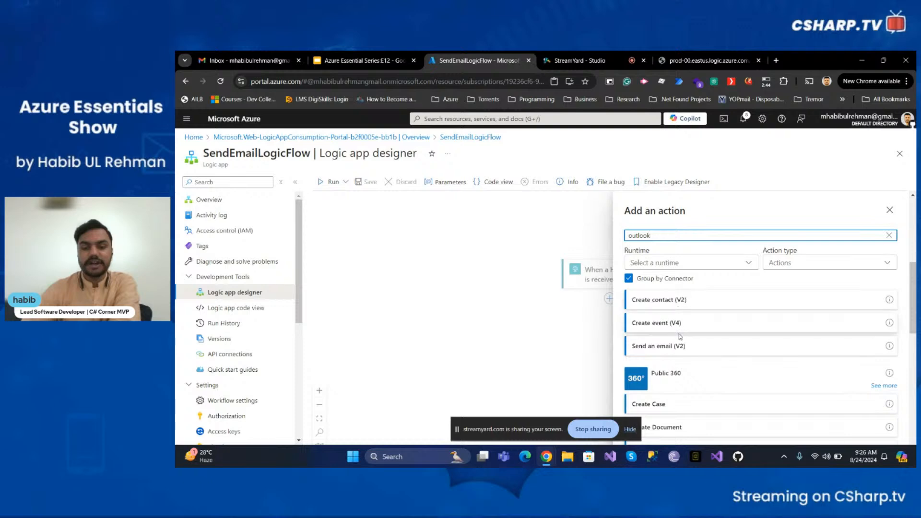
{"action": "scroll", "coordinate": [681, 333], "scroll_direction": "down", "scroll_amount": 1}
{"action": "scroll", "coordinate": [677, 332], "scroll_direction": "down", "scroll_amount": 5}
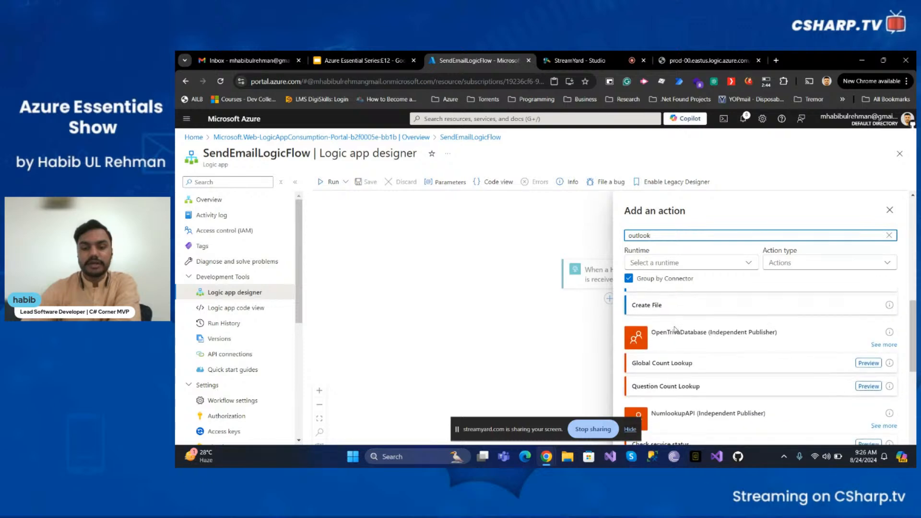
{"action": "scroll", "coordinate": [696, 365], "scroll_direction": "down", "scroll_amount": 3}
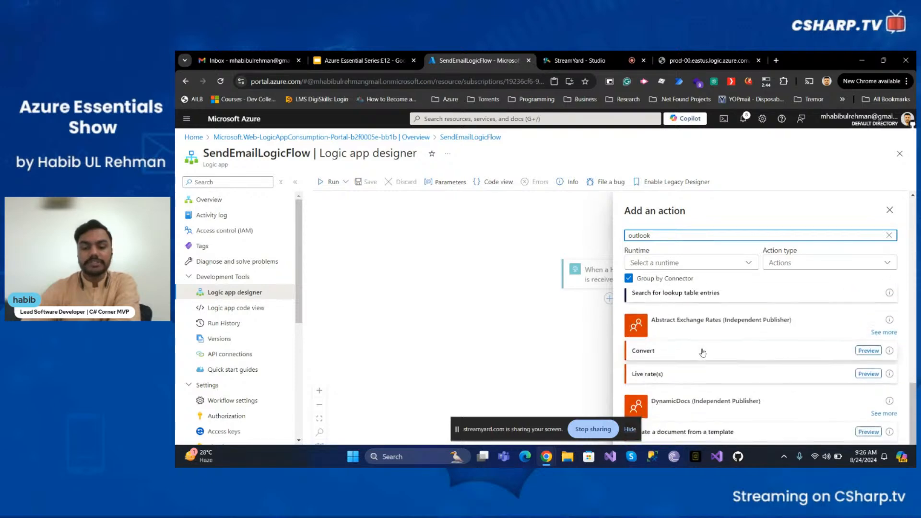
{"action": "scroll", "coordinate": [701, 354], "scroll_direction": "up", "scroll_amount": 10}
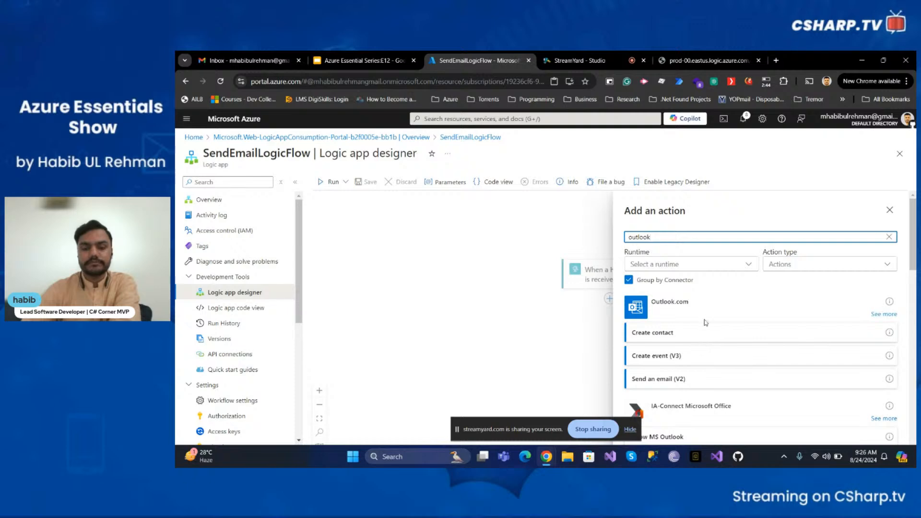
Add the Outlook.com Send an email (V2) action after the HTTP trigger and sign in with a Microsoft account
{"action": "left_click", "coordinate": [678, 384]}
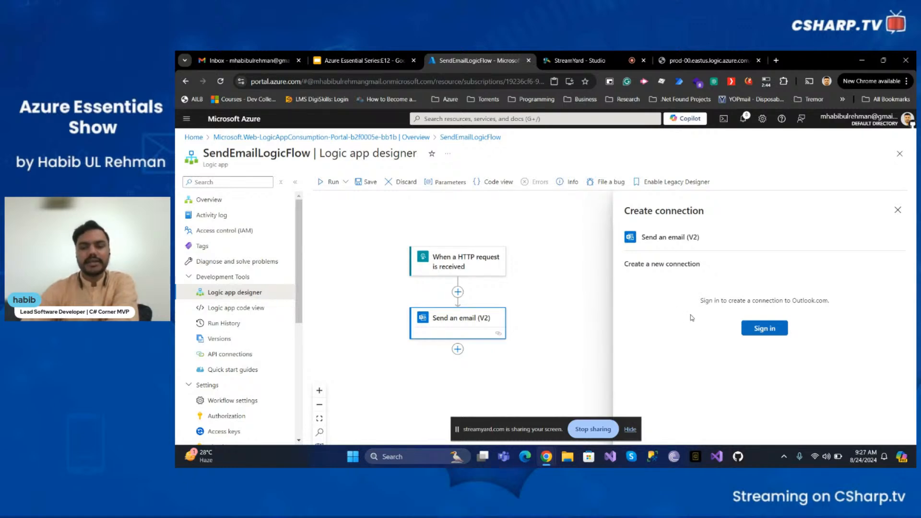
{"action": "left_click", "coordinate": [759, 332]}
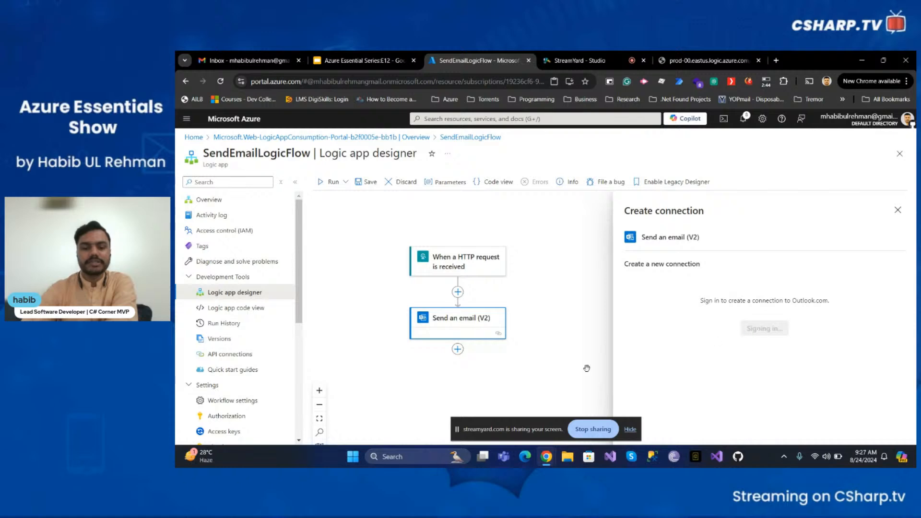
{"action": "mouse_move", "coordinate": [554, 460]}
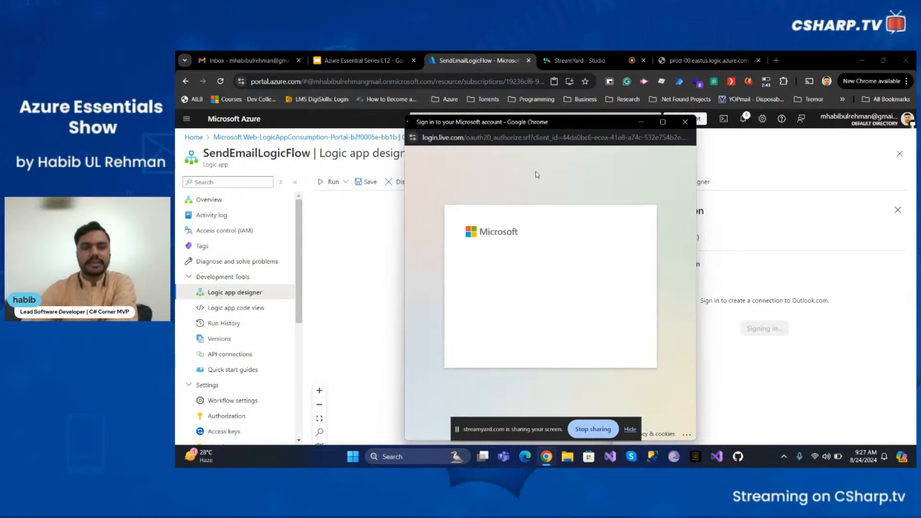
{"action": "left_click", "coordinate": [554, 281]}
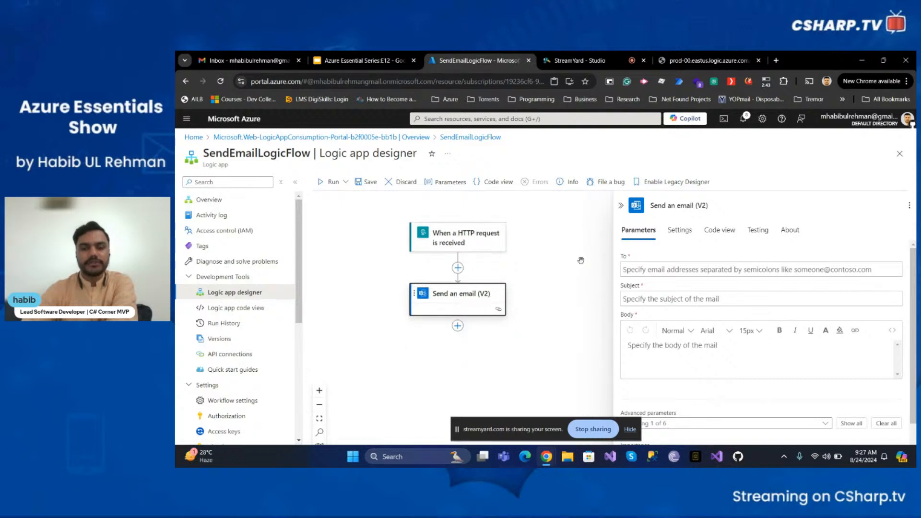
Switch the Send an email (V2) panel from Code view to its Parameters view and focus the To field
{"action": "left_click", "coordinate": [680, 231]}
{"action": "scroll", "coordinate": [694, 312], "scroll_direction": "down", "scroll_amount": 5}
{"action": "scroll", "coordinate": [694, 312], "scroll_direction": "up", "scroll_amount": 3}
{"action": "left_click", "coordinate": [719, 231]}
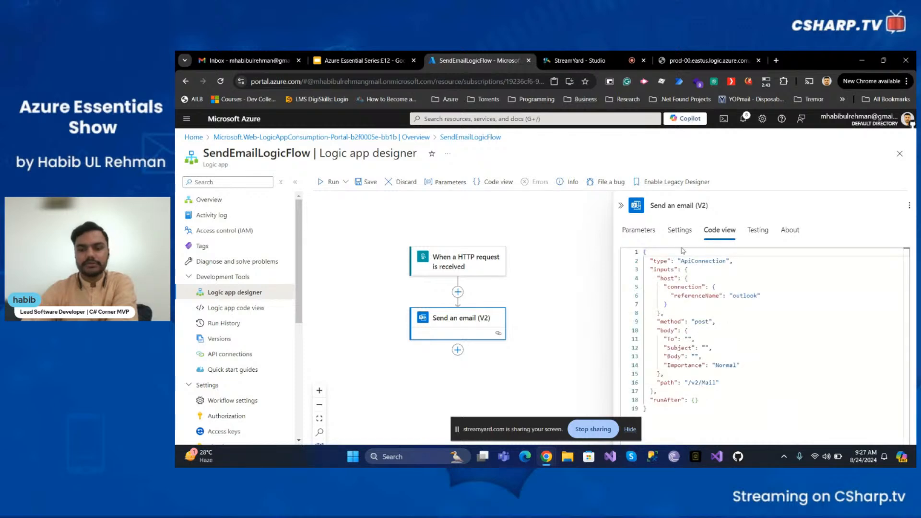
{"action": "left_click", "coordinate": [649, 231]}
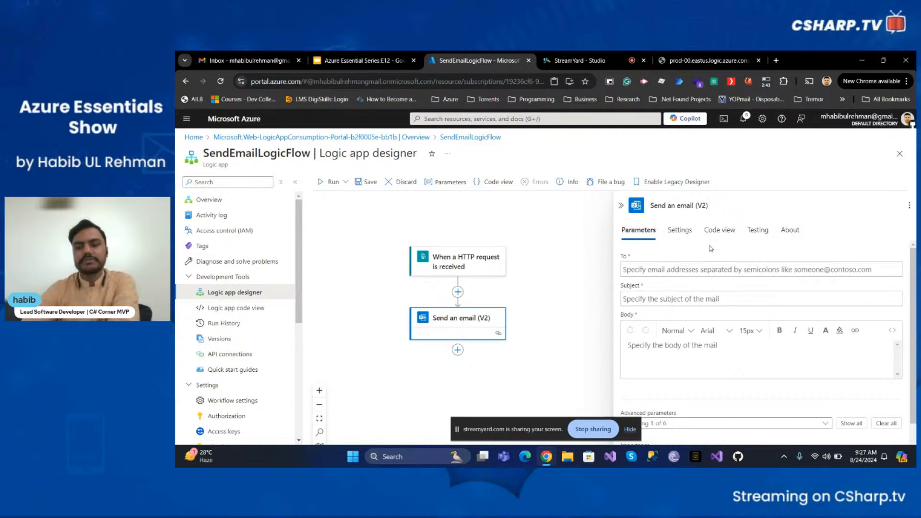
{"action": "left_click", "coordinate": [704, 273]}
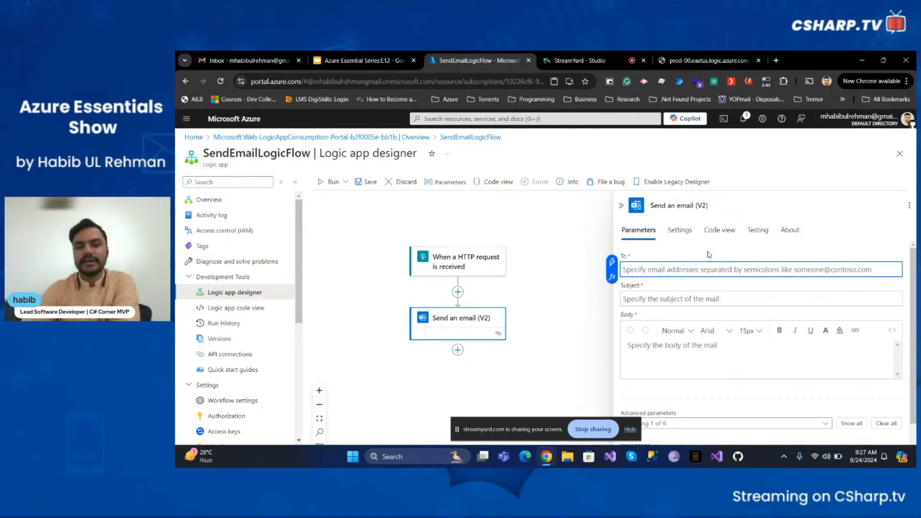
Enter the recipient's e-mail address in the email action's To field
{"action": "left_click", "coordinate": [710, 255]}
{"action": "left_click", "coordinate": [701, 274]}
{"action": "left_click", "coordinate": [702, 293]}
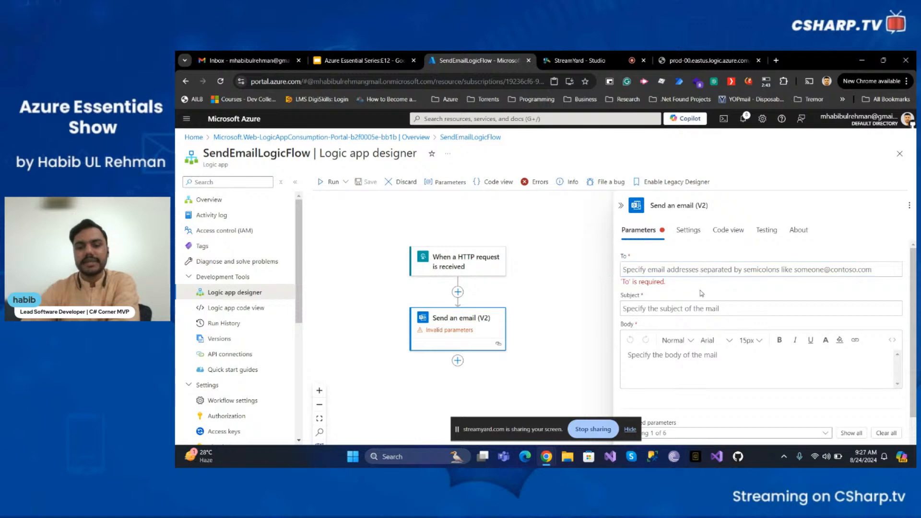
{"action": "scroll", "coordinate": [690, 314], "scroll_direction": "down", "scroll_amount": 1}
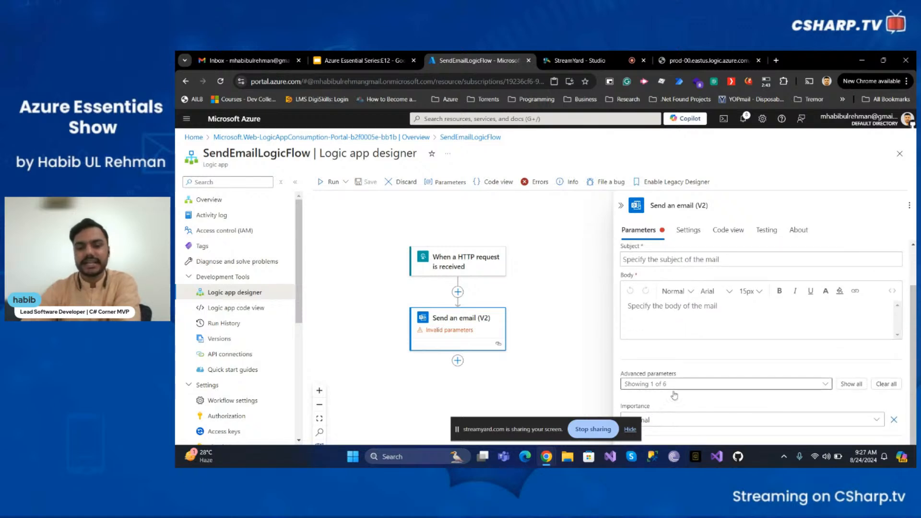
{"action": "scroll", "coordinate": [664, 355], "scroll_direction": "up", "scroll_amount": 1}
{"action": "left_click", "coordinate": [658, 271]}
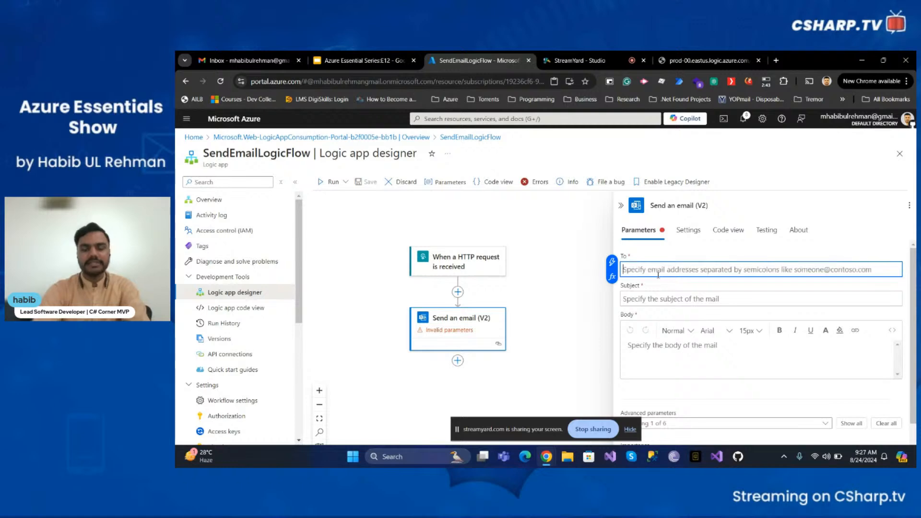
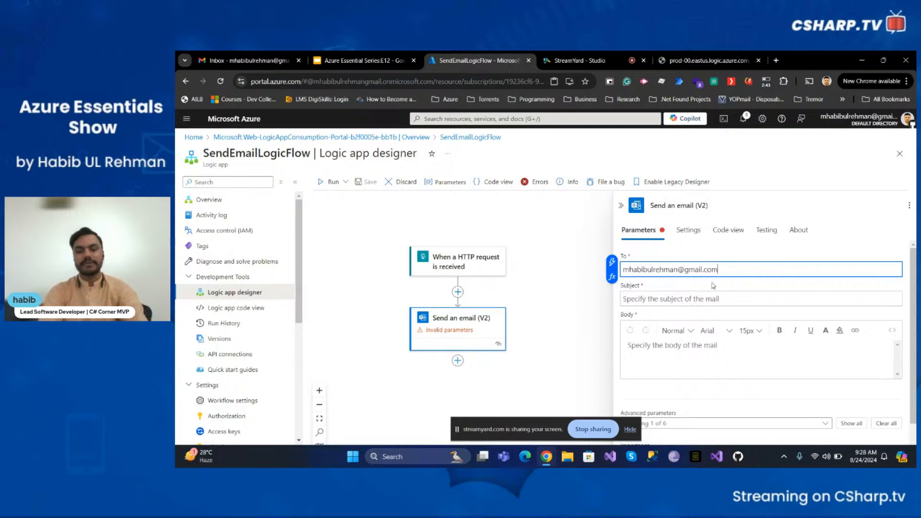
Set the subject to 'Sending Email from Azure Logic Apps Action' and the body to 'Hello World'
{"action": "left_click", "coordinate": [725, 300]}
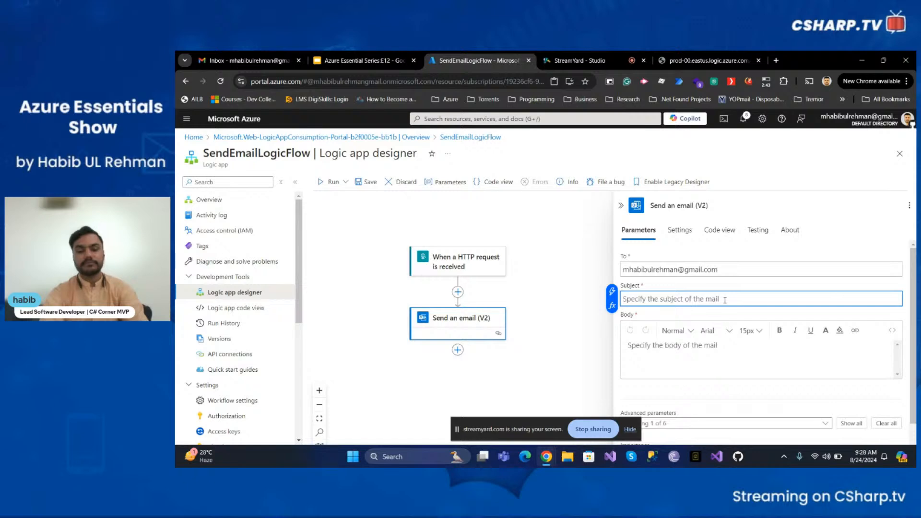
{"action": "type", "text": "Sending Email"}
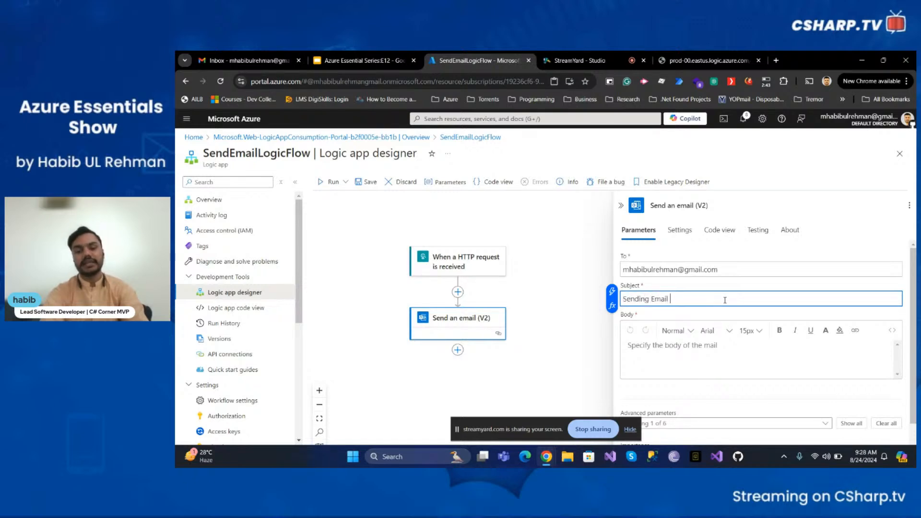
{"action": "type", "text": " from Azur"}
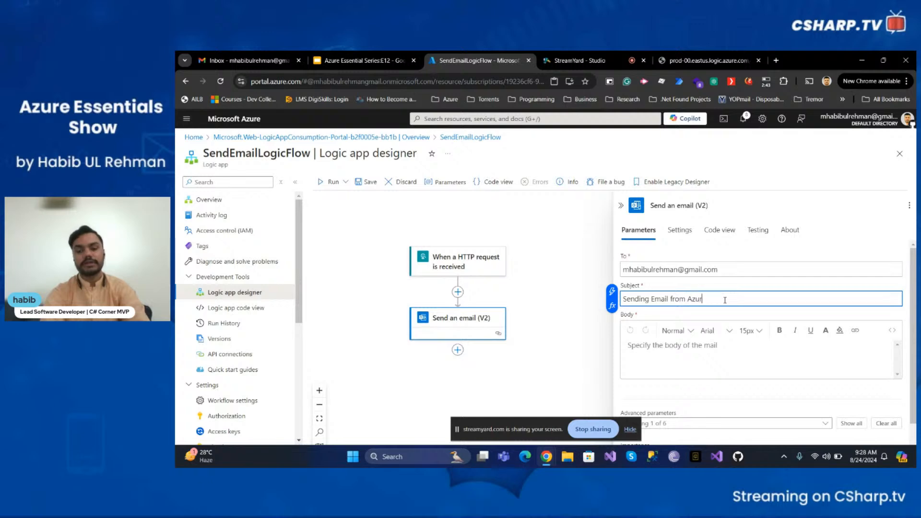
{"action": "type", "text": "e LogicApps Action"}
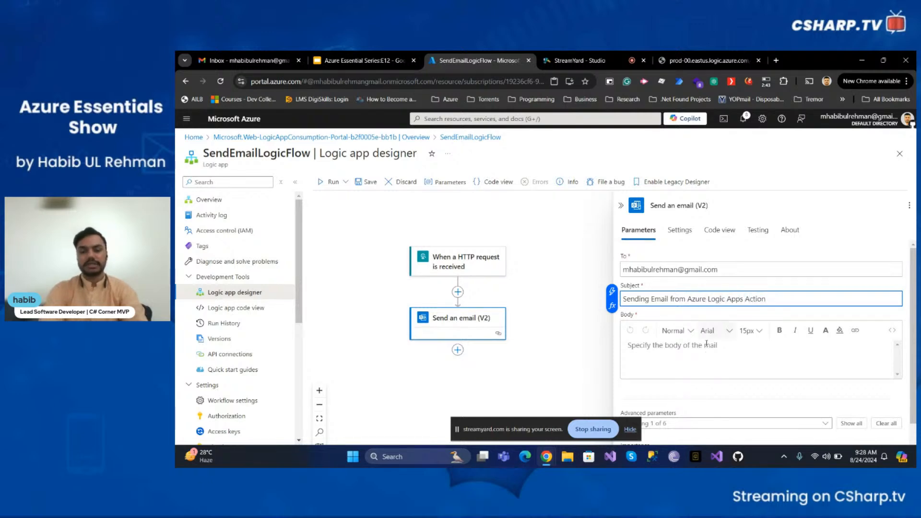
{"action": "left_click", "coordinate": [689, 356]}
{"action": "type", "text": "H"}
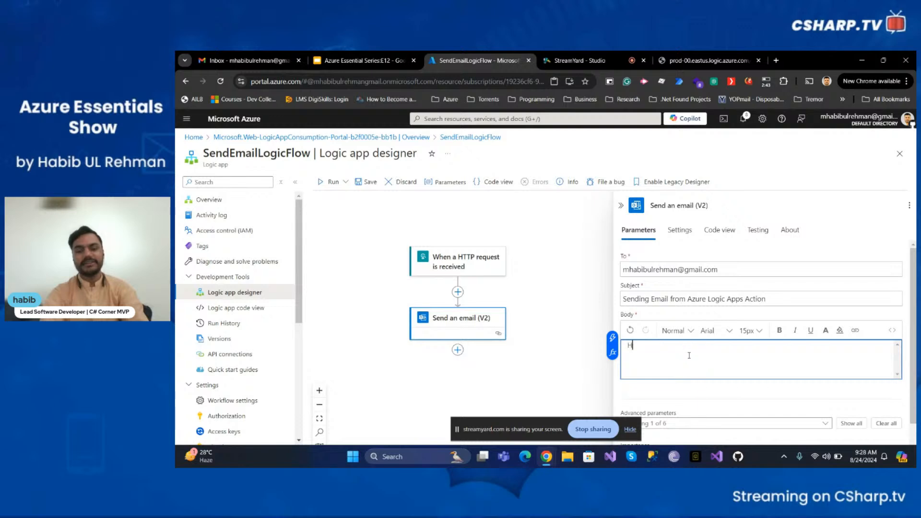
{"action": "type", "text": "ello Wo"}
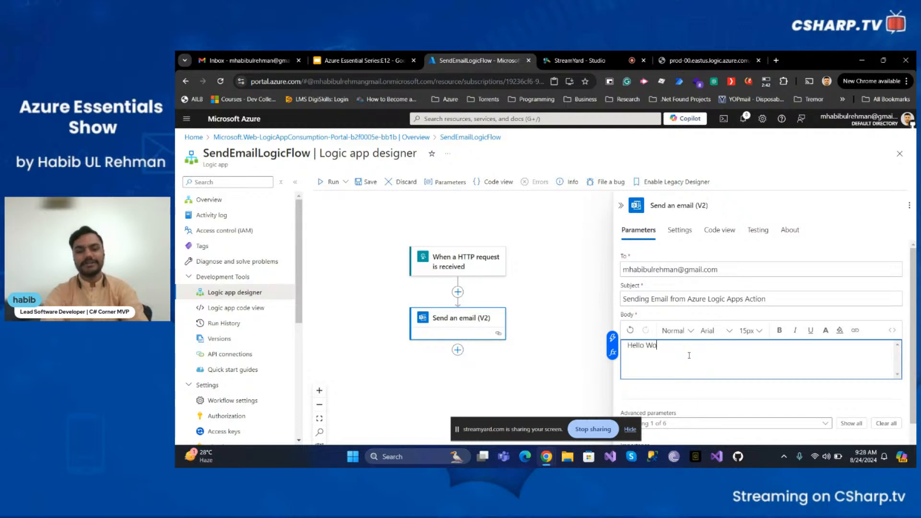
{"action": "type", "text": "rld"}
{"action": "scroll", "coordinate": [690, 355], "scroll_direction": "down", "scroll_amount": 1}
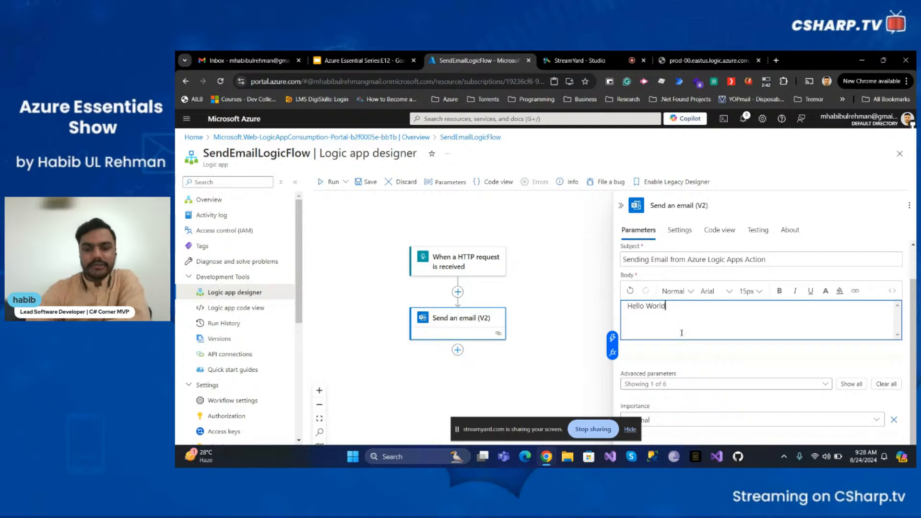
{"action": "scroll", "coordinate": [682, 336], "scroll_direction": "up", "scroll_amount": 1}
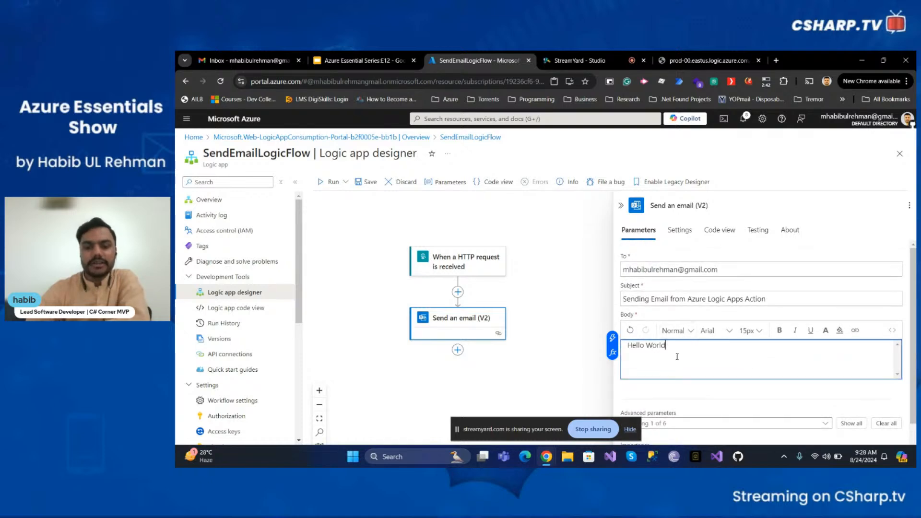
{"action": "scroll", "coordinate": [680, 359], "scroll_direction": "down", "scroll_amount": 1}
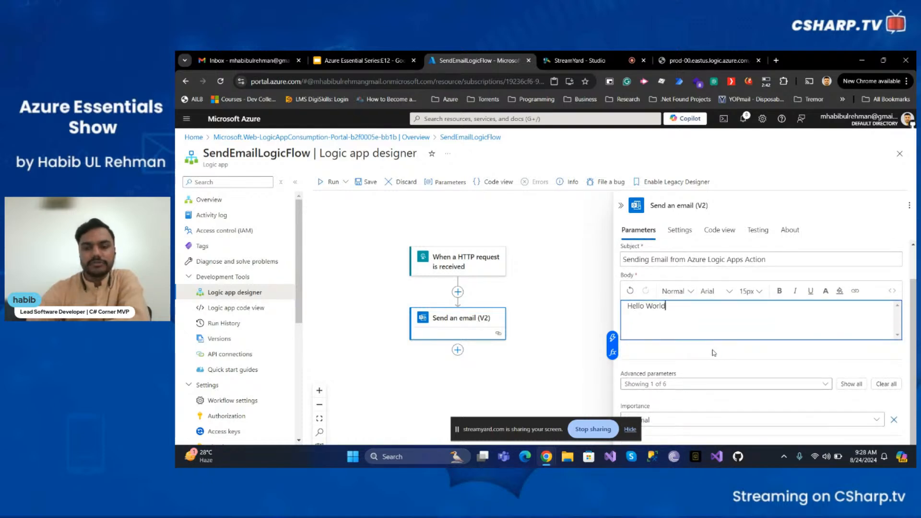
{"action": "scroll", "coordinate": [713, 353], "scroll_direction": "up", "scroll_amount": 1}
{"action": "scroll", "coordinate": [722, 312], "scroll_direction": "down", "scroll_amount": 1}
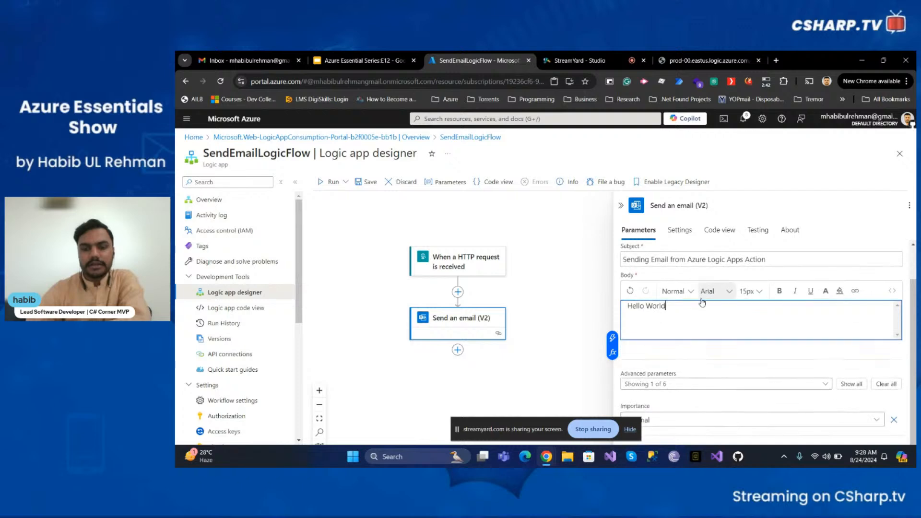
{"action": "scroll", "coordinate": [691, 293], "scroll_direction": "up", "scroll_amount": 1}
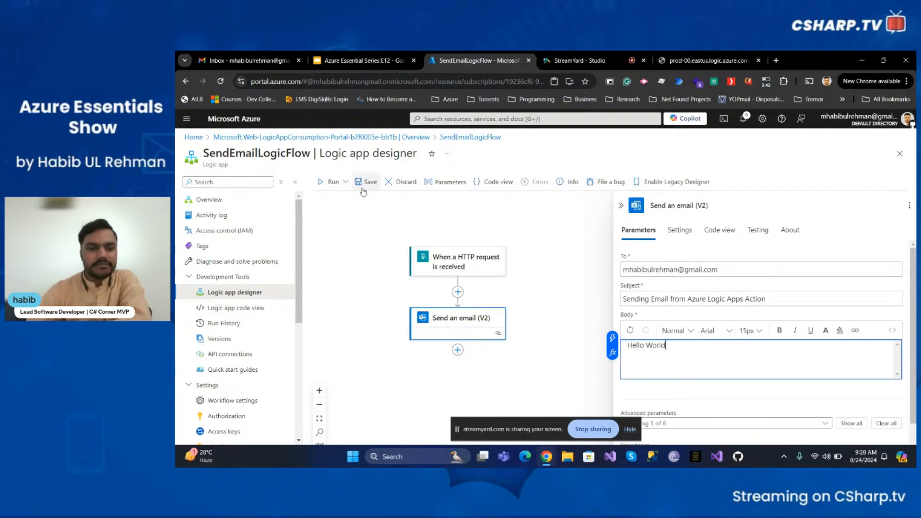
Save the SendEmailLogicFlow workflow and view its Run History
{"action": "left_click", "coordinate": [366, 182]}
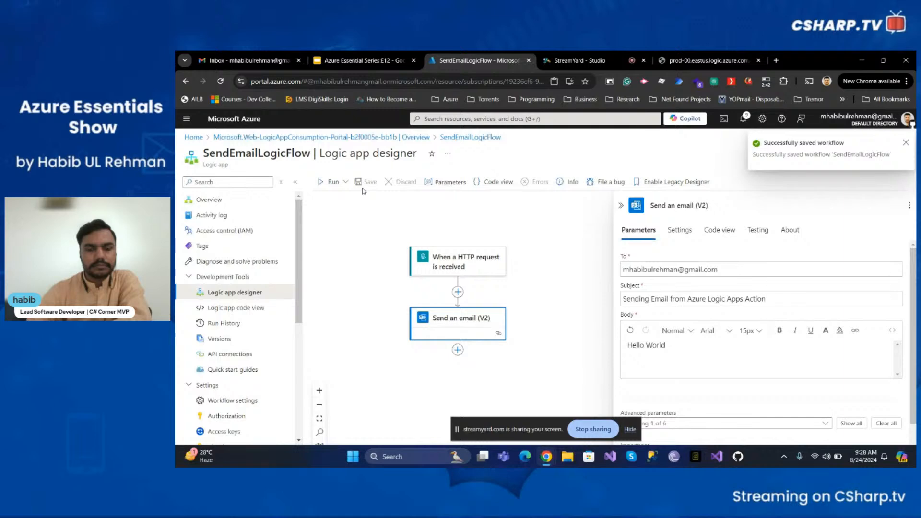
{"action": "left_click", "coordinate": [231, 326]}
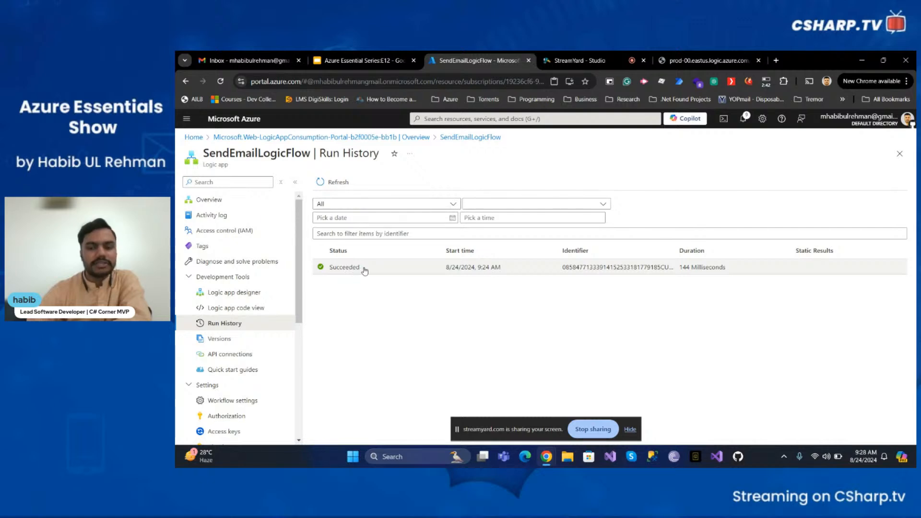
Reload the trigger URL in the logic.azure.com tab to fire the workflow again, then return to Azure
{"action": "left_click", "coordinate": [700, 61]}
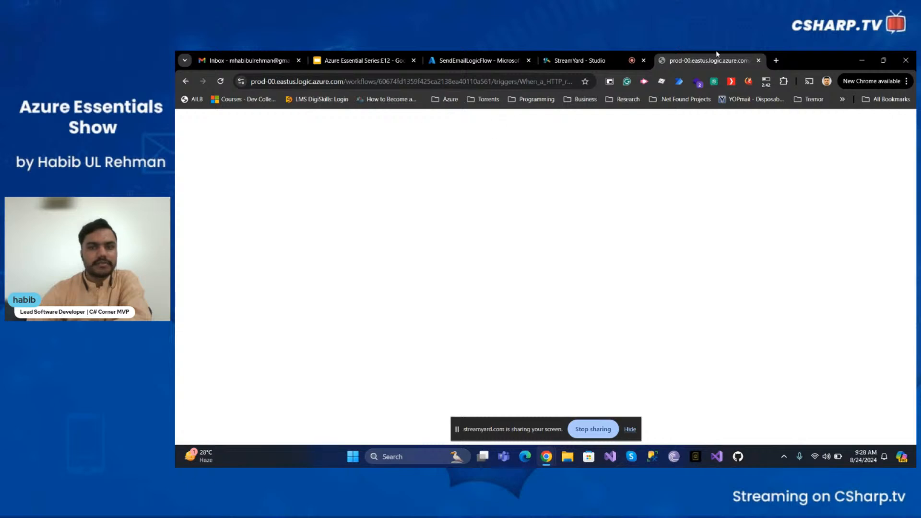
{"action": "left_click", "coordinate": [252, 83]}
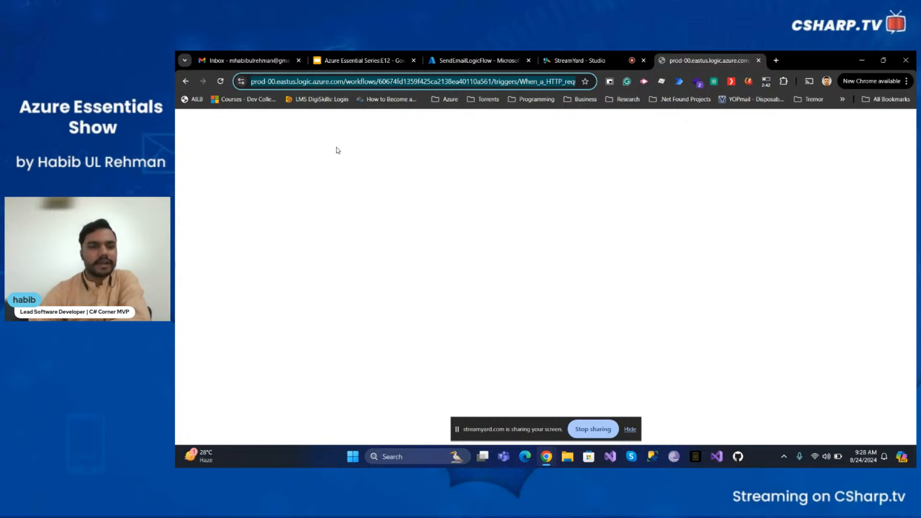
{"action": "key", "text": "Return"}
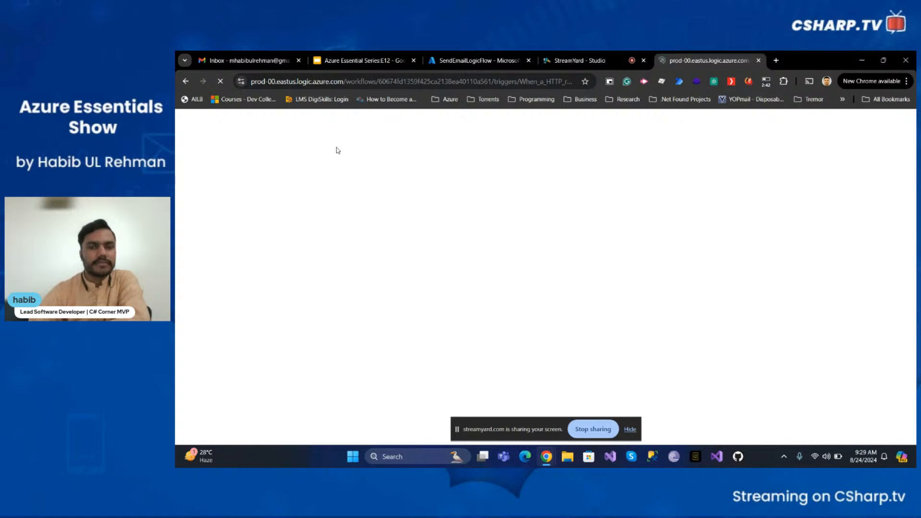
{"action": "left_click", "coordinate": [475, 55]}
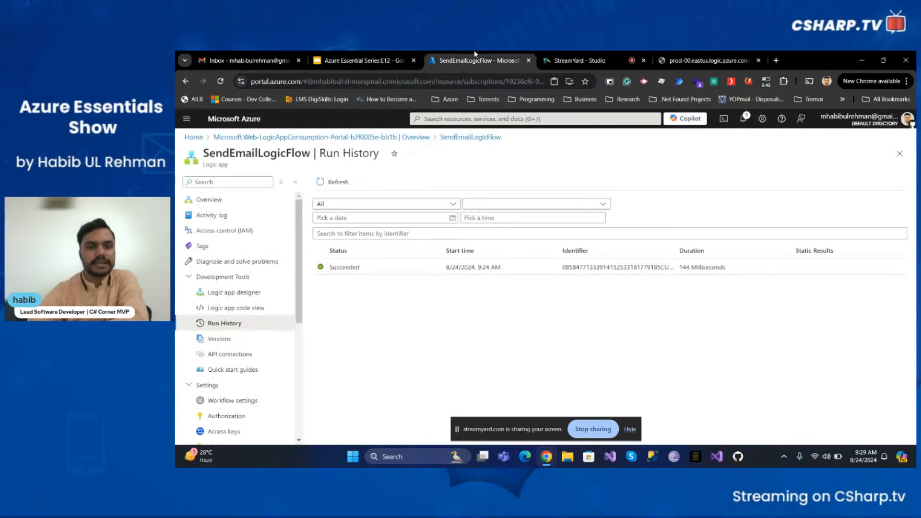
Refresh Run History and open the new 9:29 AM Succeeded run
{"action": "left_click", "coordinate": [341, 183]}
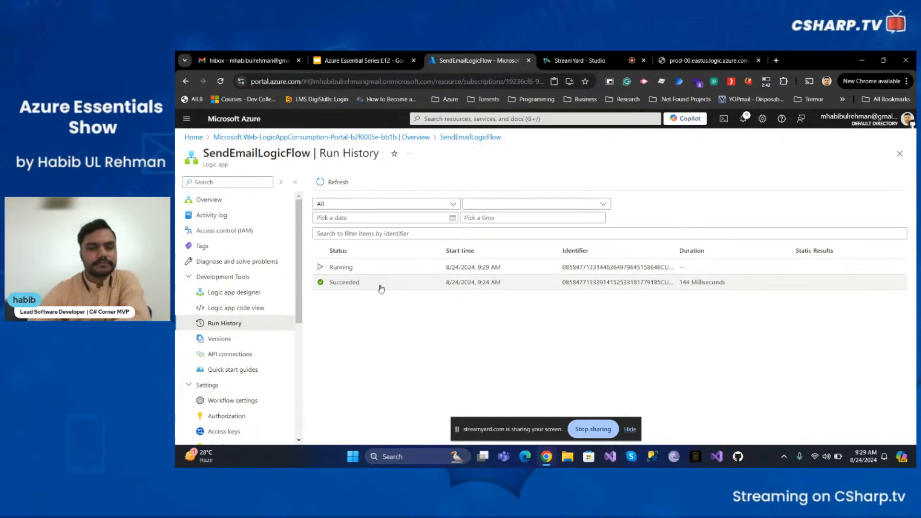
{"action": "left_click", "coordinate": [338, 185]}
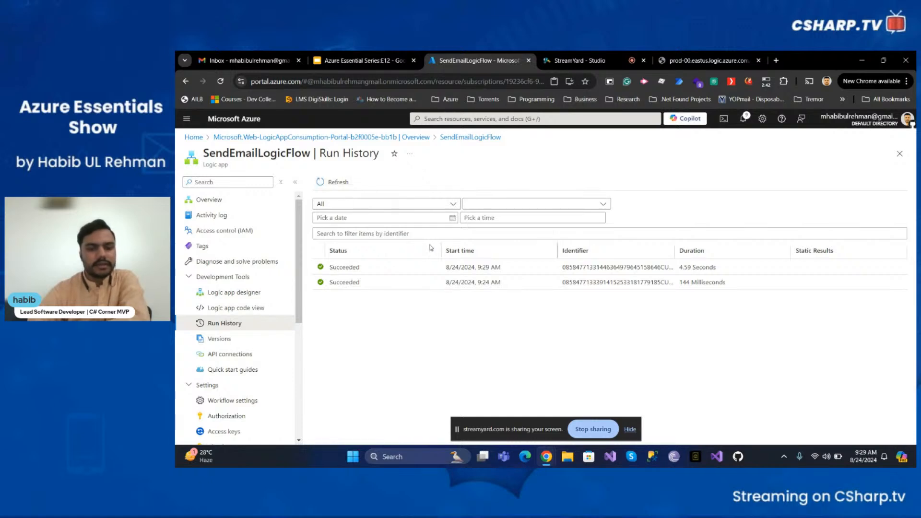
{"action": "left_click", "coordinate": [342, 268]}
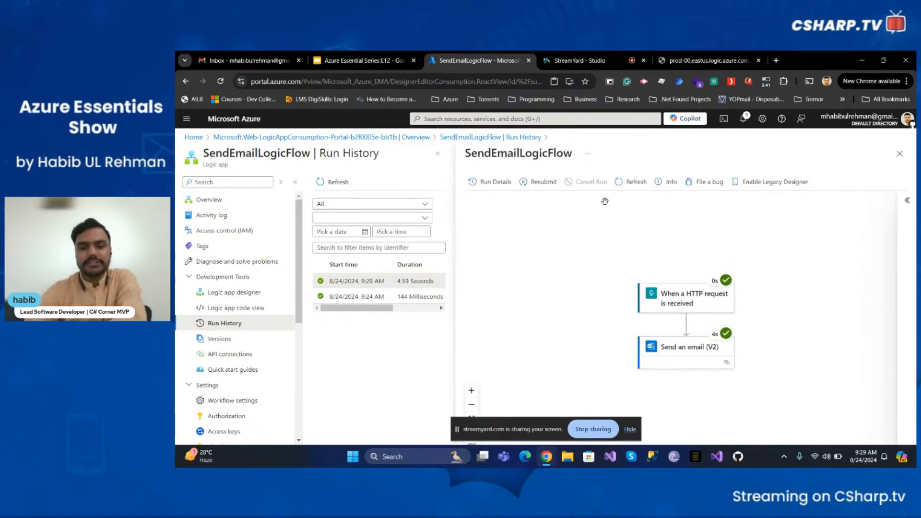
Review the HTTP trigger's run details, then the Send an email (V2) step's inputs and outputs
{"action": "left_click", "coordinate": [716, 301]}
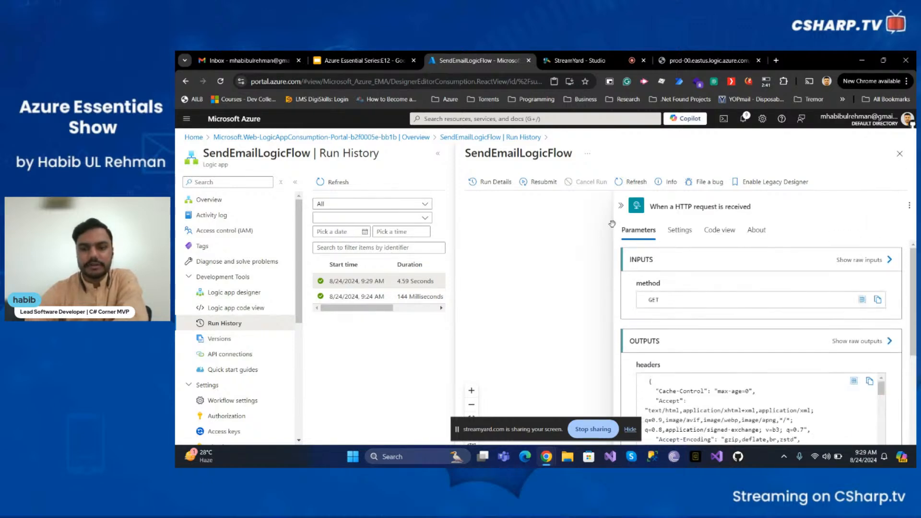
{"action": "left_click", "coordinate": [621, 205]}
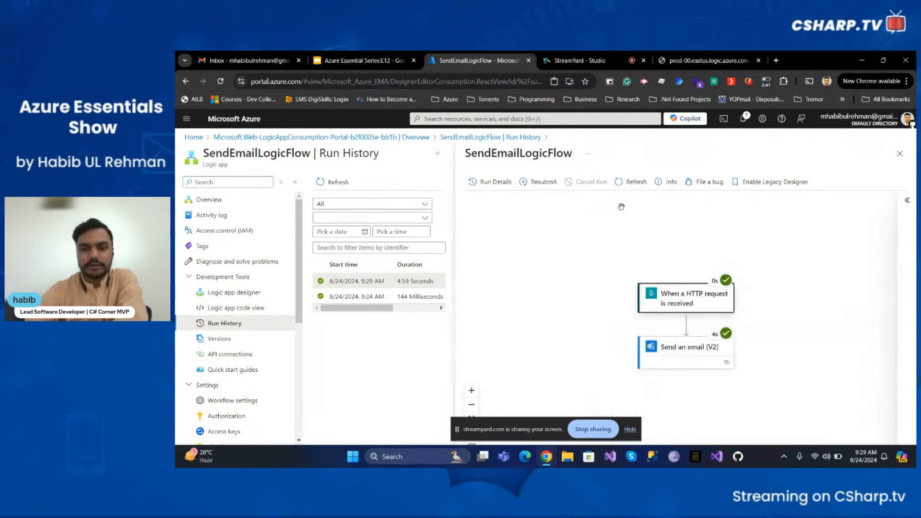
{"action": "left_click", "coordinate": [693, 357]}
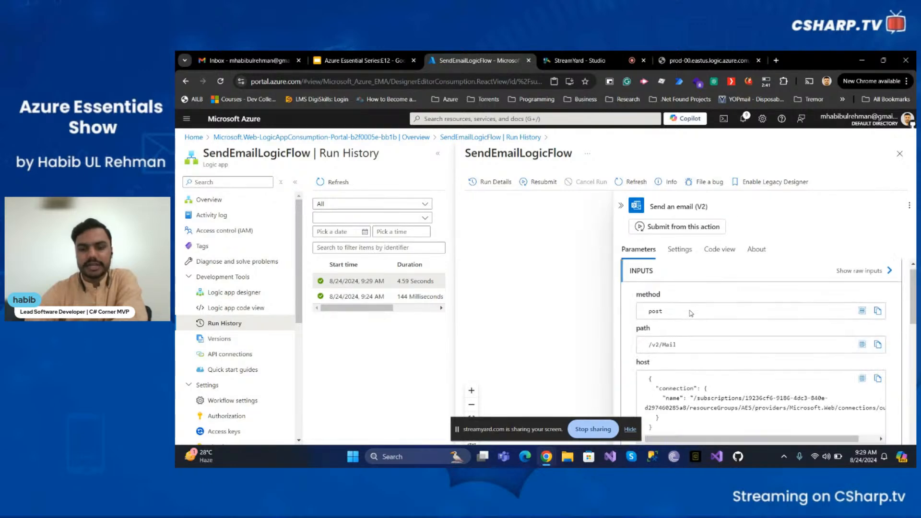
{"action": "scroll", "coordinate": [693, 315], "scroll_direction": "down", "scroll_amount": 2}
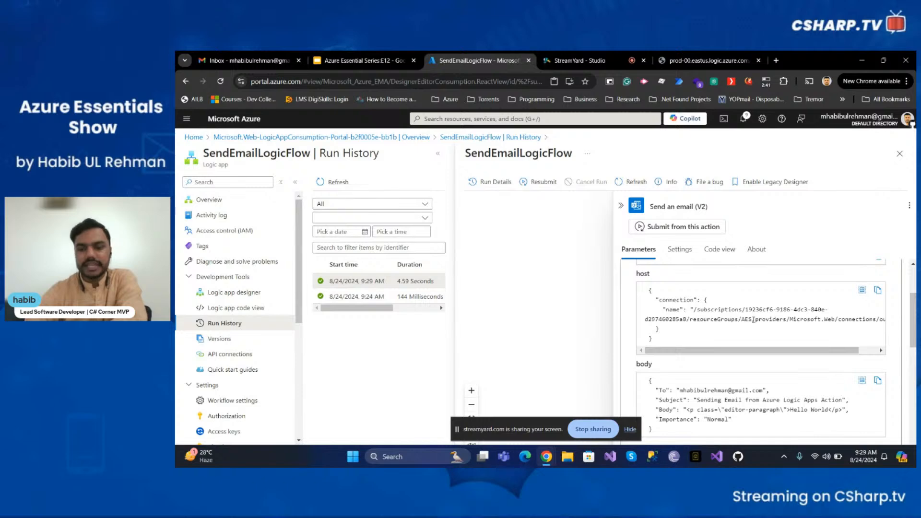
{"action": "scroll", "coordinate": [751, 332], "scroll_direction": "down", "scroll_amount": 2}
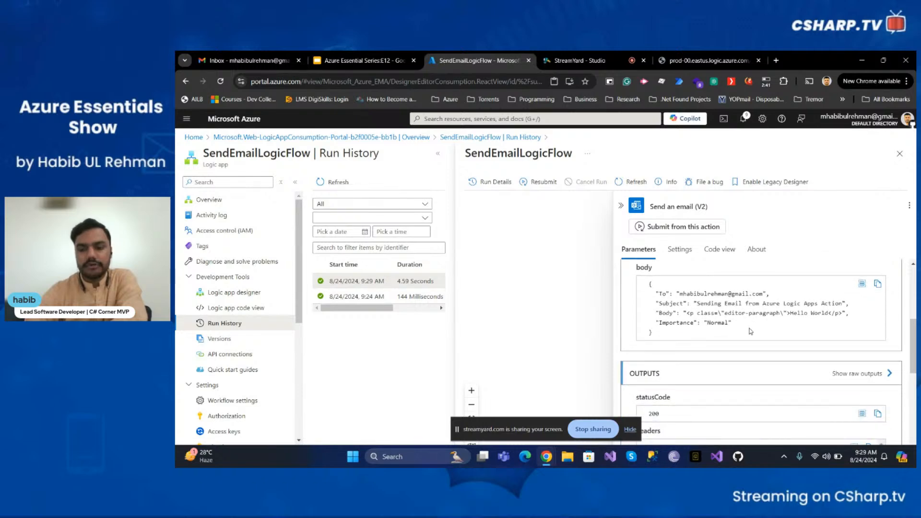
Highlight the sent email's subject in the run inputs, close the details and go to Gmail
{"action": "double_click", "coordinate": [688, 300]}
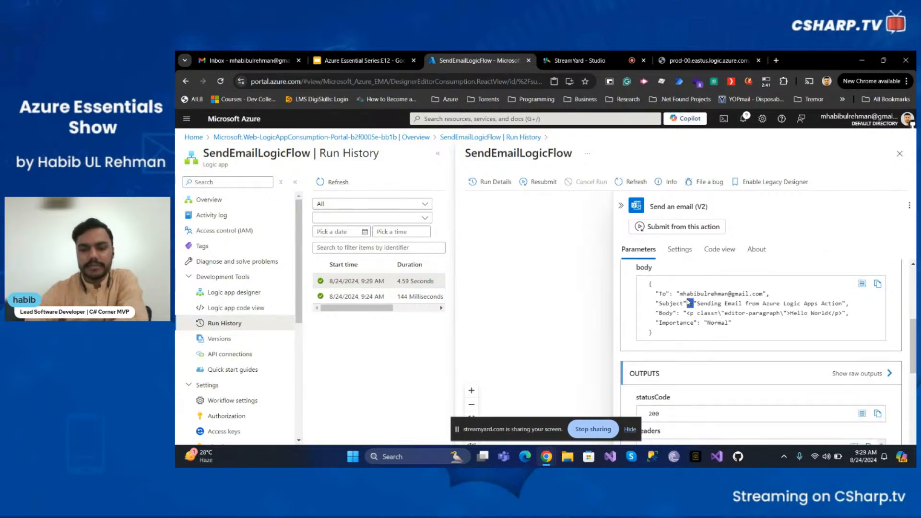
{"action": "left_click", "coordinate": [695, 302]}
{"action": "double_click", "coordinate": [701, 305]}
{"action": "left_click", "coordinate": [703, 315]}
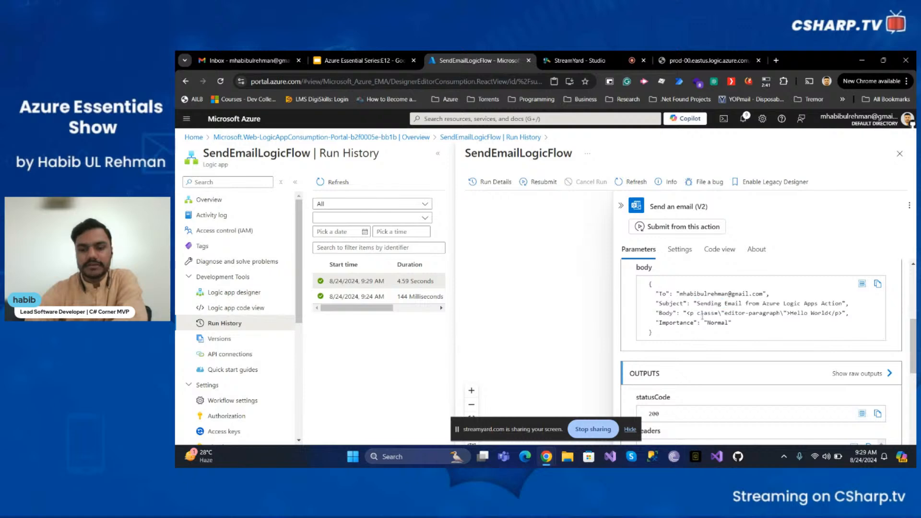
{"action": "scroll", "coordinate": [701, 323], "scroll_direction": "down", "scroll_amount": 6}
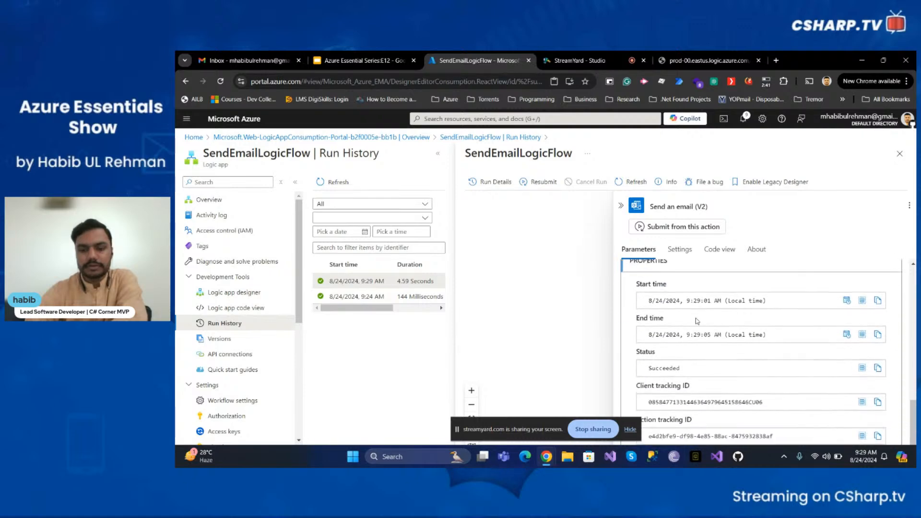
{"action": "scroll", "coordinate": [696, 317], "scroll_direction": "up", "scroll_amount": 6}
{"action": "left_click", "coordinate": [621, 205]}
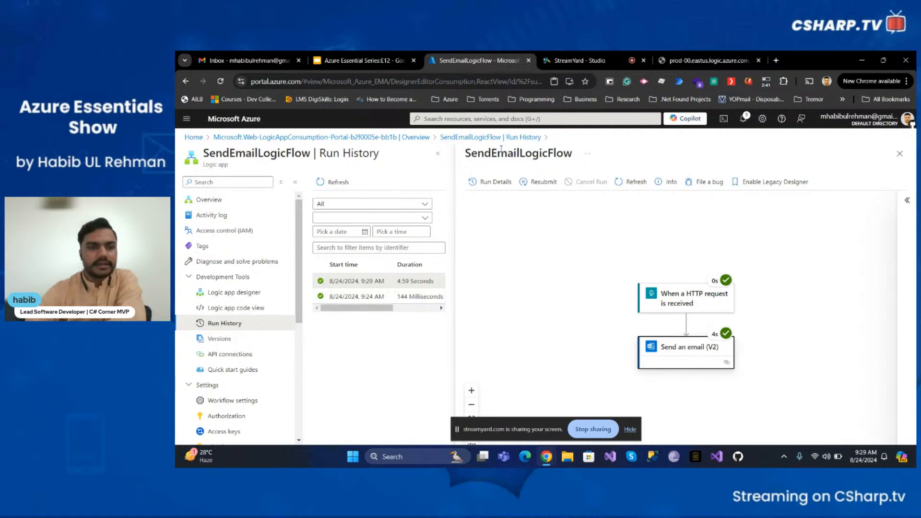
{"action": "left_click", "coordinate": [269, 64]}
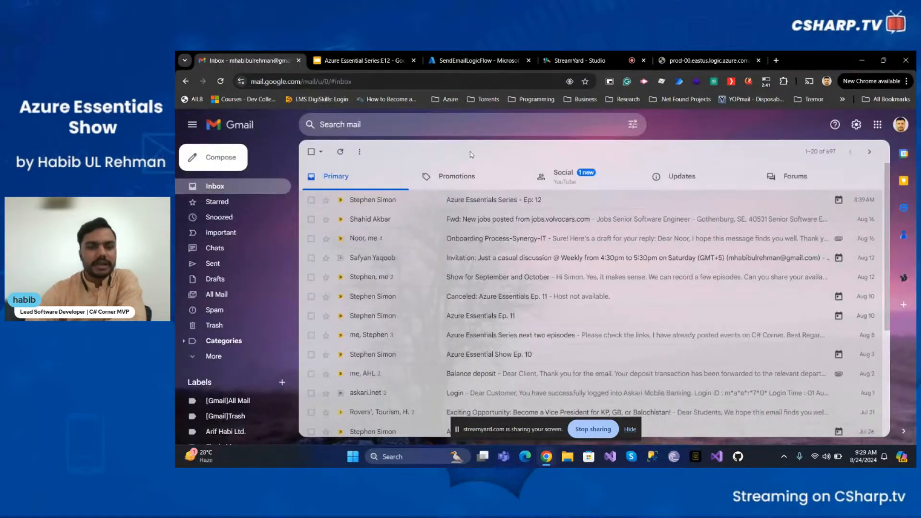
Refresh Gmail and open the 'Sending Email from Azure Logic Apps Action' email reading Hello World
{"action": "left_click", "coordinate": [342, 153]}
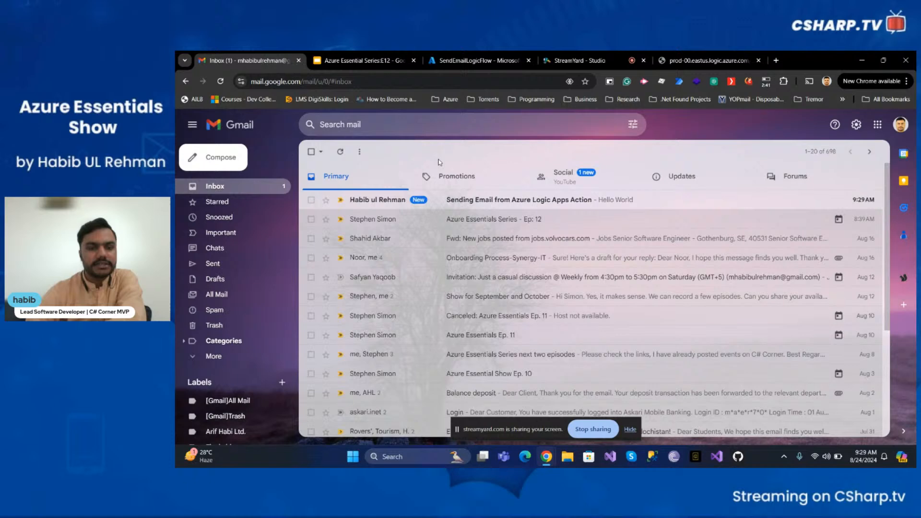
{"action": "left_click", "coordinate": [464, 200]}
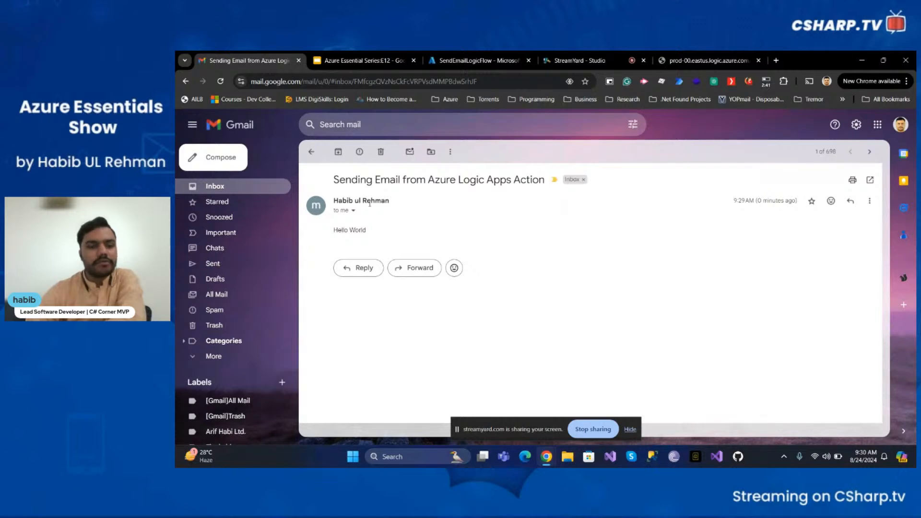
{"action": "left_click_drag", "start_coordinate": [340, 185], "coordinate": [501, 182]}
{"action": "left_click", "coordinate": [518, 248]}
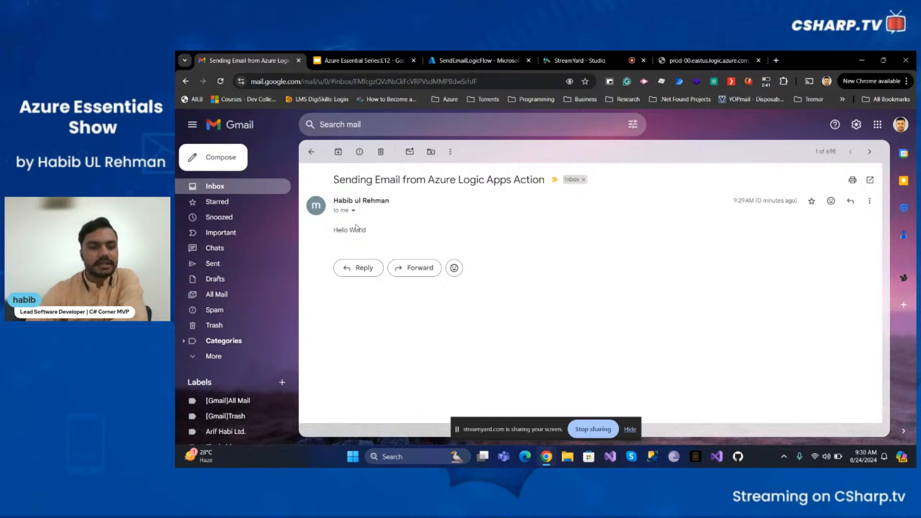
{"action": "triple_click", "coordinate": [355, 227]}
{"action": "left_click", "coordinate": [372, 225]}
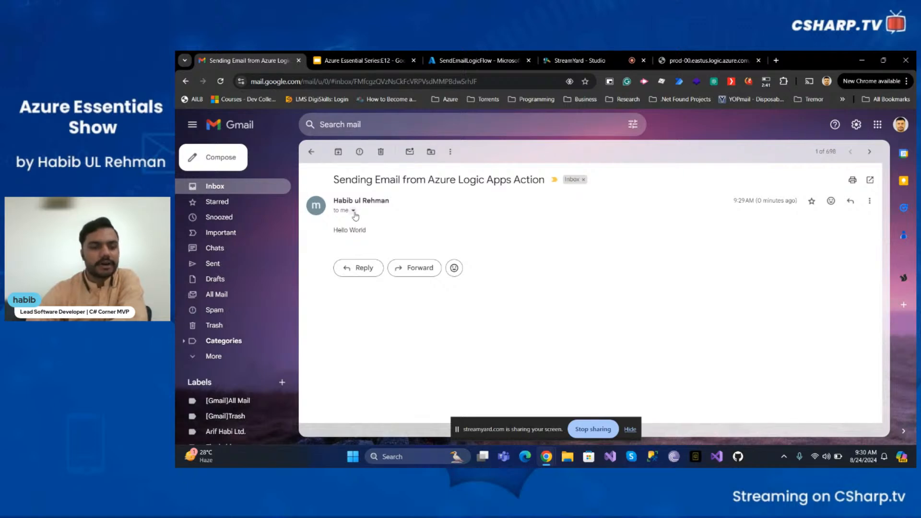
Check the message's sender and recipient details, then return to the Azure run diagram
{"action": "left_click", "coordinate": [354, 211]}
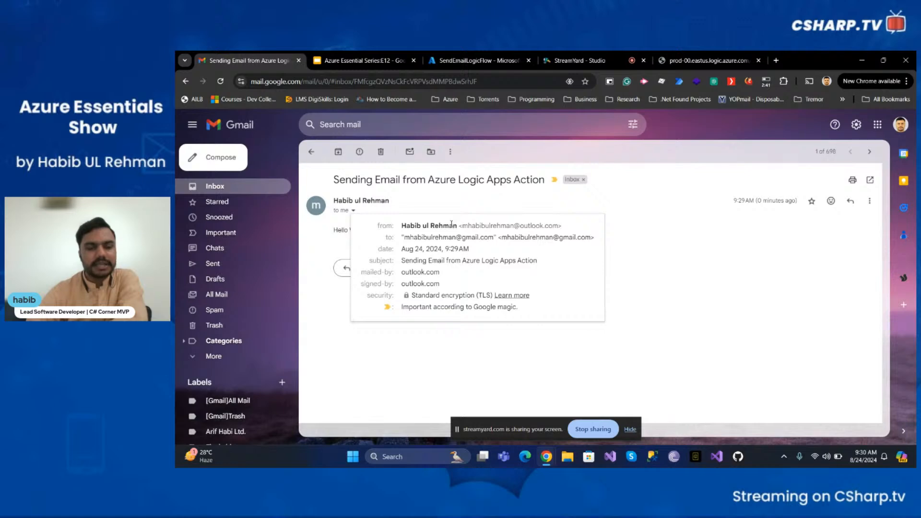
{"action": "left_click_drag", "start_coordinate": [459, 225], "coordinate": [563, 229]}
{"action": "left_click", "coordinate": [716, 263]}
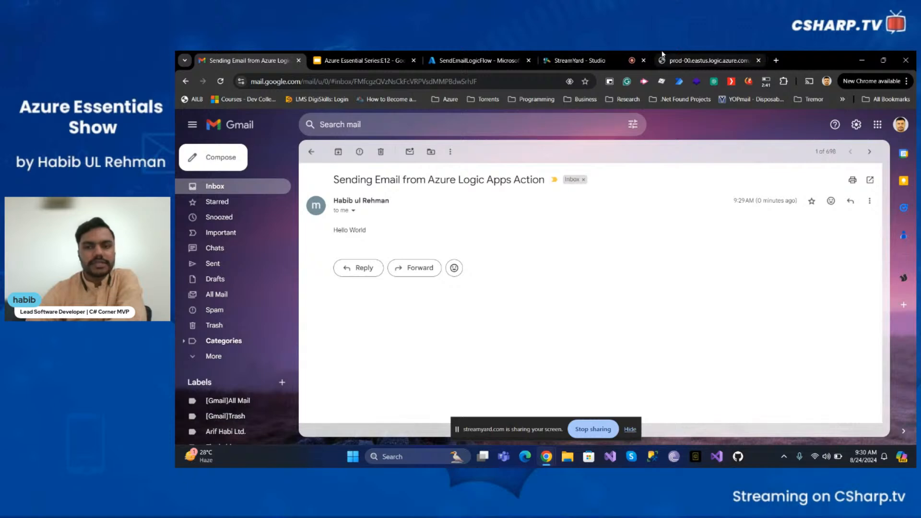
{"action": "left_click", "coordinate": [475, 61]}
{"action": "left_click_drag", "start_coordinate": [567, 357], "coordinate": [571, 309]}
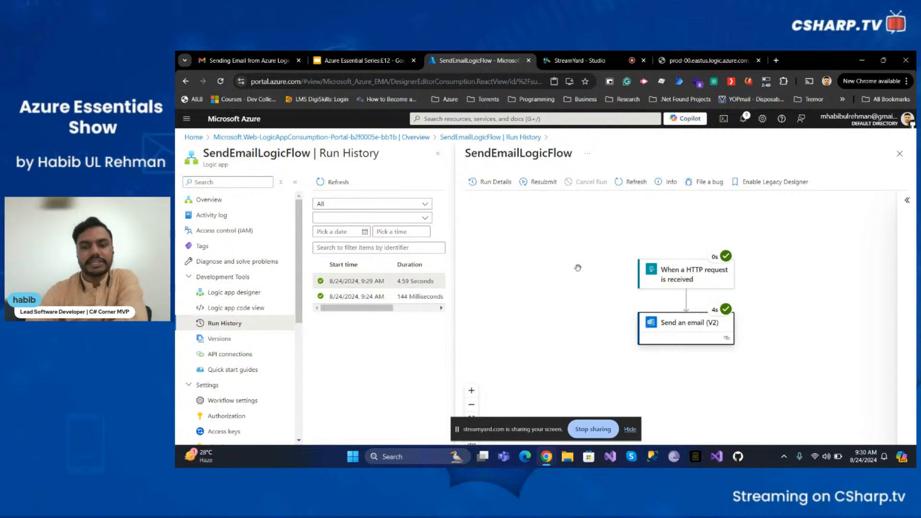
Close the run details, reopen the Logic app designer and show the insert options after the trigger
{"action": "left_click", "coordinate": [899, 154]}
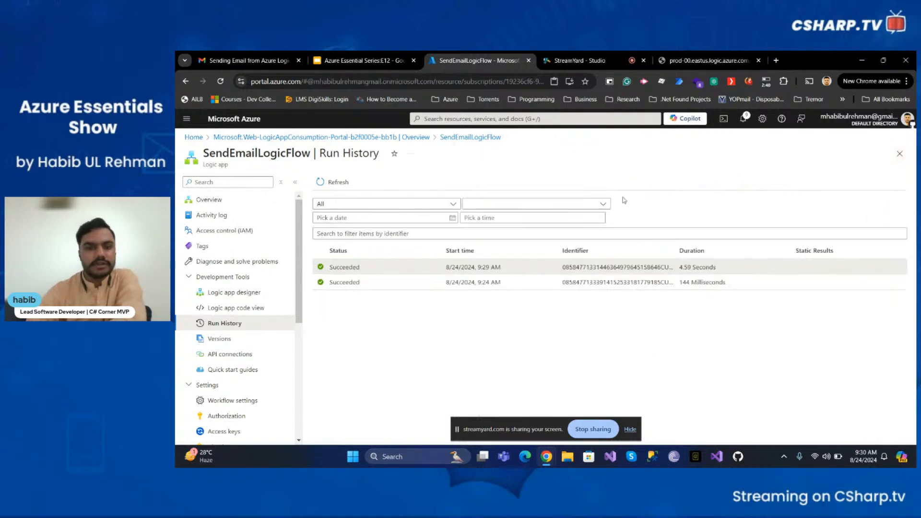
{"action": "left_click", "coordinate": [231, 292]}
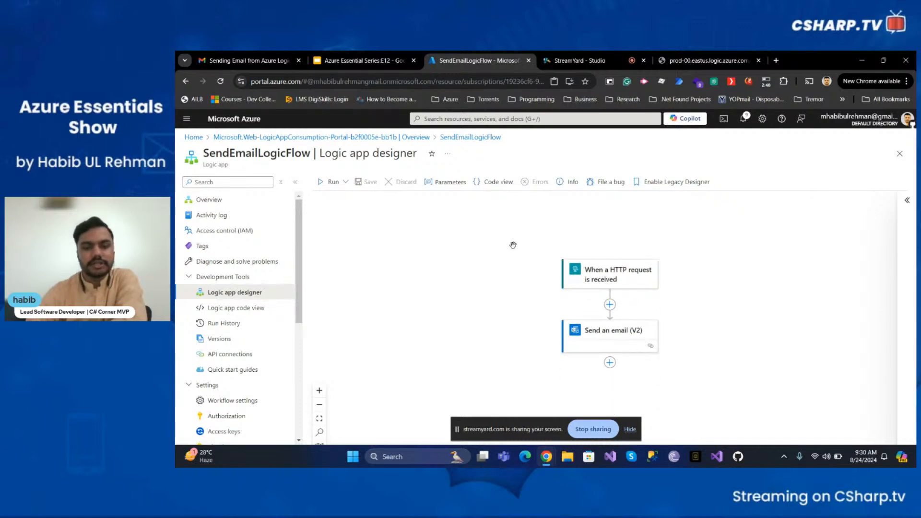
{"action": "left_click", "coordinate": [610, 306]}
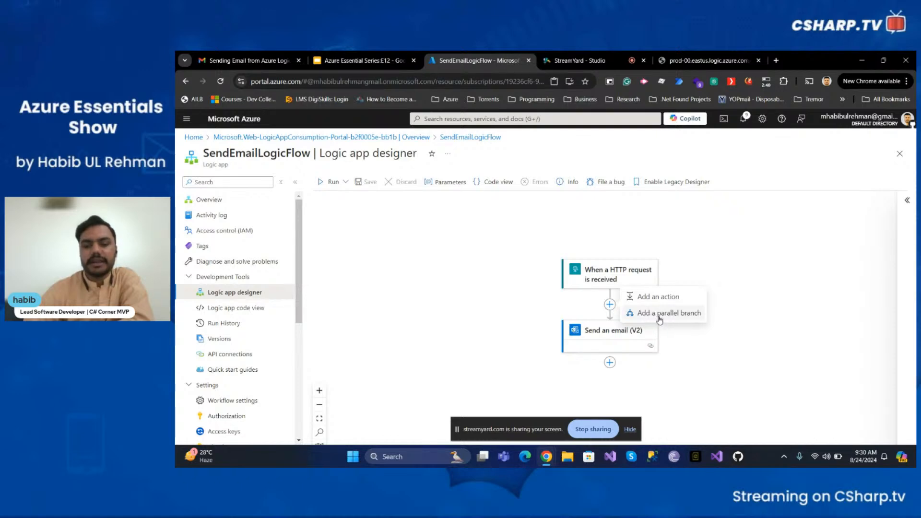
Start a parallel branch and browse the 'azure storage' connector search results
{"action": "left_click", "coordinate": [660, 314]}
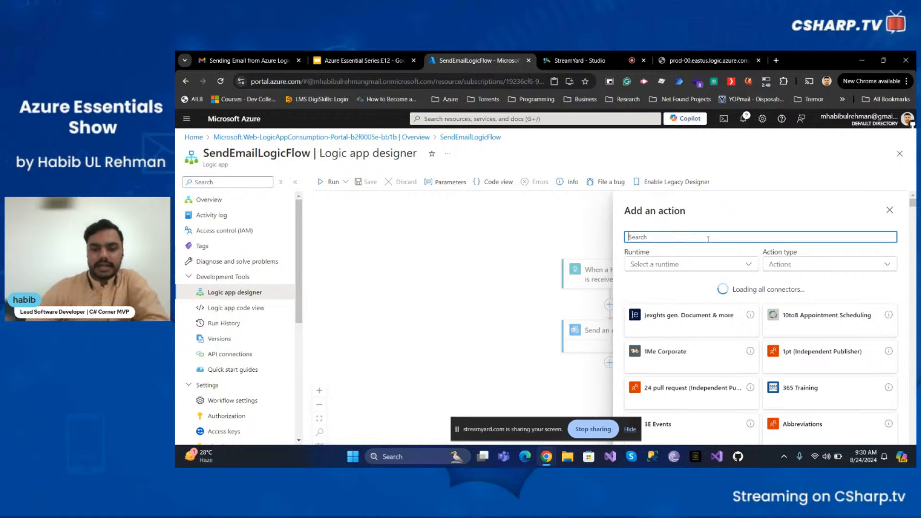
{"action": "type", "text": "outlo"}
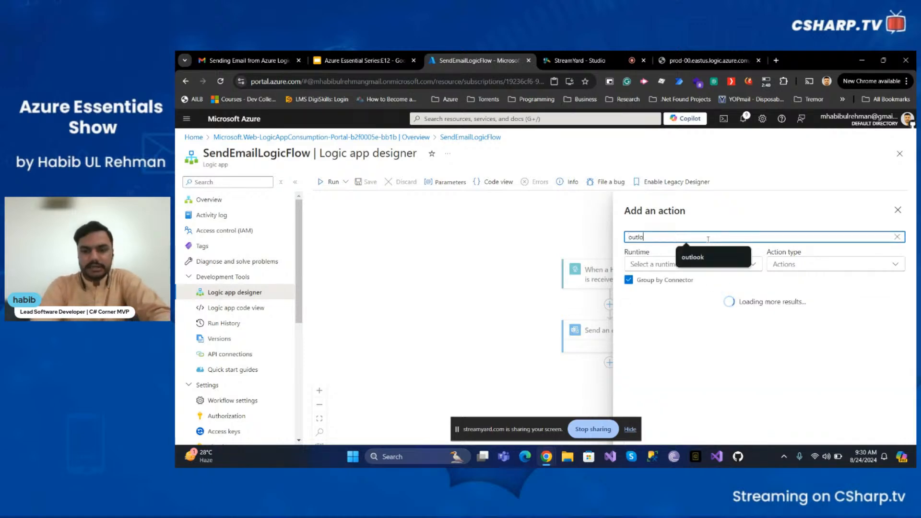
{"action": "type", "text": "ok"}
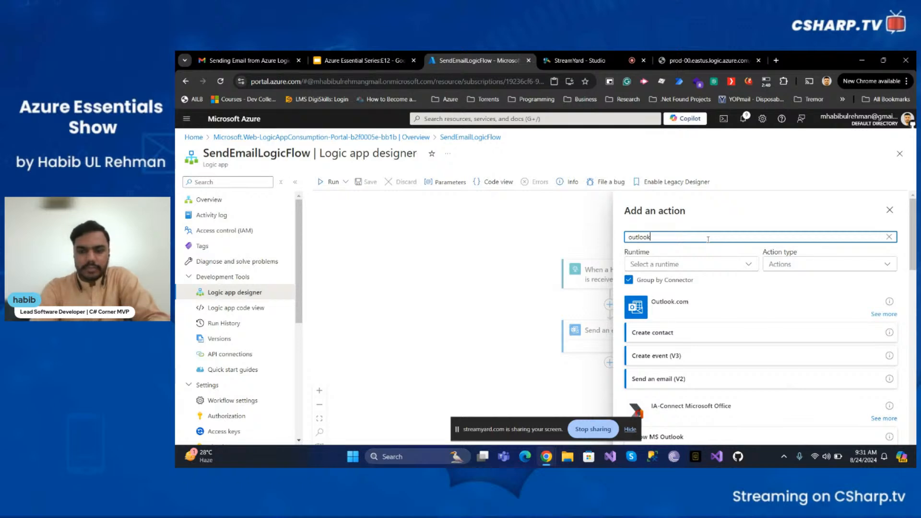
{"action": "key", "text": "BackSpace"}
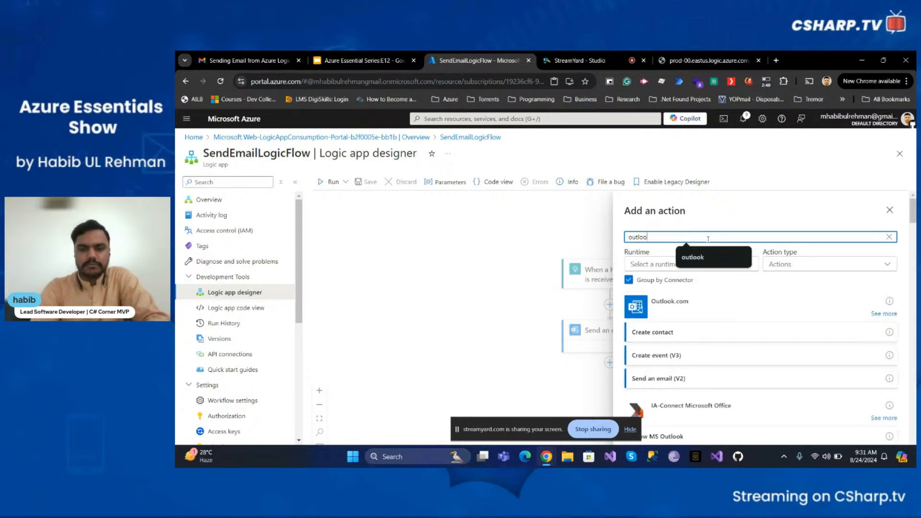
{"action": "key", "text": "BackSpace"}
{"action": "key", "text": "BackSpace"}
{"action": "key", "text": "BackSpace"}
{"action": "key", "text": "BackSpace"}
{"action": "key", "text": "BackSpace"}
{"action": "key", "text": "BackSpace"}
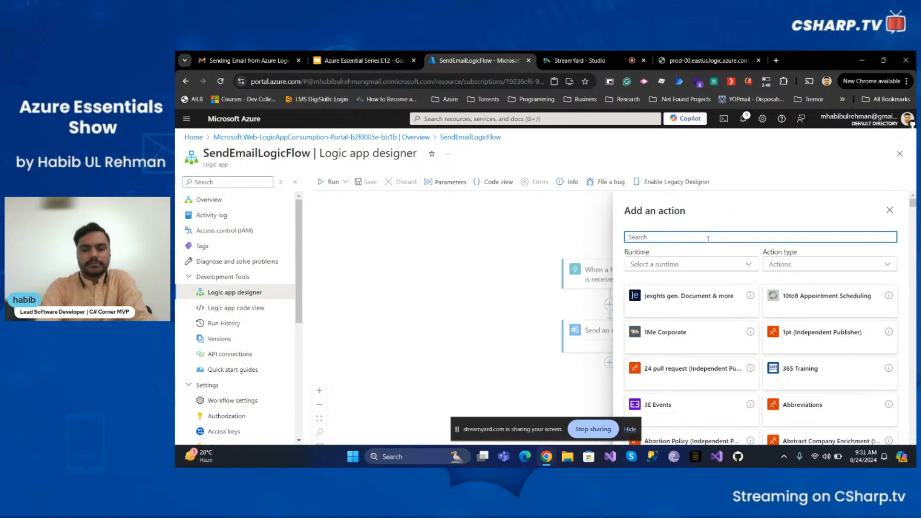
{"action": "type", "text": "azure storage"}
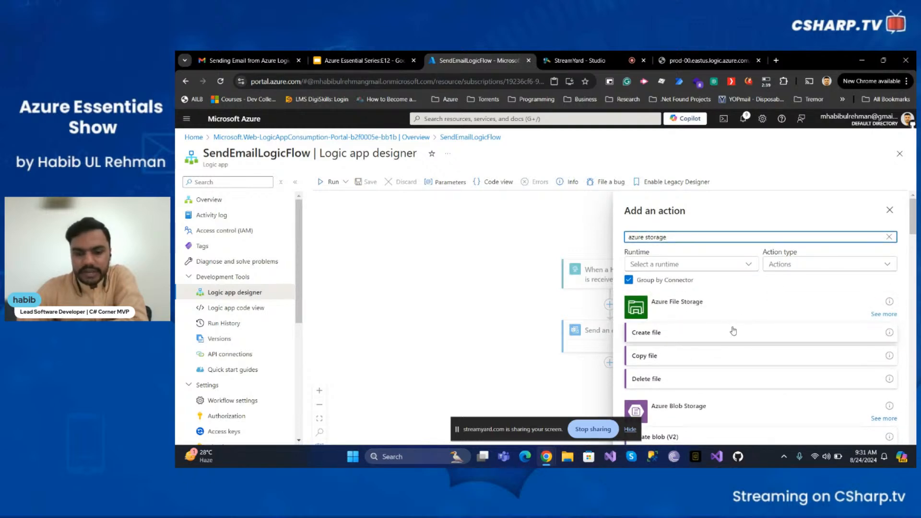
{"action": "scroll", "coordinate": [735, 330], "scroll_direction": "down", "scroll_amount": 2}
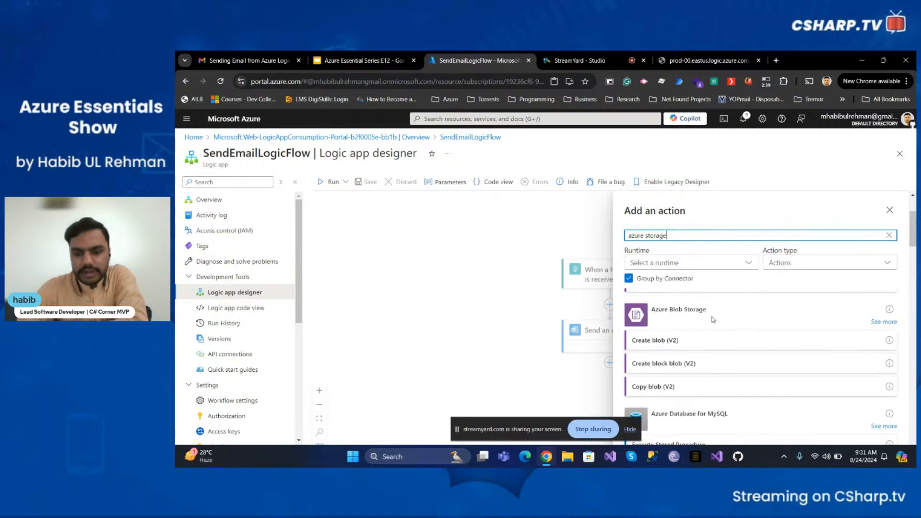
{"action": "scroll", "coordinate": [713, 320], "scroll_direction": "down", "scroll_amount": 3}
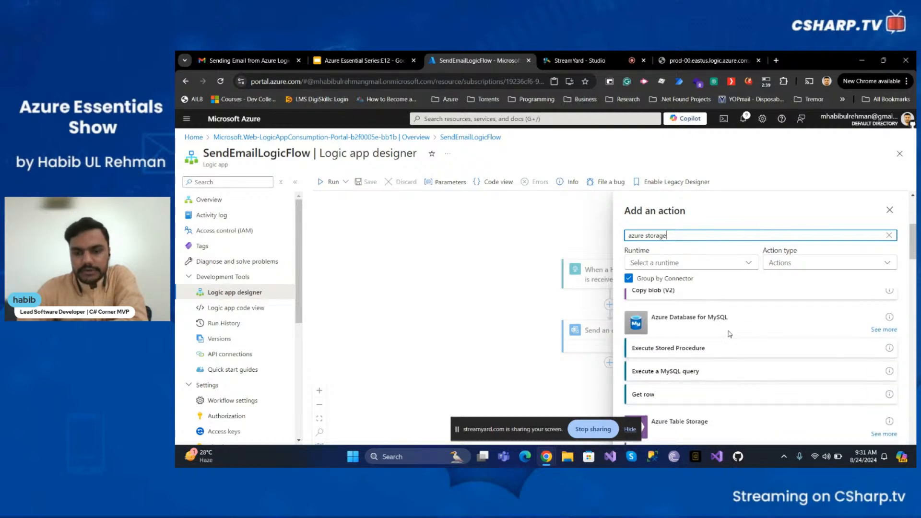
{"action": "scroll", "coordinate": [725, 330], "scroll_direction": "down", "scroll_amount": 2}
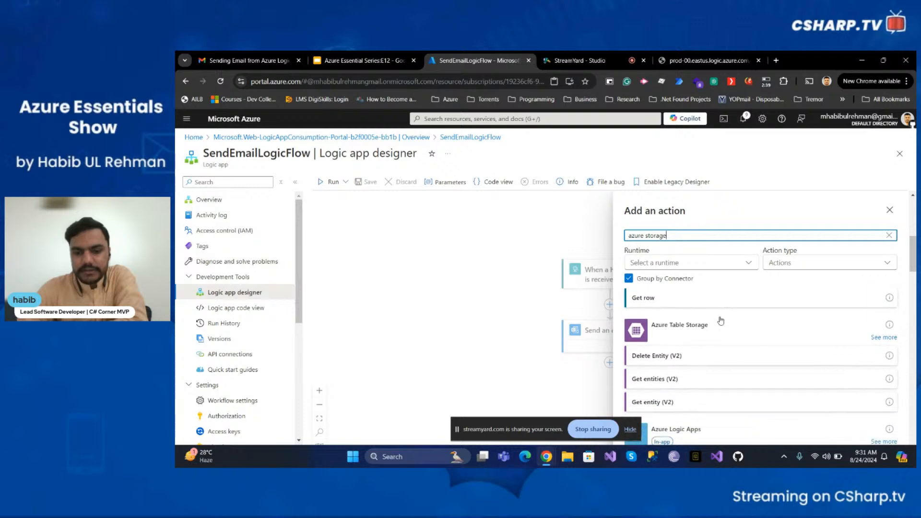
{"action": "scroll", "coordinate": [721, 327], "scroll_direction": "down", "scroll_amount": 3}
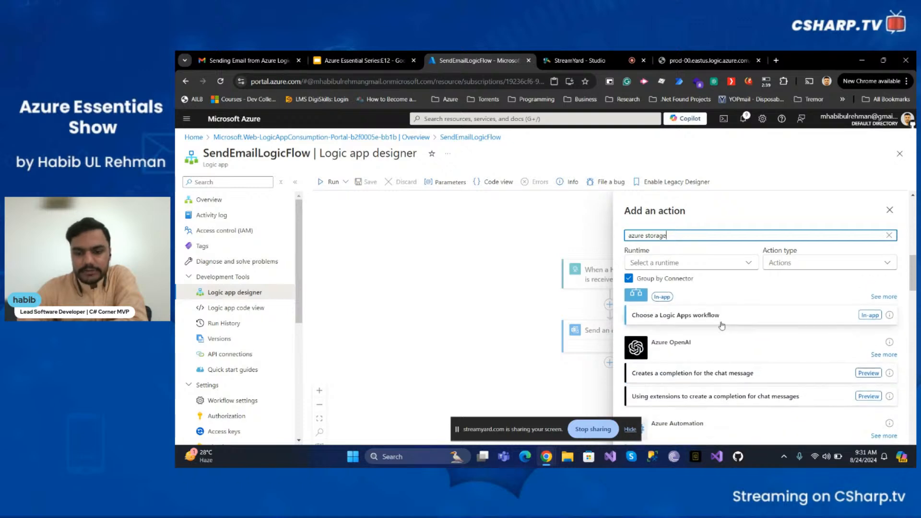
{"action": "scroll", "coordinate": [722, 326], "scroll_direction": "up", "scroll_amount": 1}
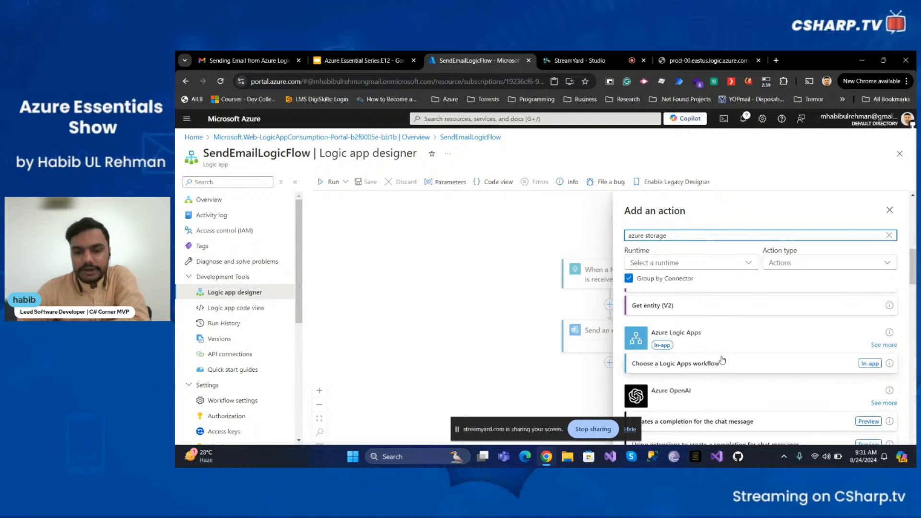
{"action": "scroll", "coordinate": [723, 360], "scroll_direction": "down", "scroll_amount": 2}
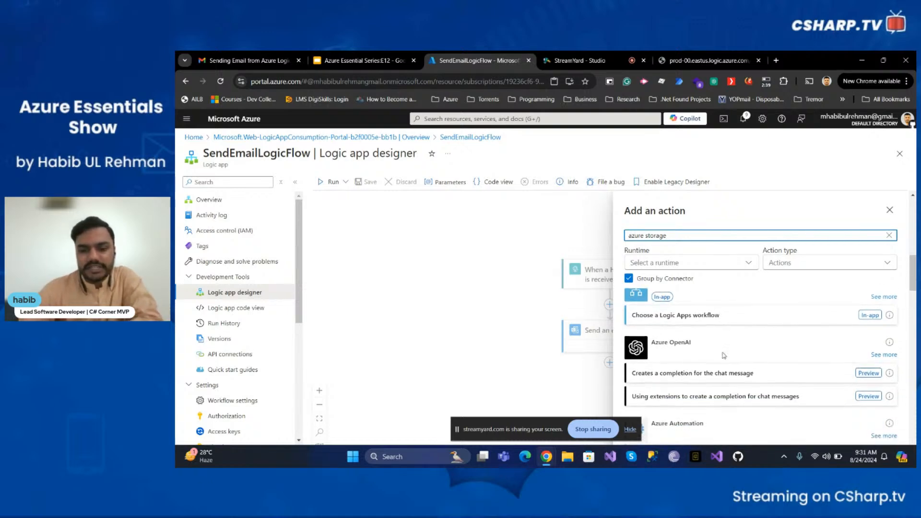
{"action": "scroll", "coordinate": [725, 354], "scroll_direction": "down", "scroll_amount": 1}
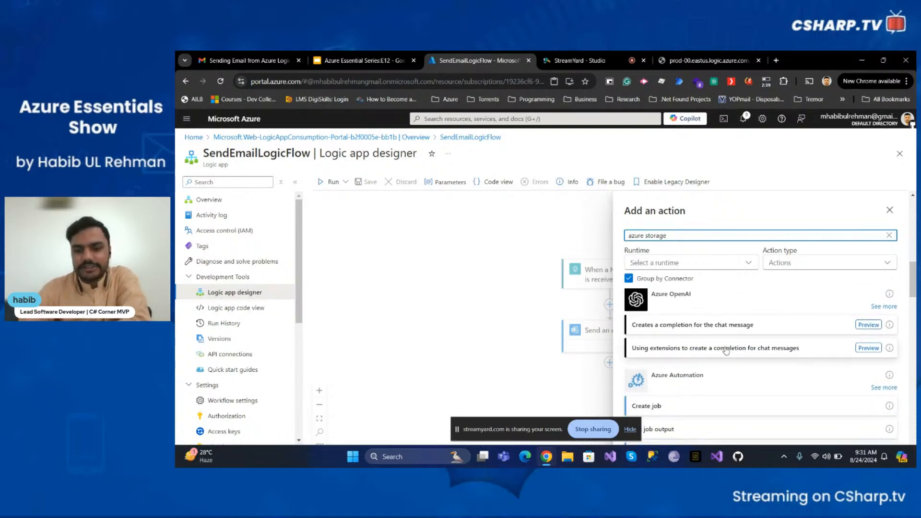
{"action": "scroll", "coordinate": [731, 343], "scroll_direction": "down", "scroll_amount": 2}
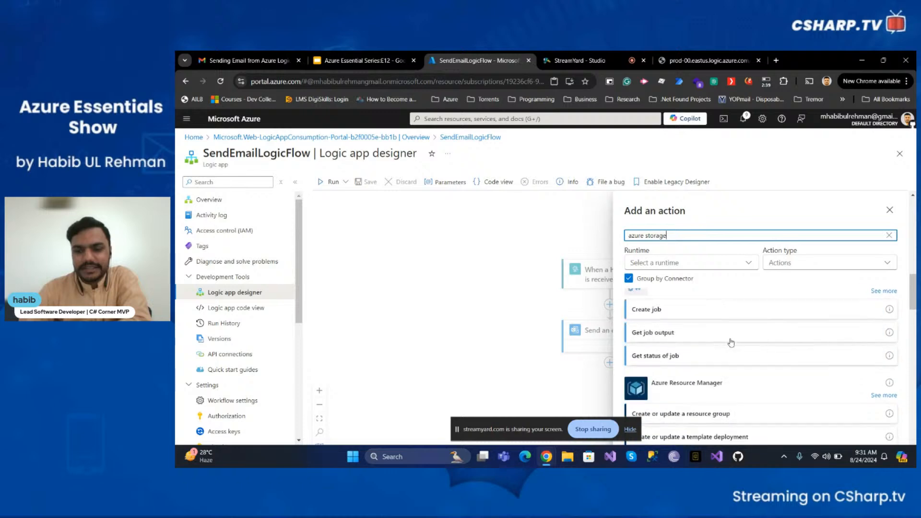
{"action": "scroll", "coordinate": [731, 342], "scroll_direction": "down", "scroll_amount": 10}
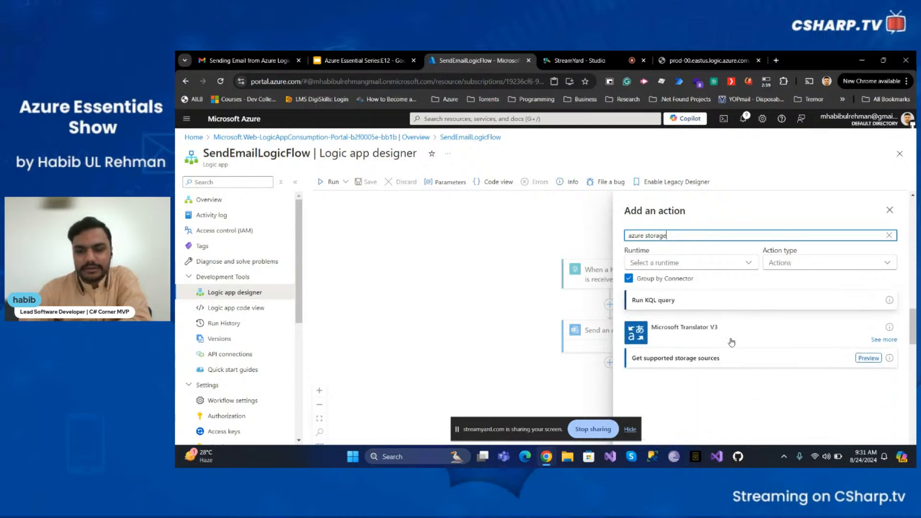
{"action": "scroll", "coordinate": [731, 342], "scroll_direction": "up", "scroll_amount": 10}
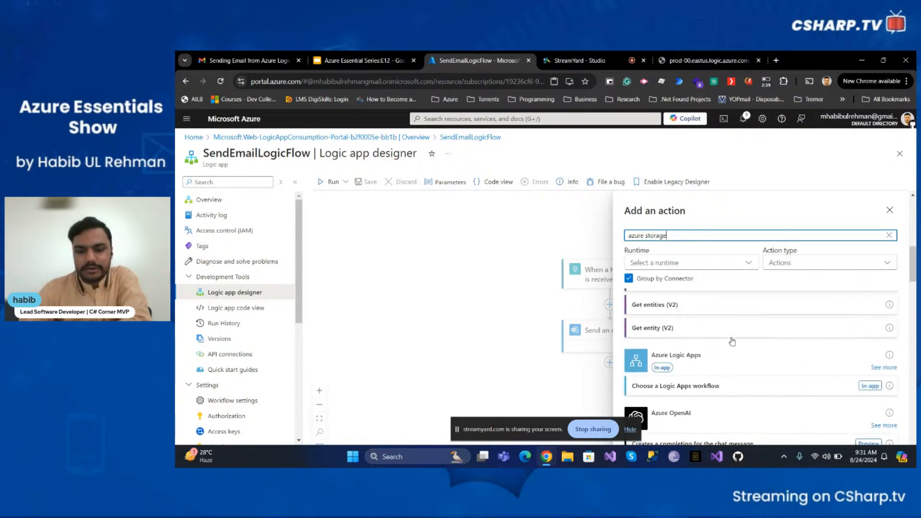
{"action": "scroll", "coordinate": [733, 341], "scroll_direction": "up", "scroll_amount": 3}
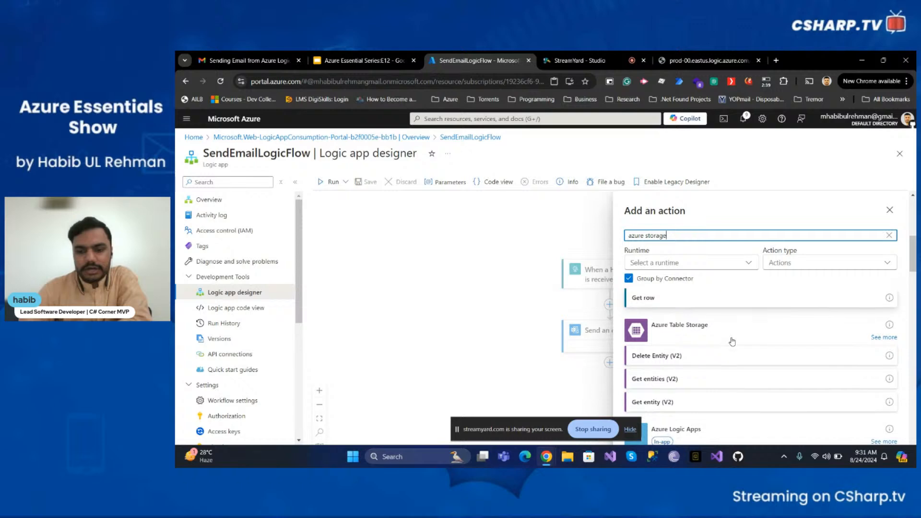
{"action": "scroll", "coordinate": [732, 341], "scroll_direction": "up", "scroll_amount": 5}
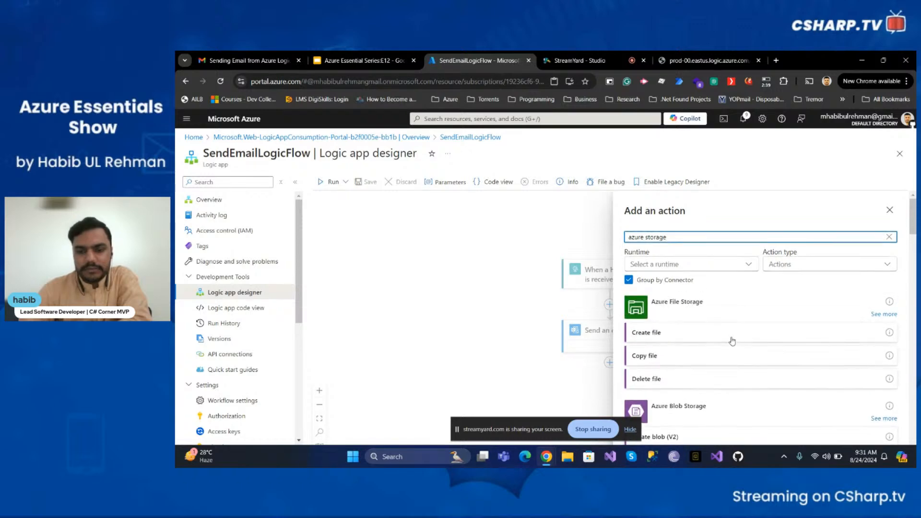
{"action": "scroll", "coordinate": [732, 341], "scroll_direction": "down", "scroll_amount": 3}
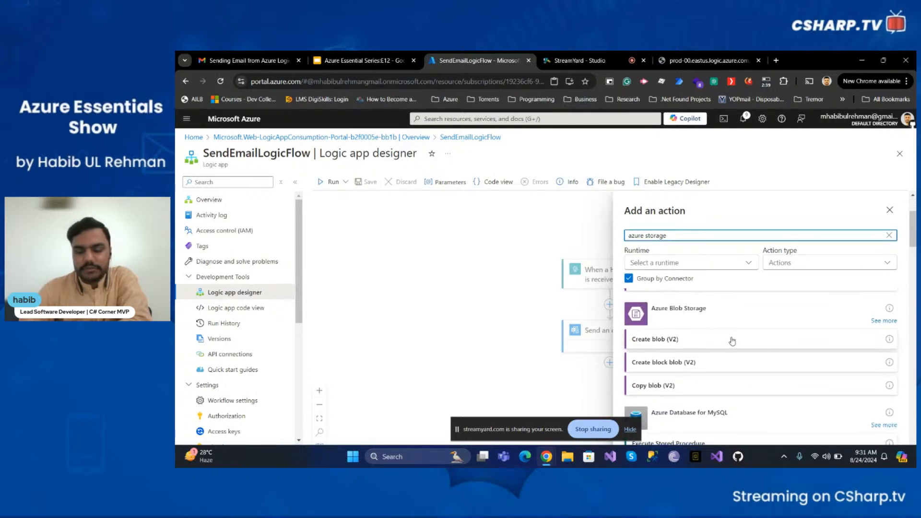
{"action": "scroll", "coordinate": [733, 341], "scroll_direction": "up", "scroll_amount": 3}
Clear the search and search 'outlook' to list the Outlook.com actions
{"action": "key", "text": "BackSpace"}
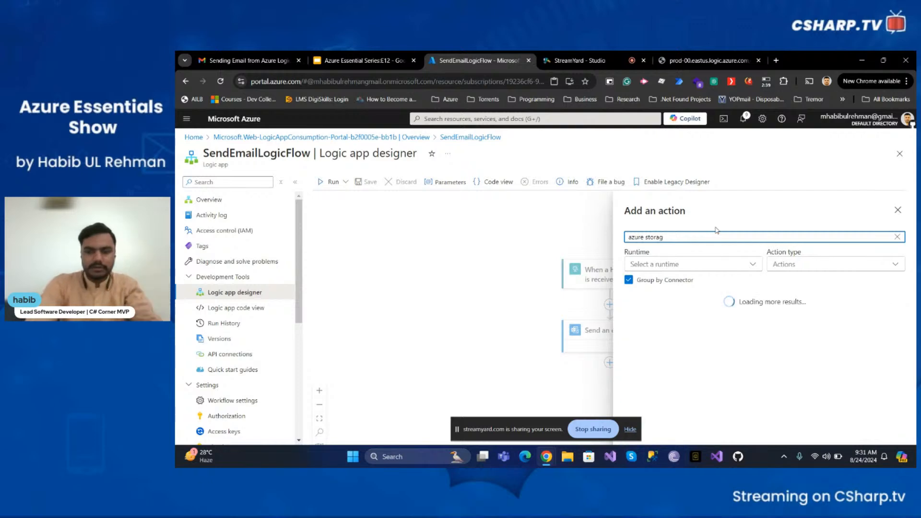
{"action": "key", "text": "ctrl+a"}
{"action": "key", "text": "BackSpace"}
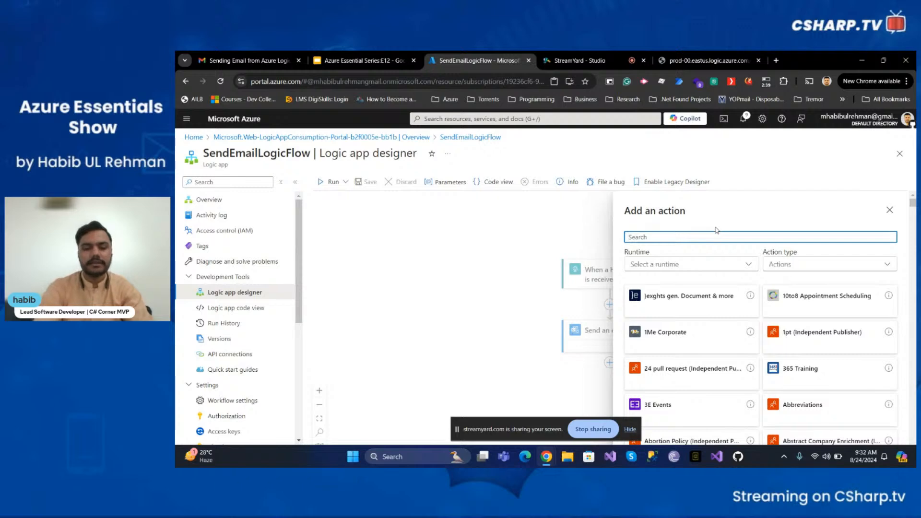
{"action": "type", "text": "outlook"}
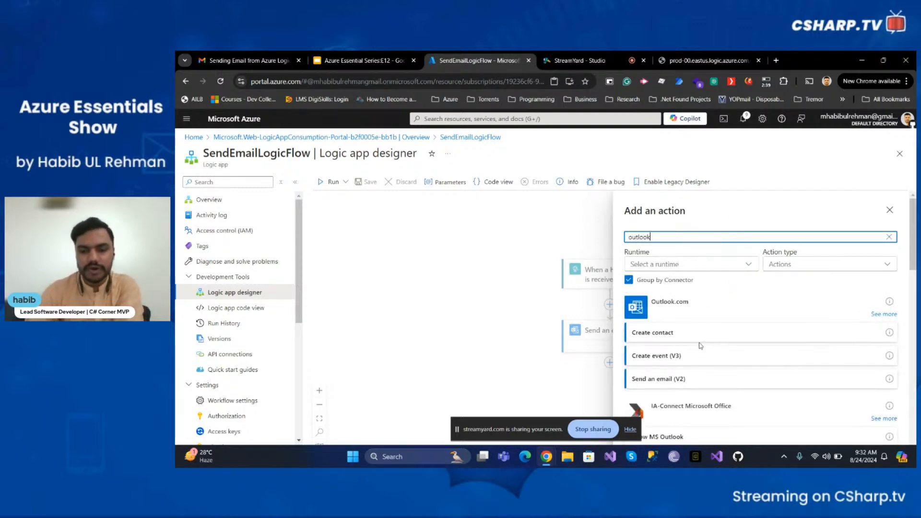
Add a parallel Create event (V3) action and select 'Calendar' as its Calendar Id
{"action": "left_click", "coordinate": [736, 359]}
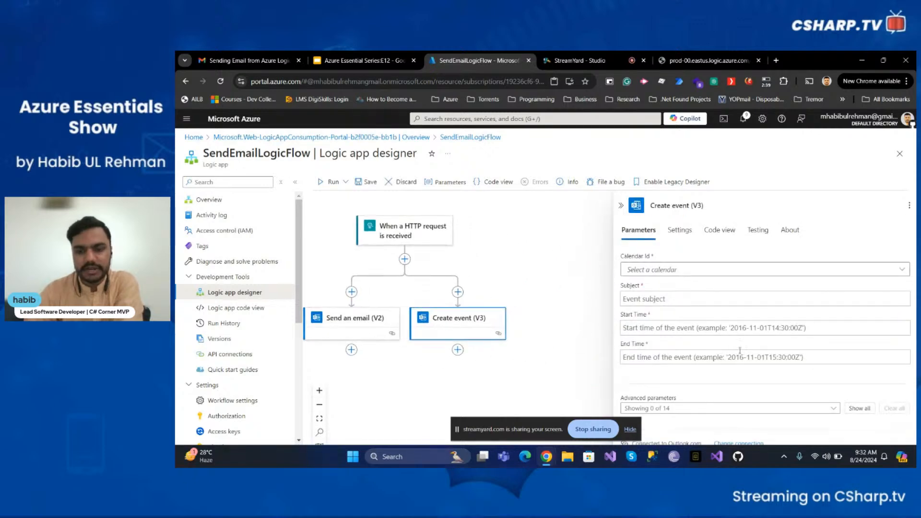
{"action": "left_click", "coordinate": [686, 269]}
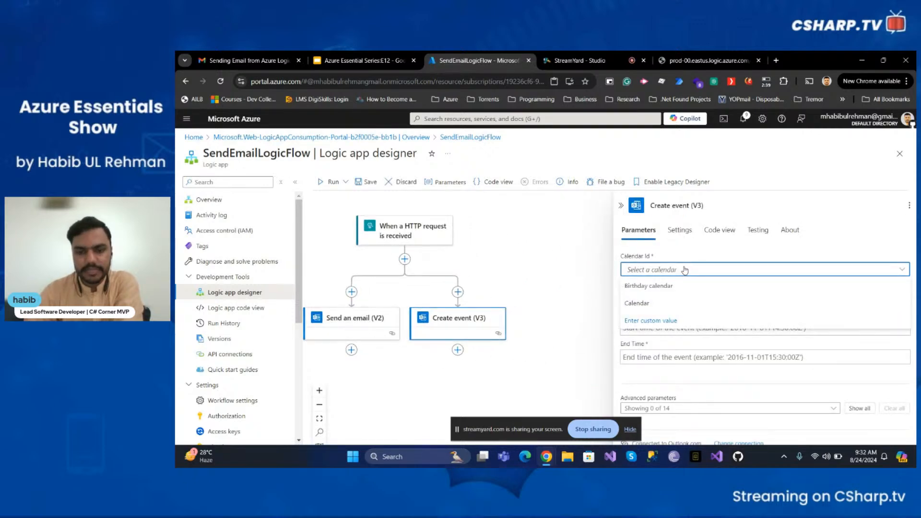
{"action": "left_click", "coordinate": [683, 247]}
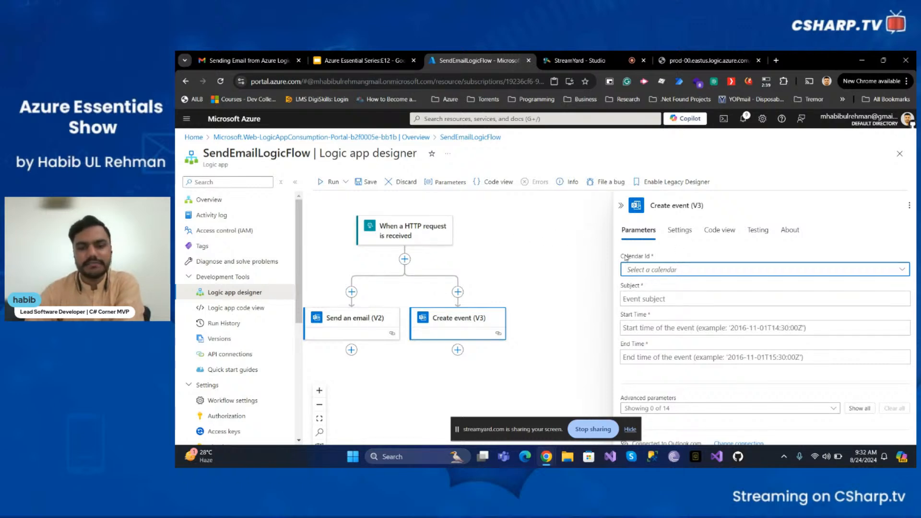
{"action": "left_click", "coordinate": [654, 271]}
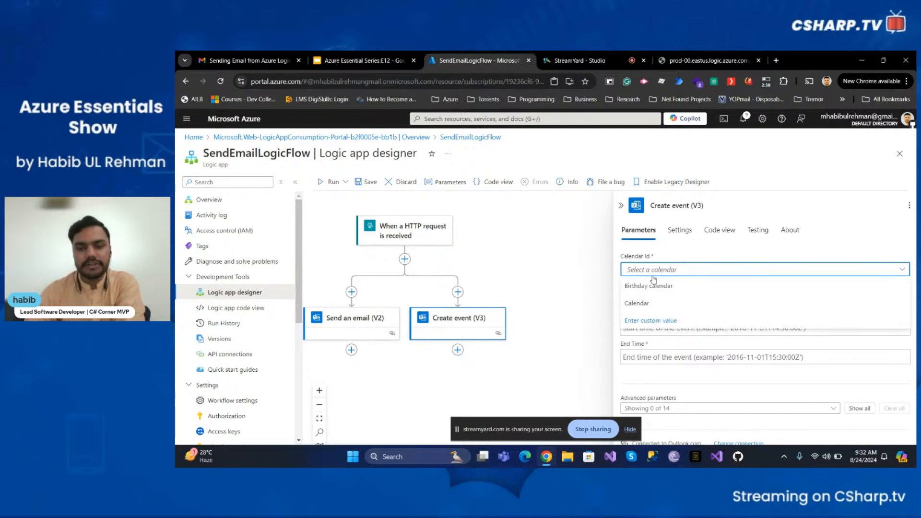
{"action": "left_click", "coordinate": [655, 300]}
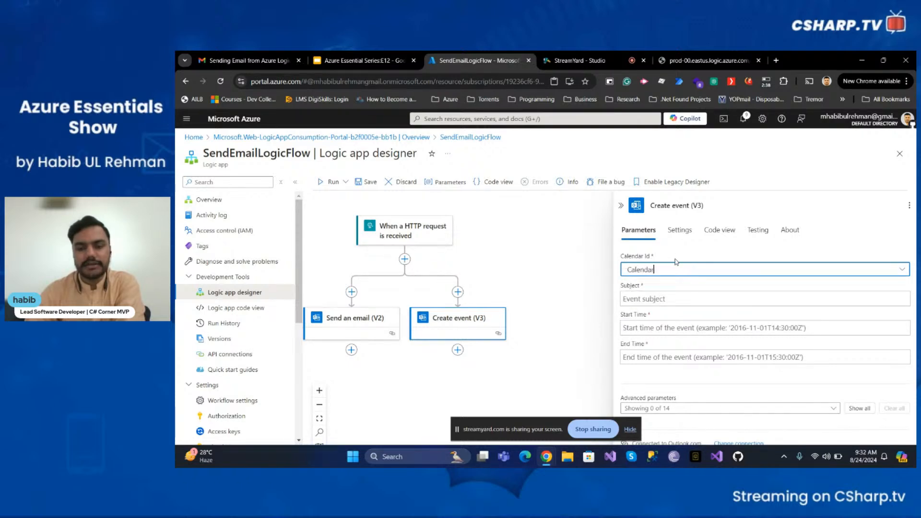
Enter 'Azure Essential Series Episode' as the event subject
{"action": "left_click", "coordinate": [661, 297]}
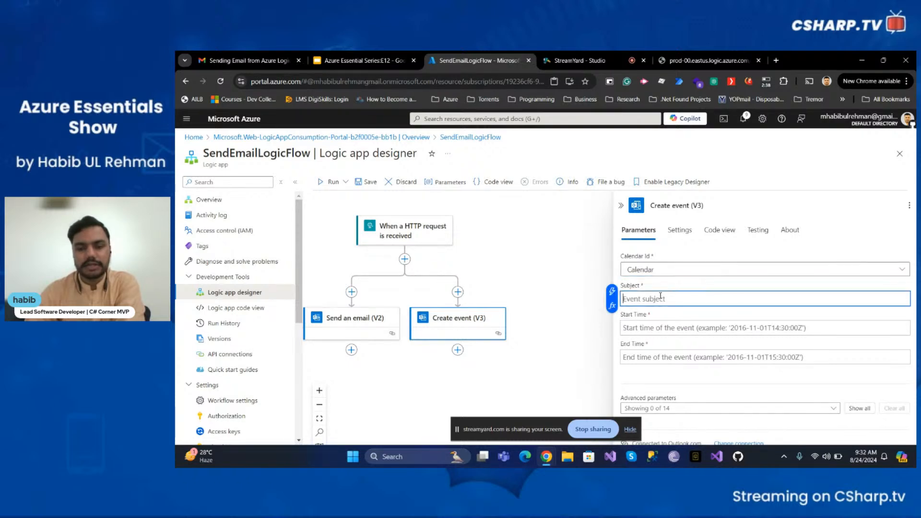
{"action": "left_click", "coordinate": [705, 330]}
{"action": "left_click", "coordinate": [697, 363]}
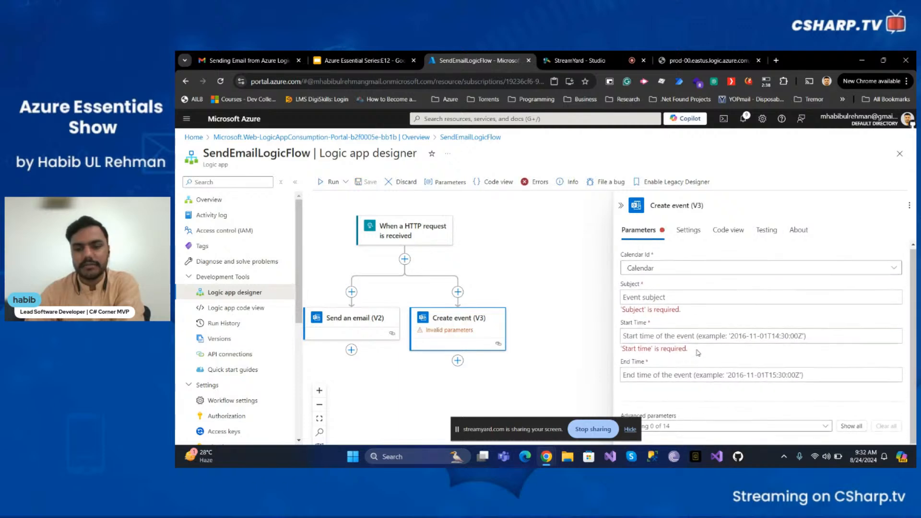
{"action": "left_click", "coordinate": [671, 298]}
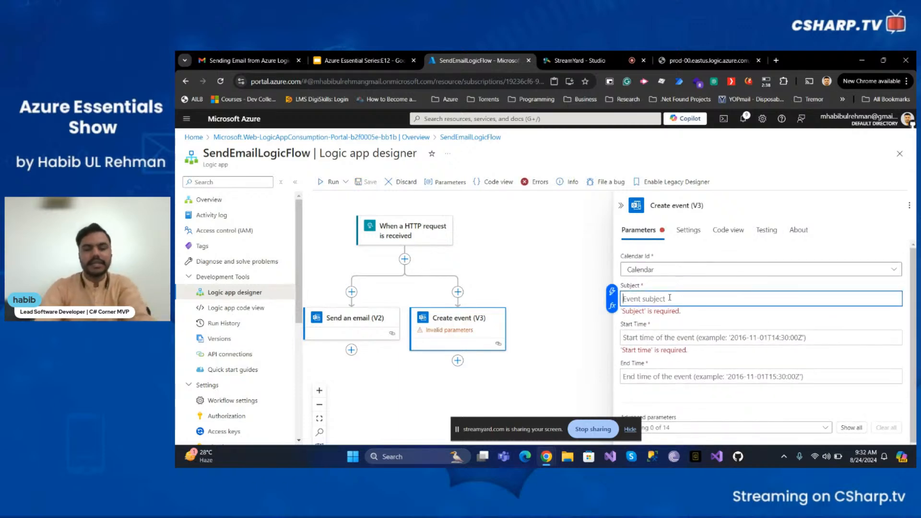
{"action": "type", "text": "Azure Ess"}
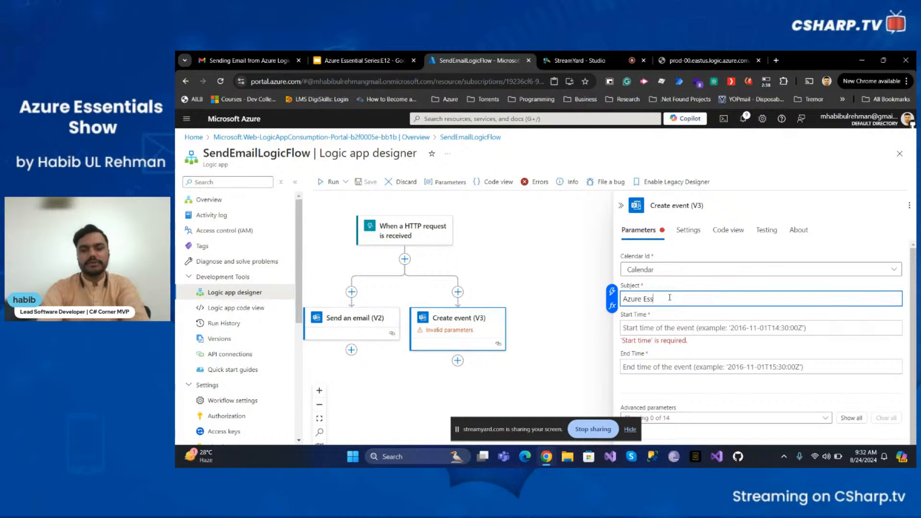
{"action": "type", "text": "ential Series E"}
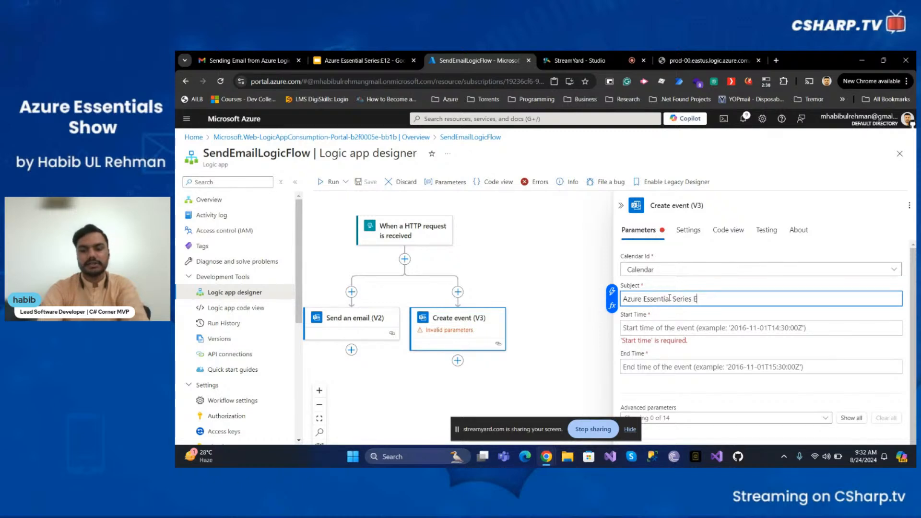
{"action": "type", "text": "pisode 12"}
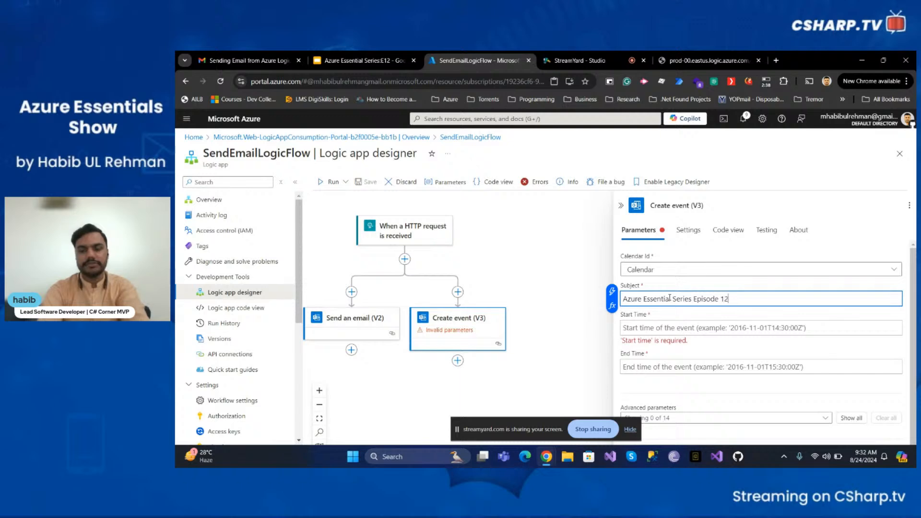
Try a utcNow expression for the event Start Time, then discard it
{"action": "right_click", "coordinate": [670, 298]}
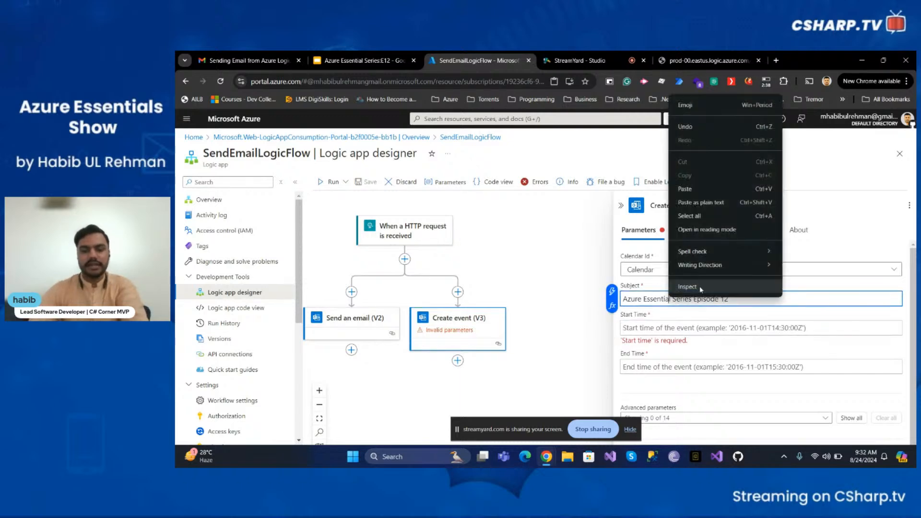
{"action": "left_click", "coordinate": [682, 326]}
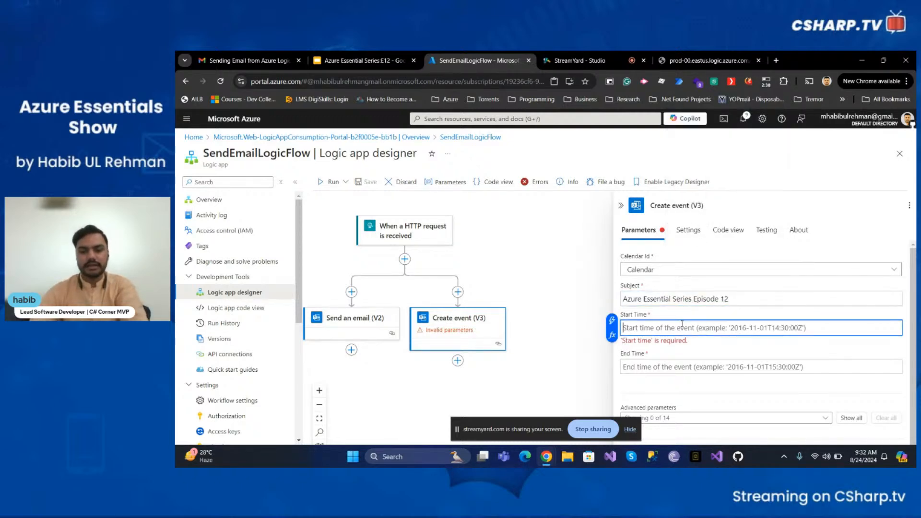
{"action": "left_click", "coordinate": [612, 335]}
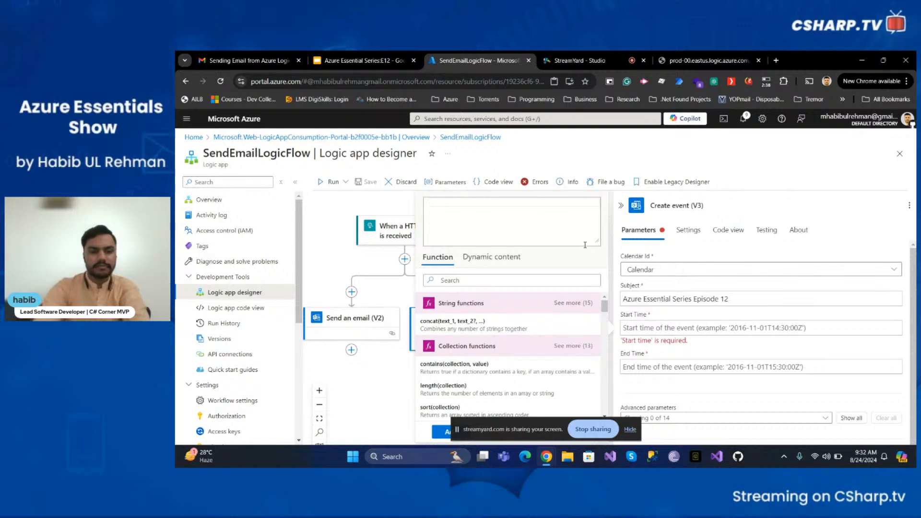
{"action": "type", "text": "get"}
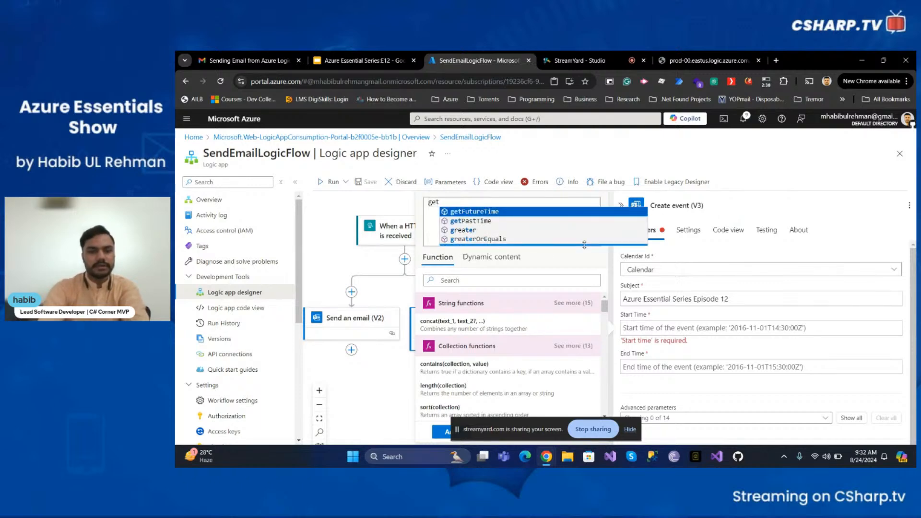
{"action": "type", "text": "ut"}
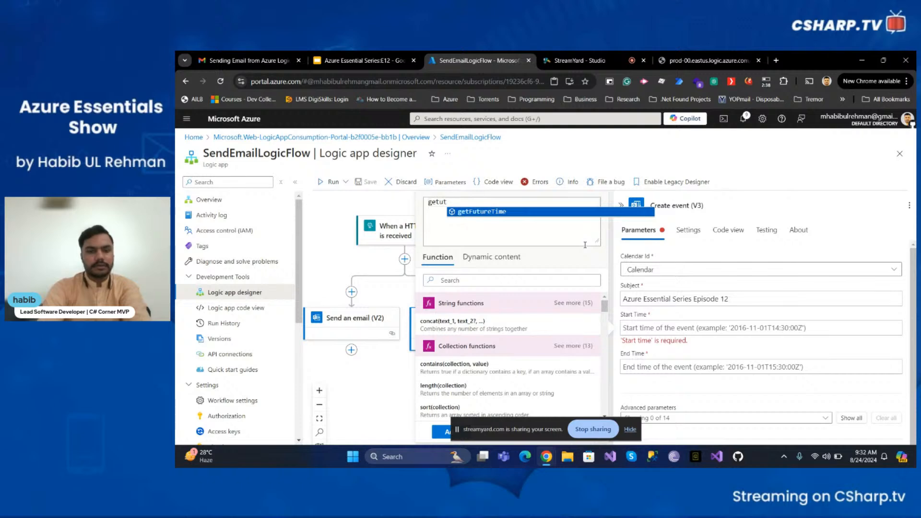
{"action": "key", "text": "BackSpace"}
{"action": "key", "text": "BackSpace"}
{"action": "key", "text": "BackSpace"}
{"action": "key", "text": "BackSpace"}
{"action": "key", "text": "BackSpace"}
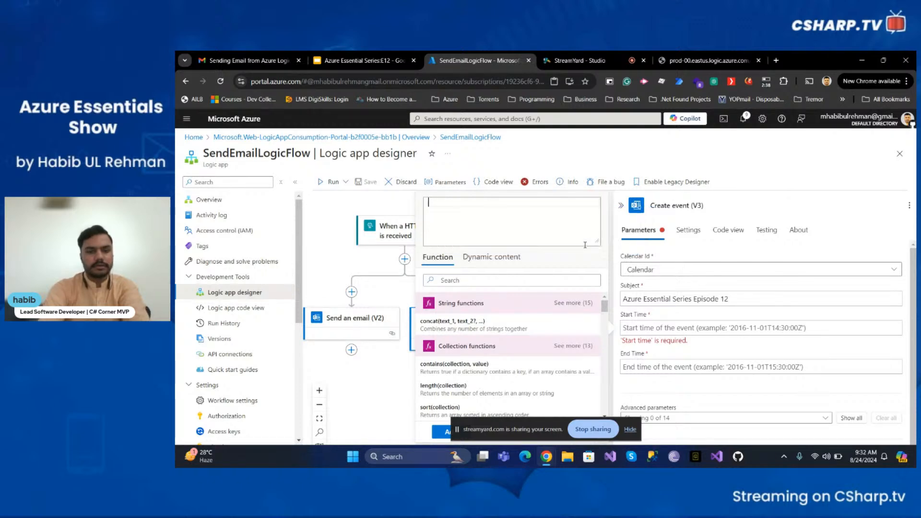
{"action": "type", "text": "utc"}
{"action": "key", "text": "Return"}
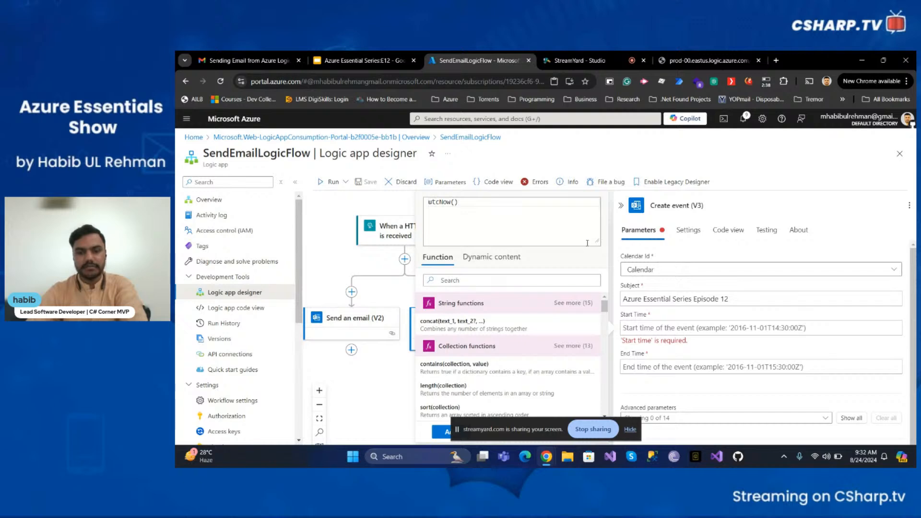
{"action": "scroll", "coordinate": [547, 370], "scroll_direction": "down", "scroll_amount": 10}
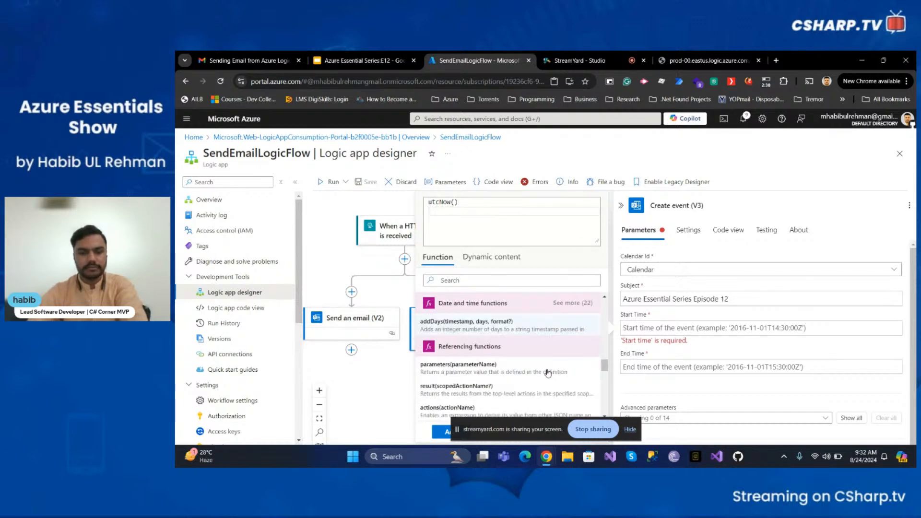
{"action": "left_click", "coordinate": [703, 358]}
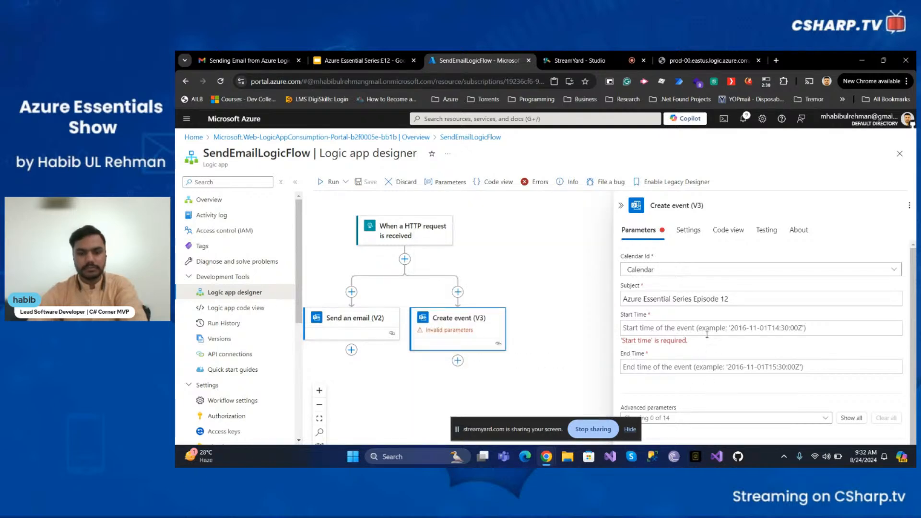
Enter utcNow again in the Start Time expression editor, then close the editor
{"action": "left_click", "coordinate": [706, 331]}
{"action": "left_click", "coordinate": [613, 336]}
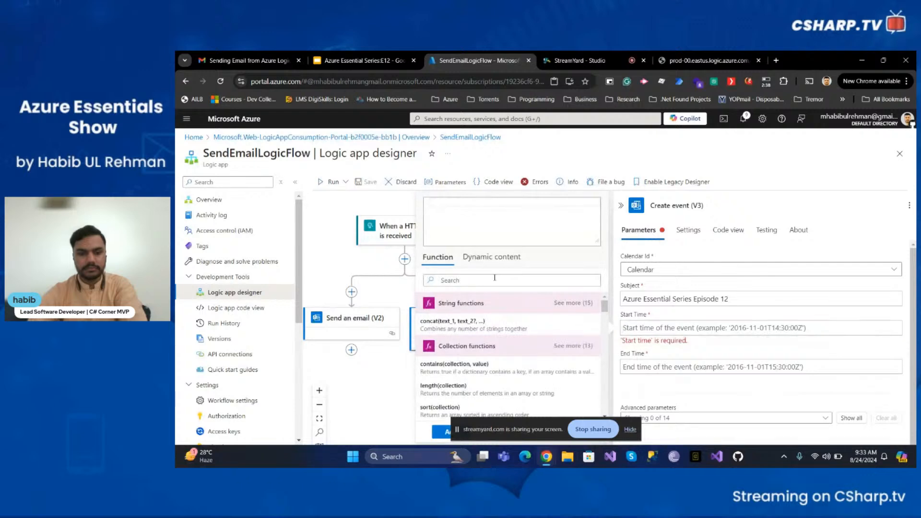
{"action": "left_click", "coordinate": [484, 258]}
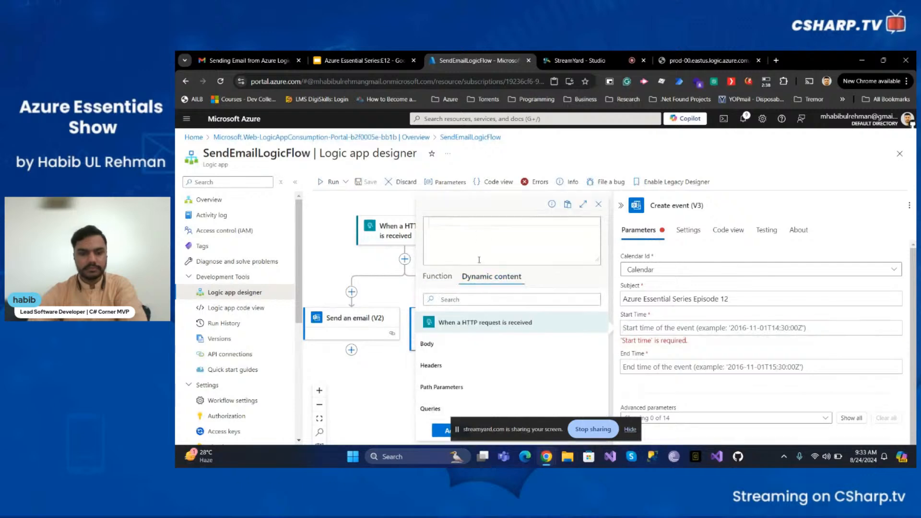
{"action": "left_click", "coordinate": [437, 277]}
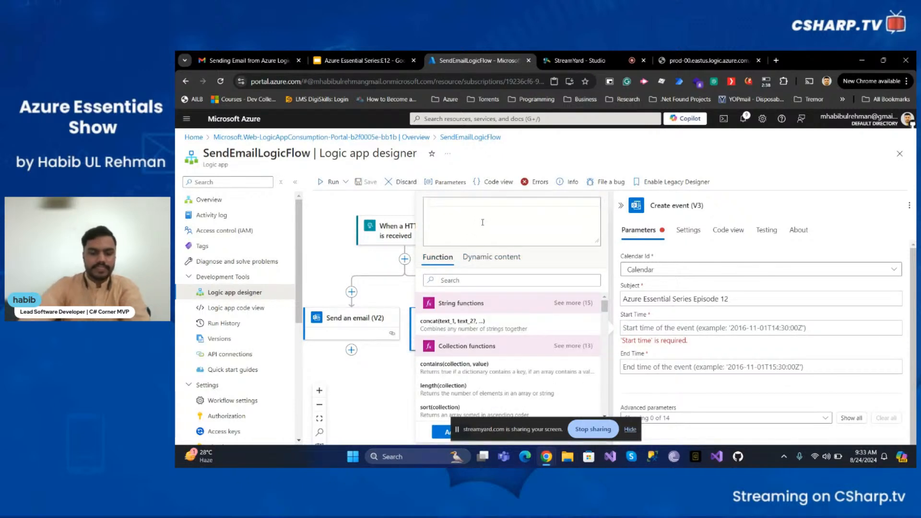
{"action": "type", "text": "uu"}
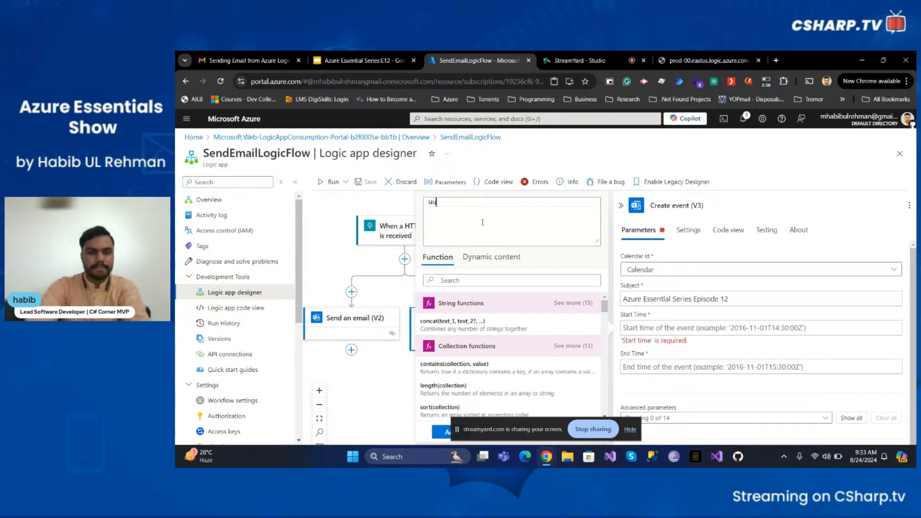
{"action": "key", "text": "BackSpace"}
{"action": "type", "text": "tc"}
{"action": "key", "text": "Return"}
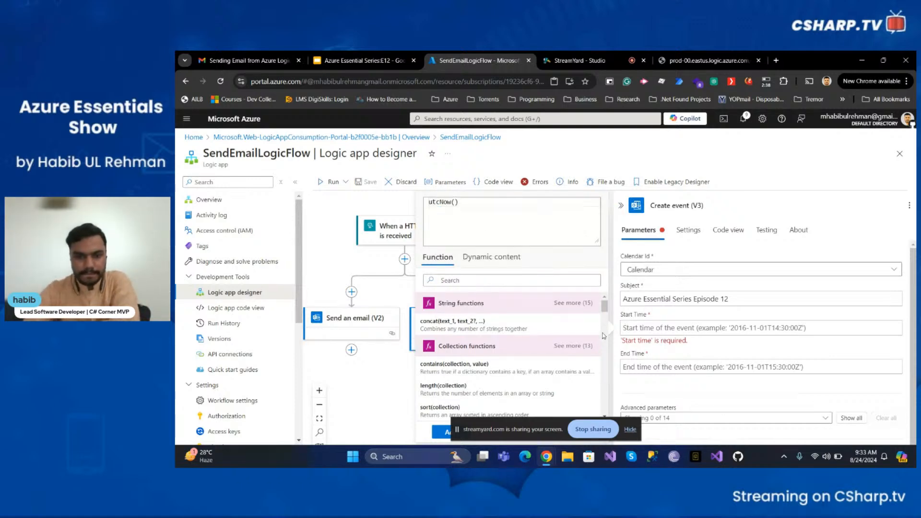
{"action": "left_click", "coordinate": [728, 329]}
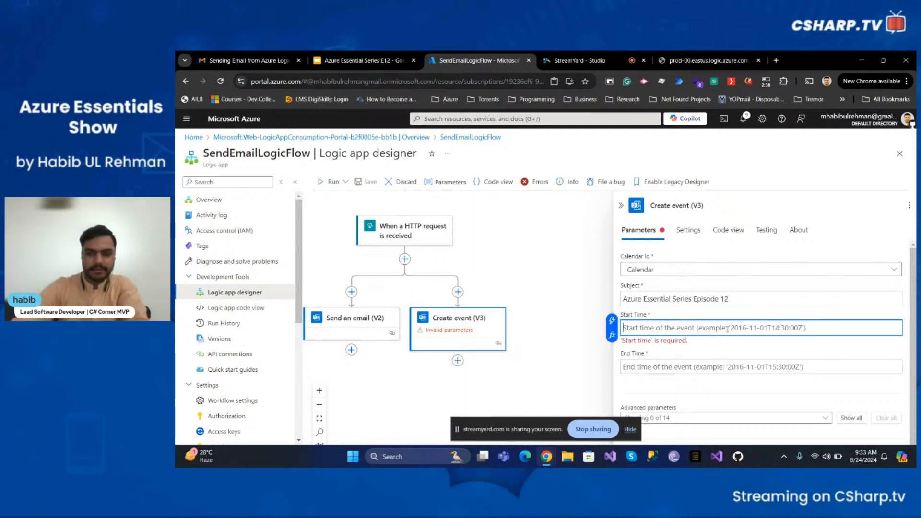
Insert the utcNow() expression into the Create event Start Time field
{"action": "left_click", "coordinate": [613, 320]}
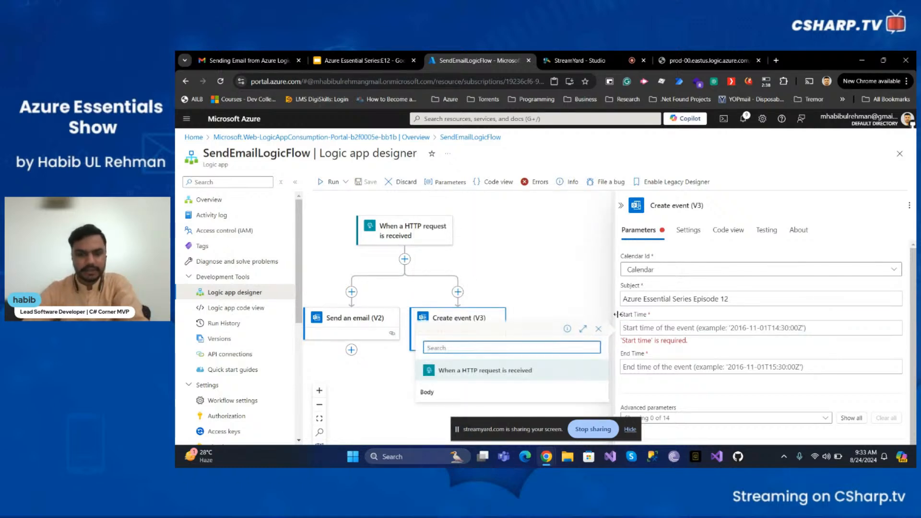
{"action": "left_click", "coordinate": [684, 327]}
{"action": "type", "text": "utc("}
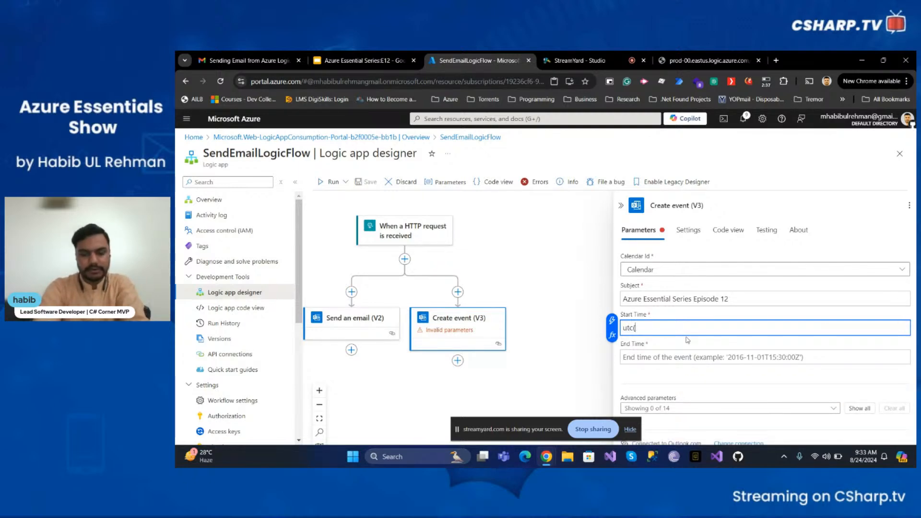
{"action": "key", "text": "BackSpace"}
{"action": "key", "text": "BackSpace"}
{"action": "key", "text": "BackSpace"}
{"action": "key", "text": "BackSpace"}
{"action": "key", "text": "BackSpace"}
{"action": "key", "text": "BackSpace"}
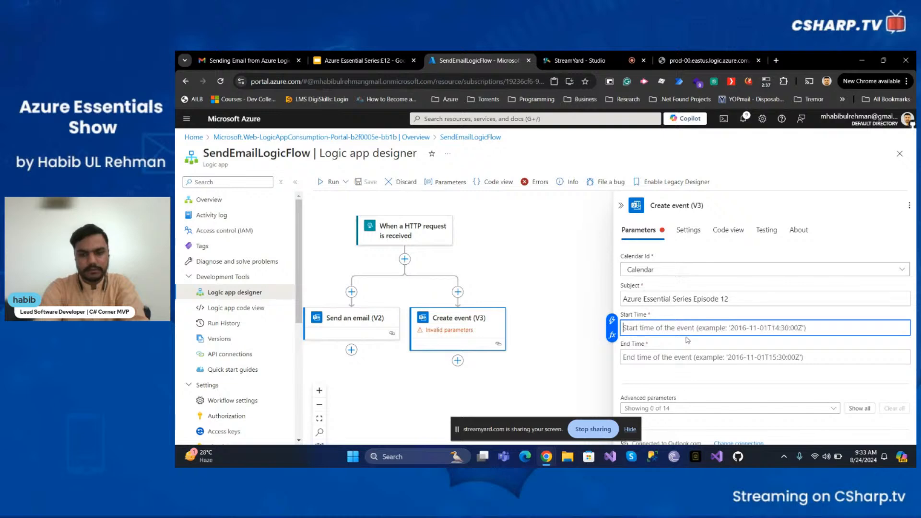
{"action": "left_click", "coordinate": [612, 335]}
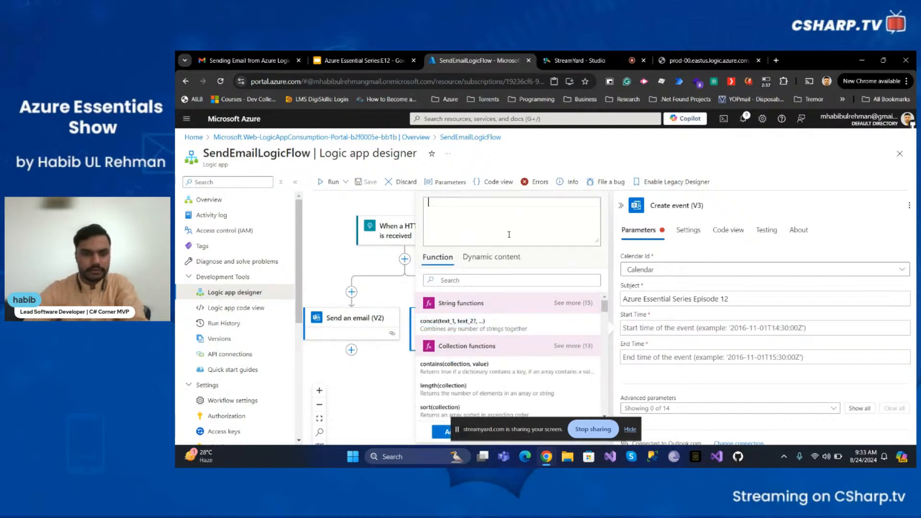
{"action": "left_click", "coordinate": [498, 259]}
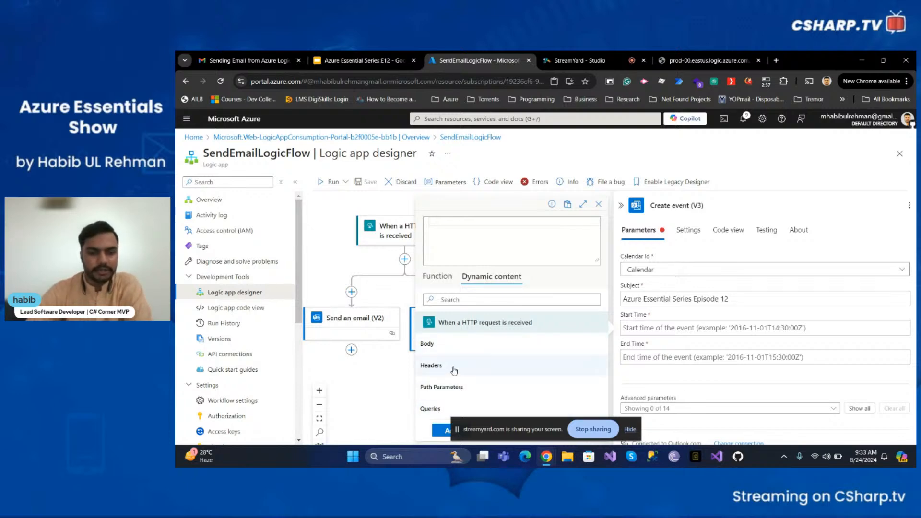
{"action": "left_click", "coordinate": [455, 281]}
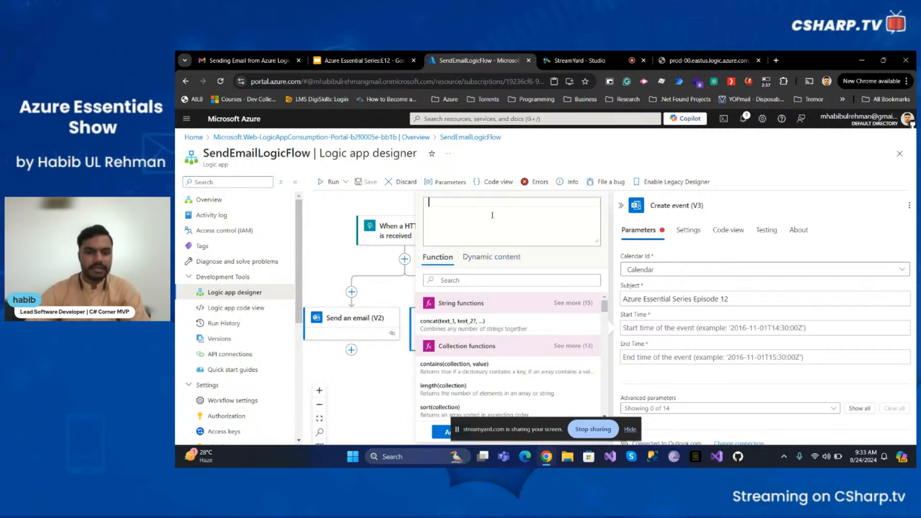
{"action": "type", "text": "ut"}
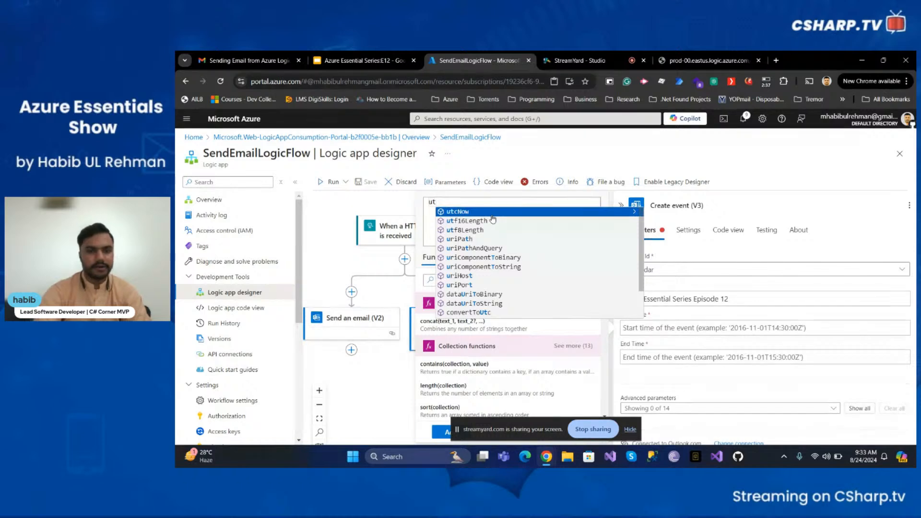
{"action": "key", "text": "Return"}
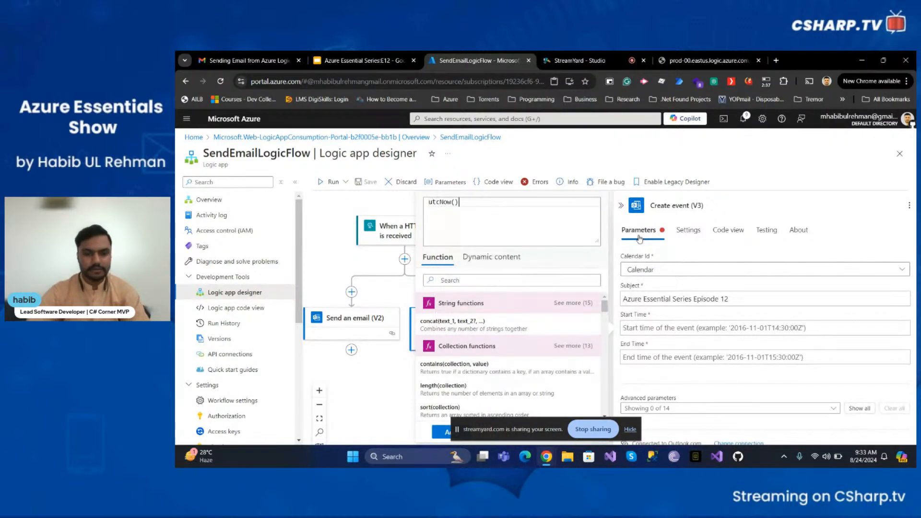
{"action": "left_click", "coordinate": [630, 429]}
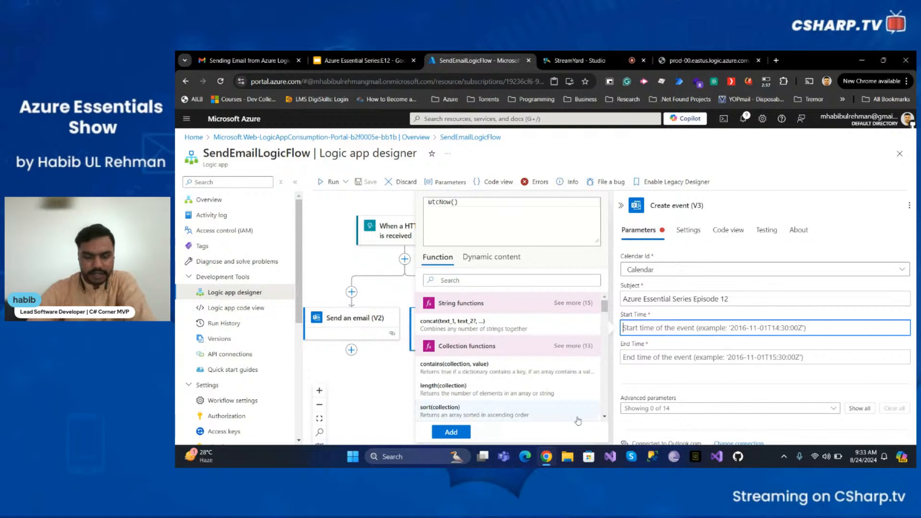
{"action": "left_click", "coordinate": [447, 431]}
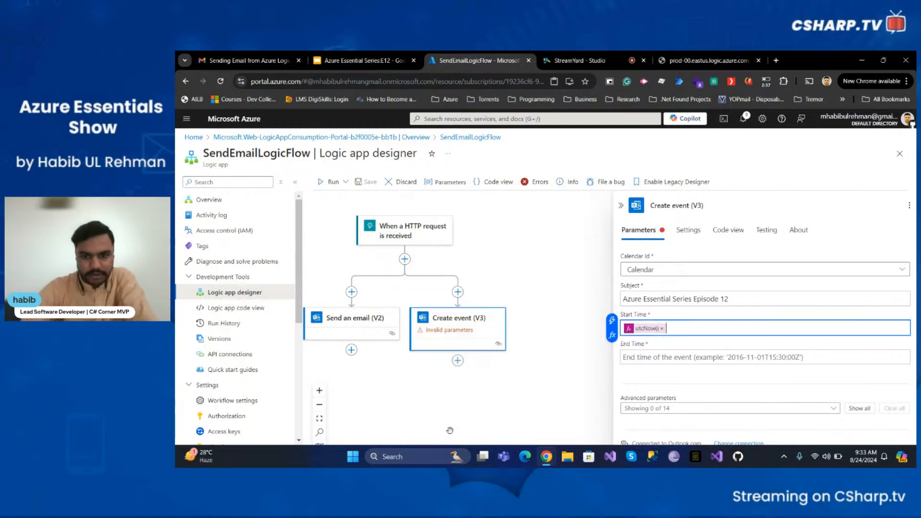
Set the event End Time to a utcNow().addHours expression and recheck Start Time
{"action": "left_click", "coordinate": [714, 358]}
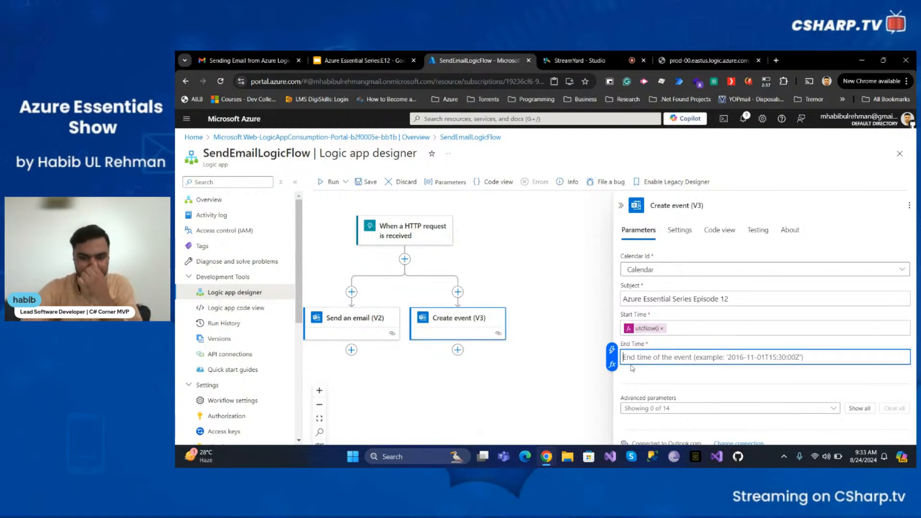
{"action": "left_click", "coordinate": [612, 365]}
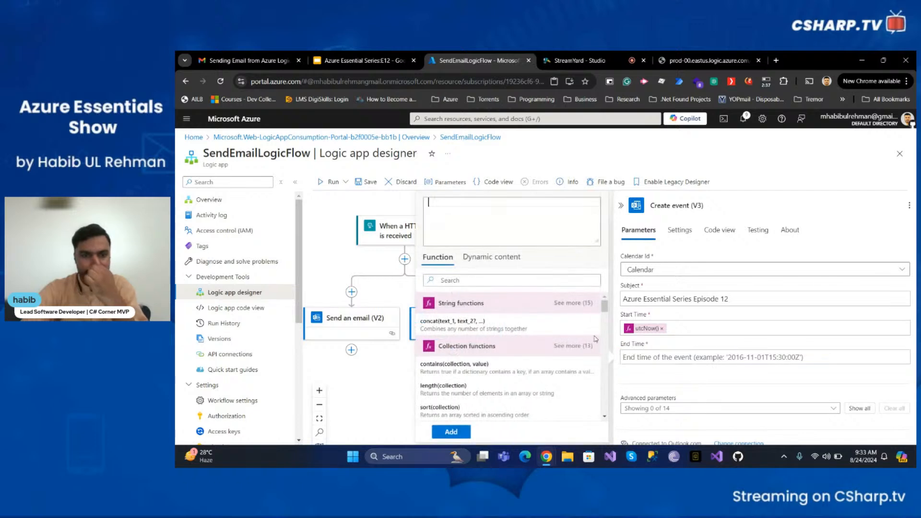
{"action": "type", "text": "utc"}
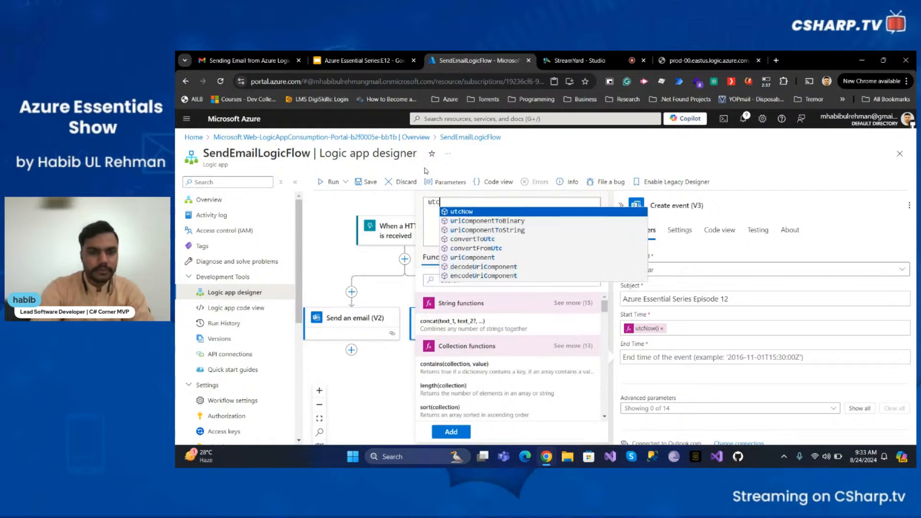
{"action": "type", "text": "Now().add"}
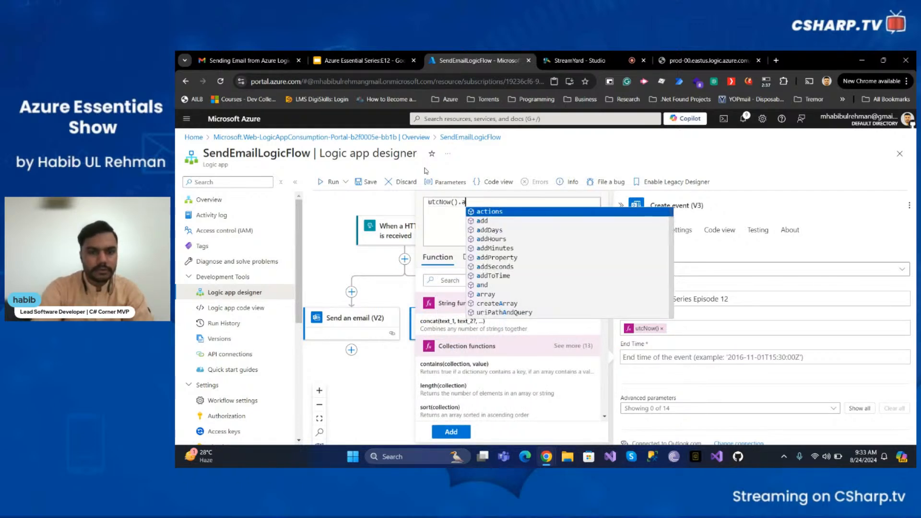
{"action": "key", "text": "Down"}
{"action": "key", "text": "Down"}
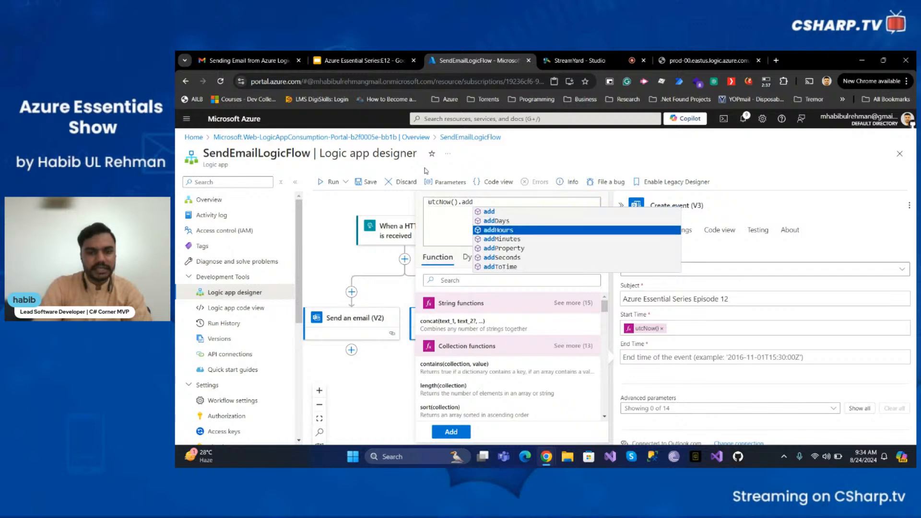
{"action": "key", "text": "Return"}
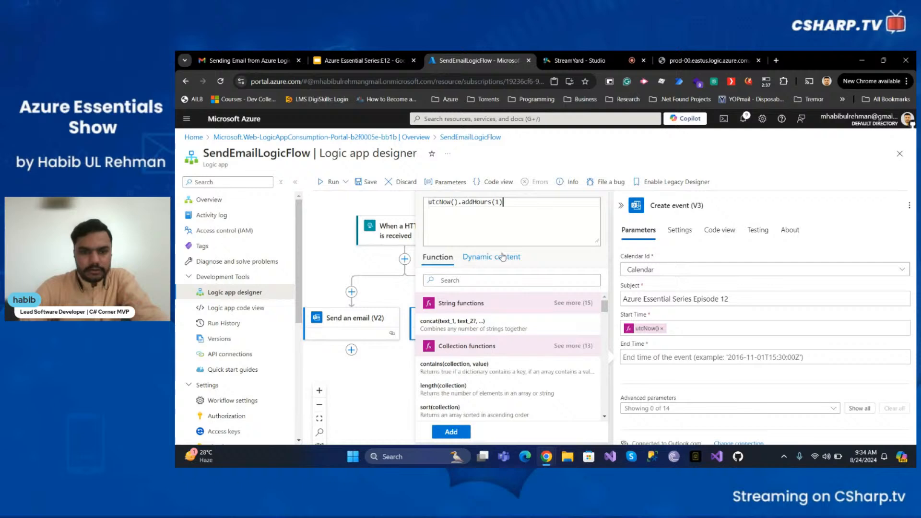
{"action": "left_click", "coordinate": [451, 431]}
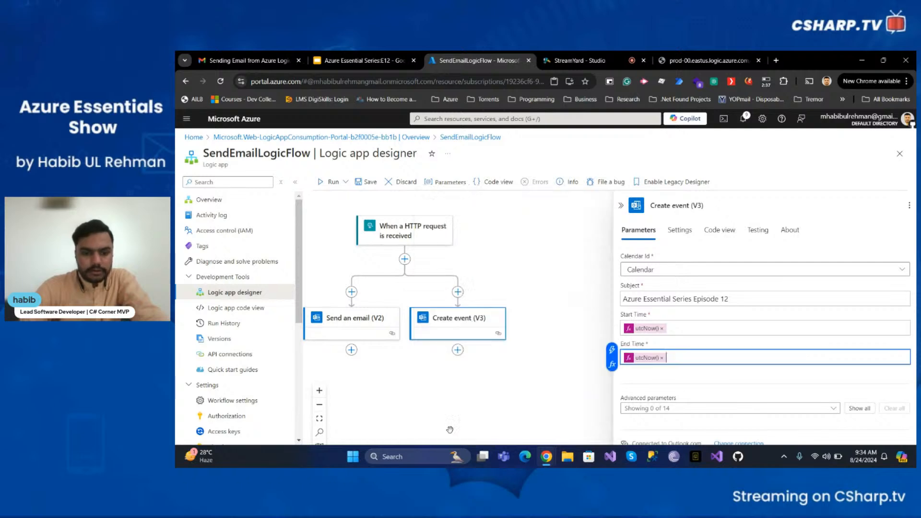
{"action": "left_click", "coordinate": [736, 295]}
{"action": "left_click", "coordinate": [702, 329]}
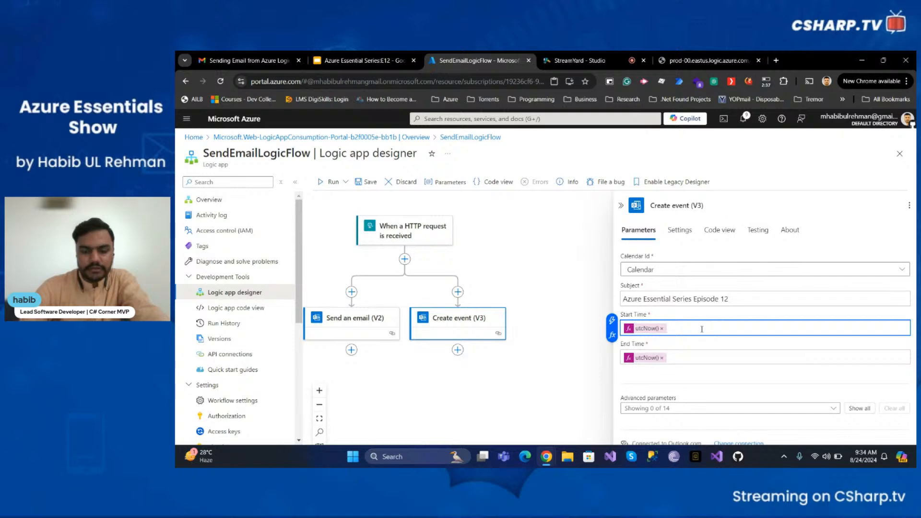
{"action": "left_click", "coordinate": [688, 359]}
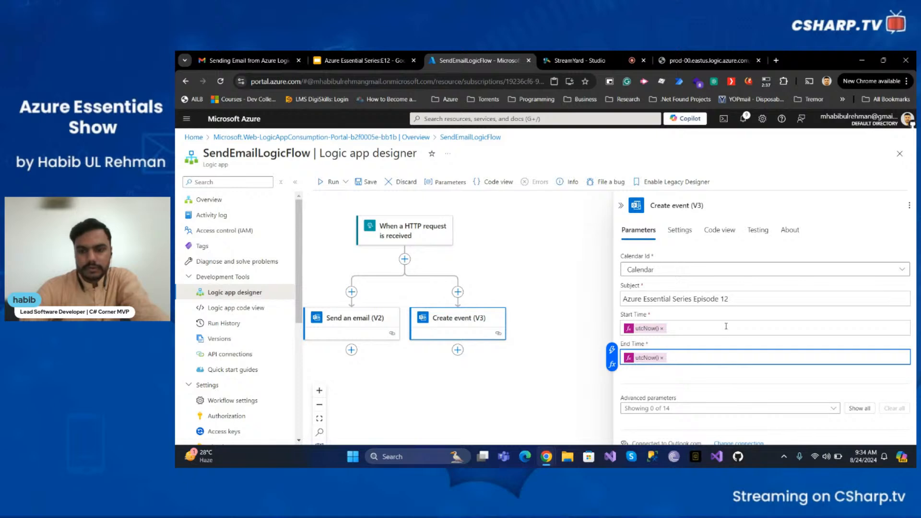
Check the event's Settings, return to Parameters, and save the SendEmailLogicFlow workflow
{"action": "left_click", "coordinate": [685, 232]}
{"action": "scroll", "coordinate": [674, 251], "scroll_direction": "down", "scroll_amount": 5}
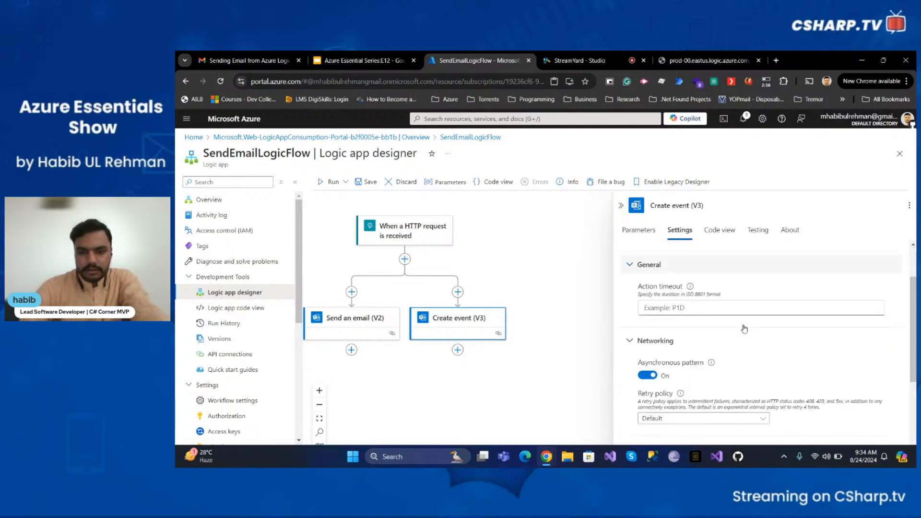
{"action": "scroll", "coordinate": [674, 252], "scroll_direction": "up", "scroll_amount": 5}
{"action": "left_click", "coordinate": [648, 232]}
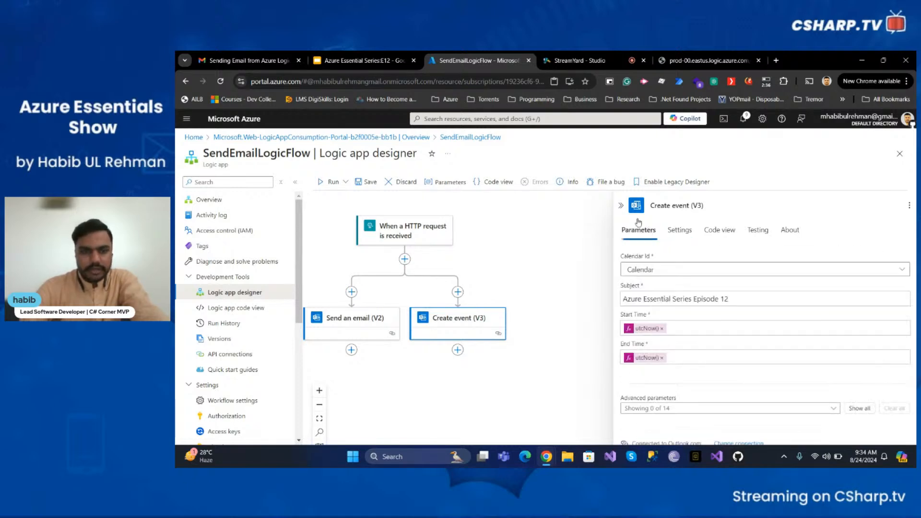
{"action": "left_click", "coordinate": [367, 185]}
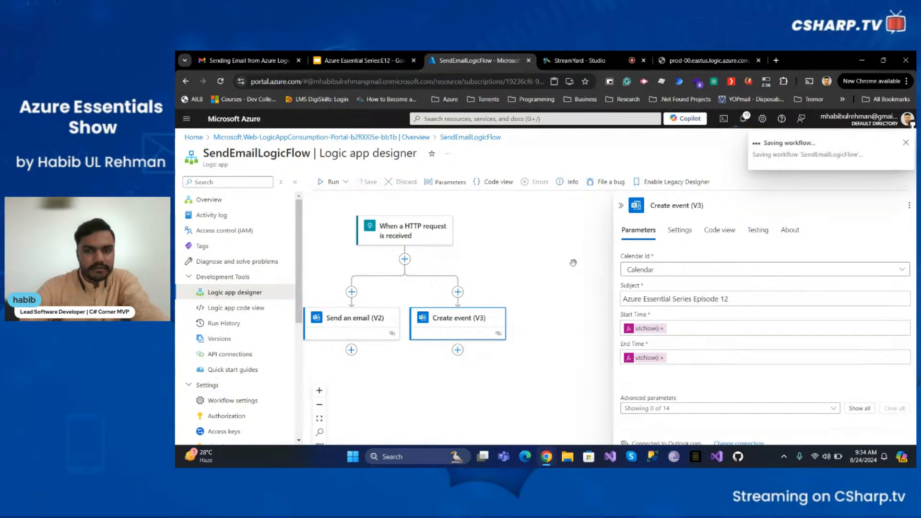
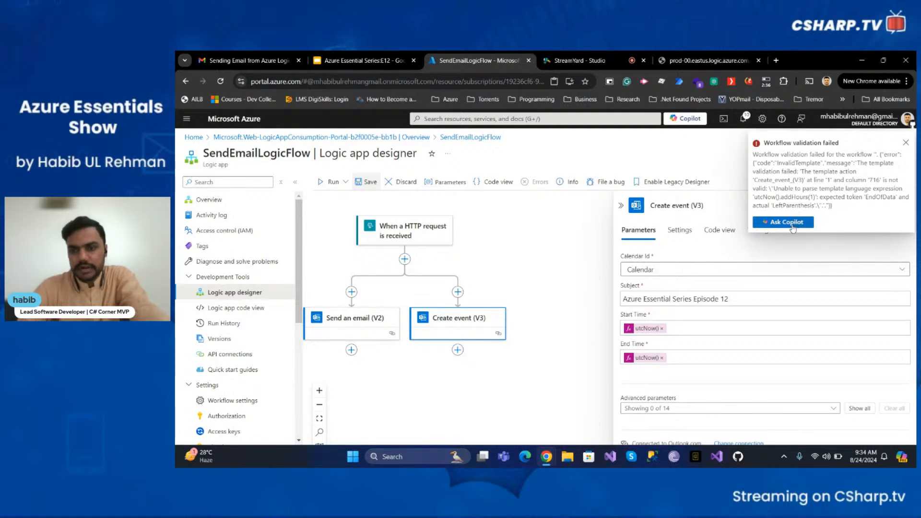
Rebuild the End Time as a utcNow().addHours expression and retry saving the workflow
{"action": "left_click", "coordinate": [905, 143]}
{"action": "left_click", "coordinate": [671, 358]}
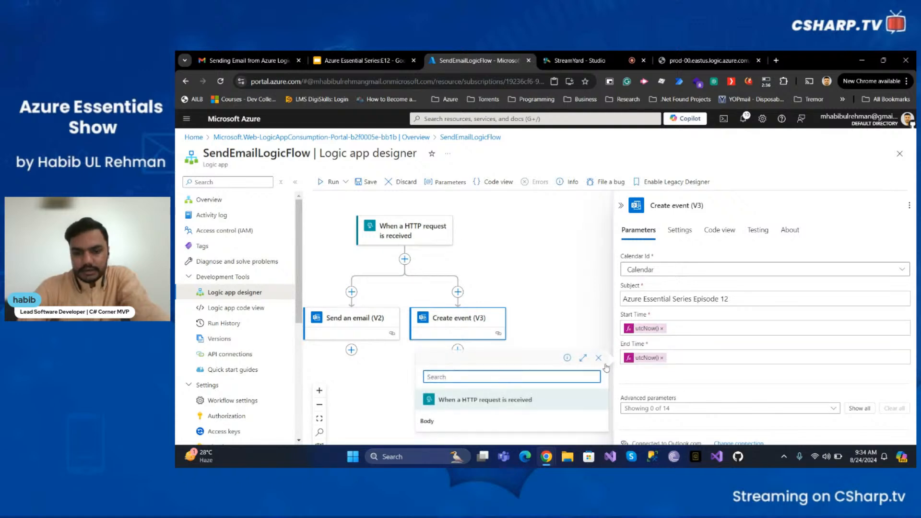
{"action": "left_click", "coordinate": [613, 365]}
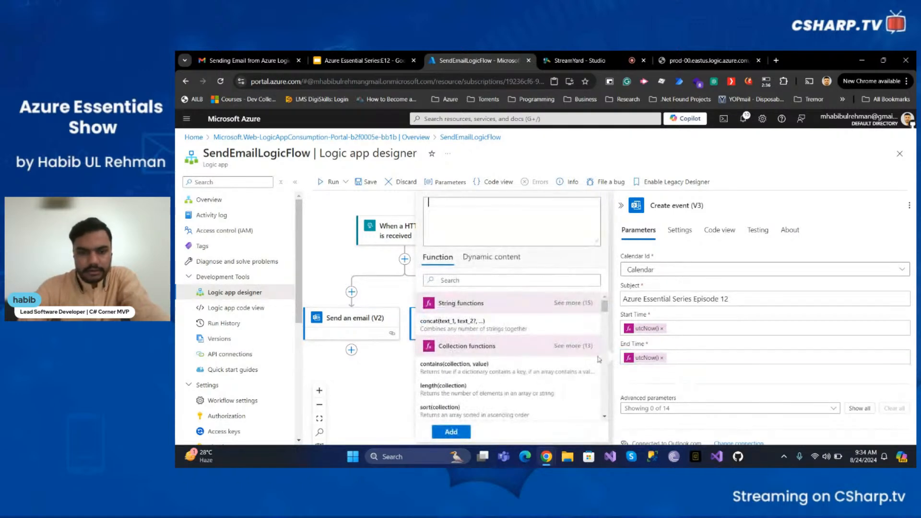
{"action": "left_click", "coordinate": [513, 230]}
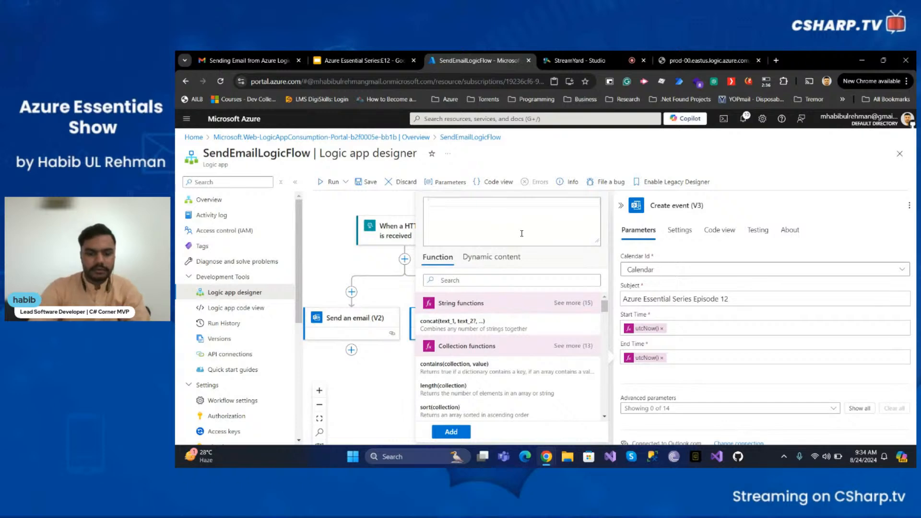
{"action": "type", "text": "utcno"}
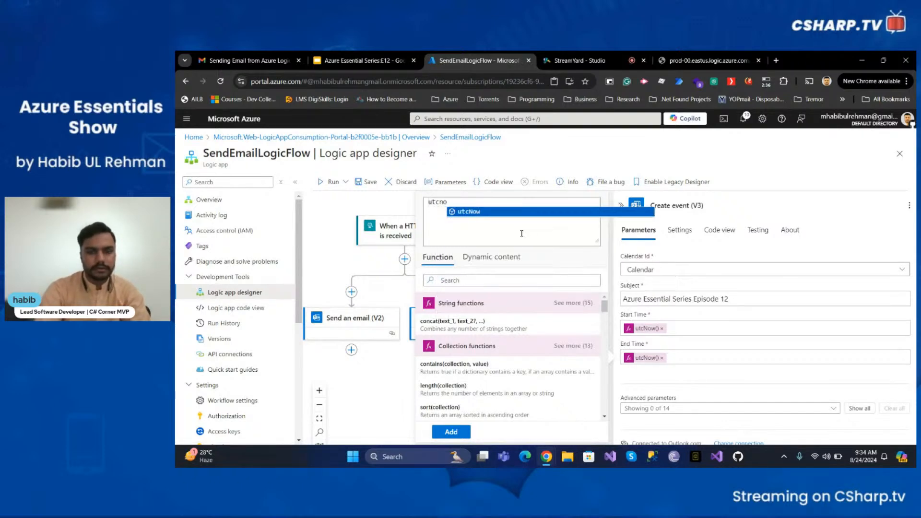
{"action": "key", "text": "Return"}
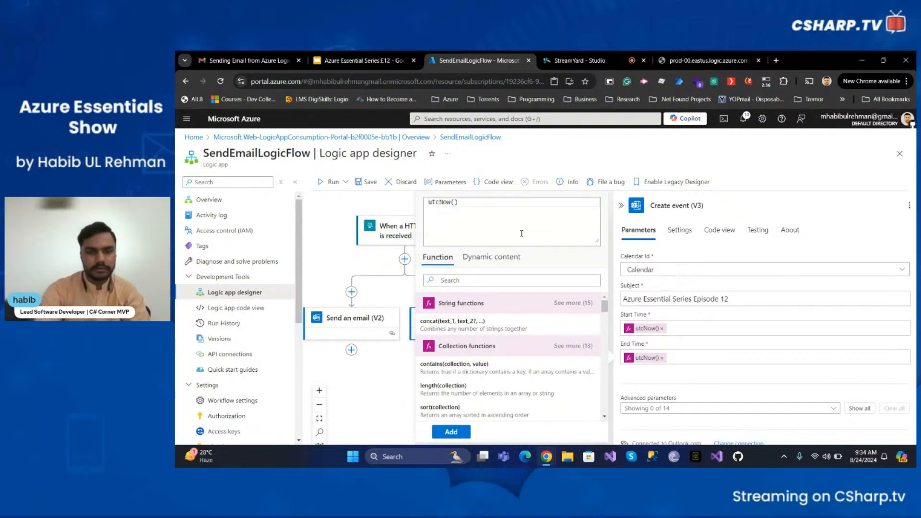
{"action": "type", "text": ".addho"}
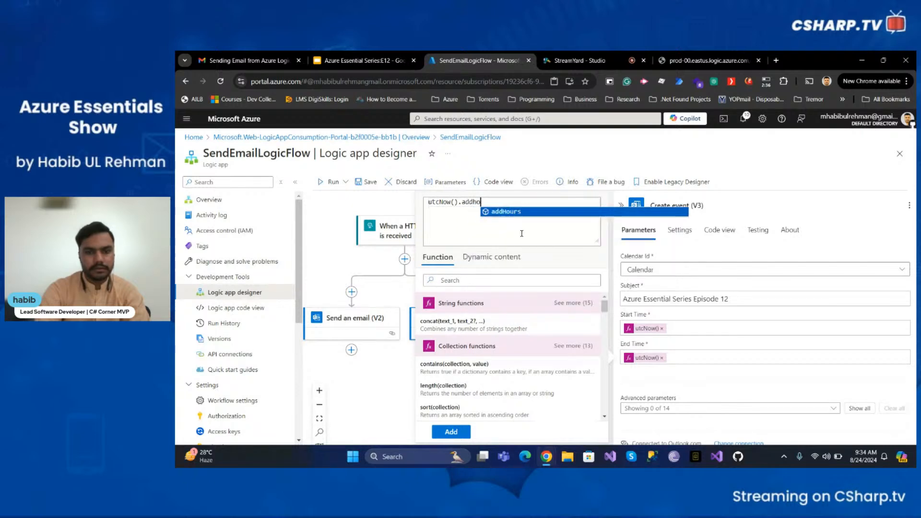
{"action": "key", "text": "Return"}
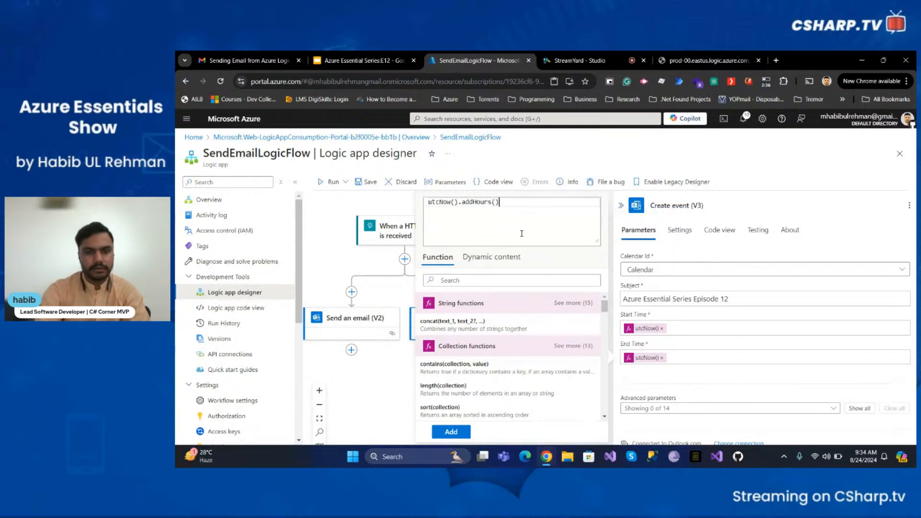
{"action": "left_click", "coordinate": [452, 431]}
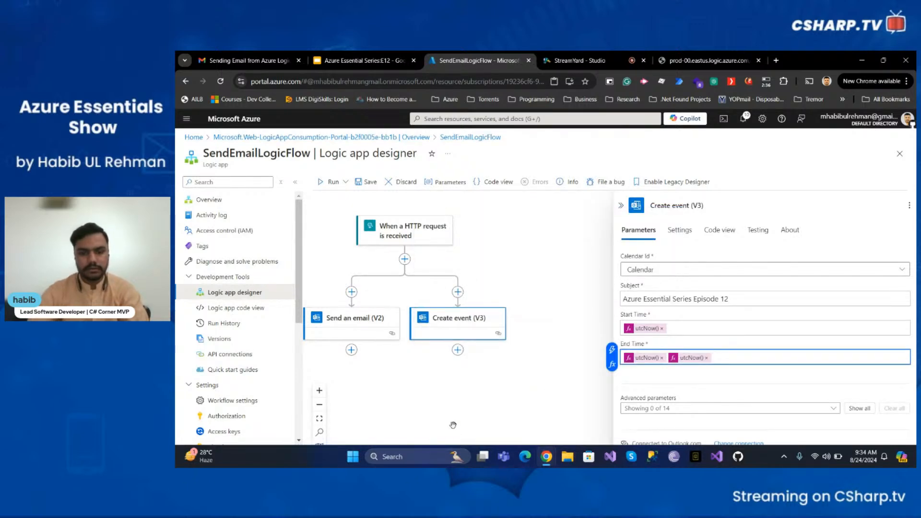
{"action": "left_click", "coordinate": [662, 358]}
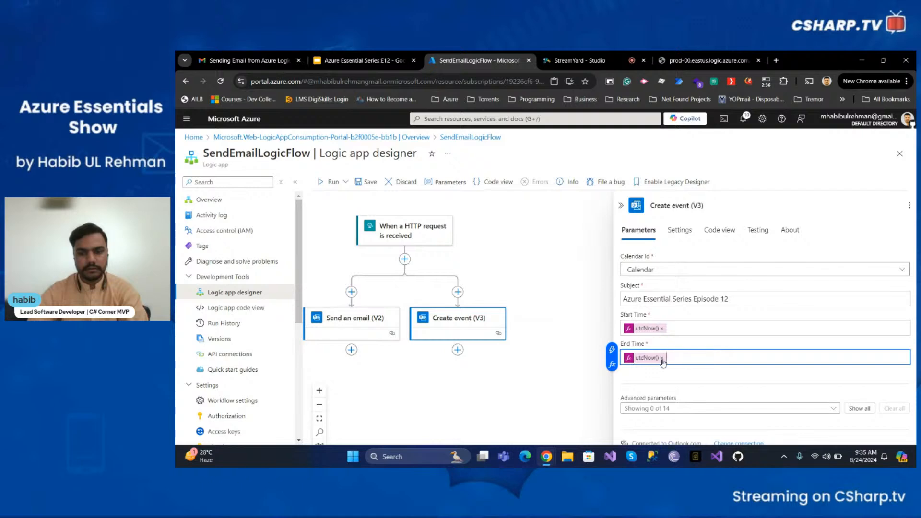
{"action": "left_click", "coordinate": [367, 182]}
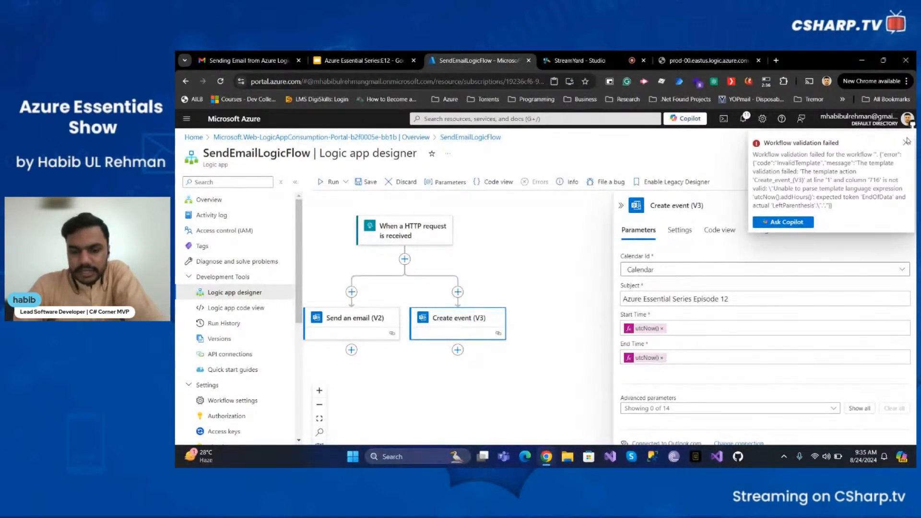
Replace End Time with plain utcNow() and save SendEmailLogicFlow successfully
{"action": "left_click", "coordinate": [906, 143]}
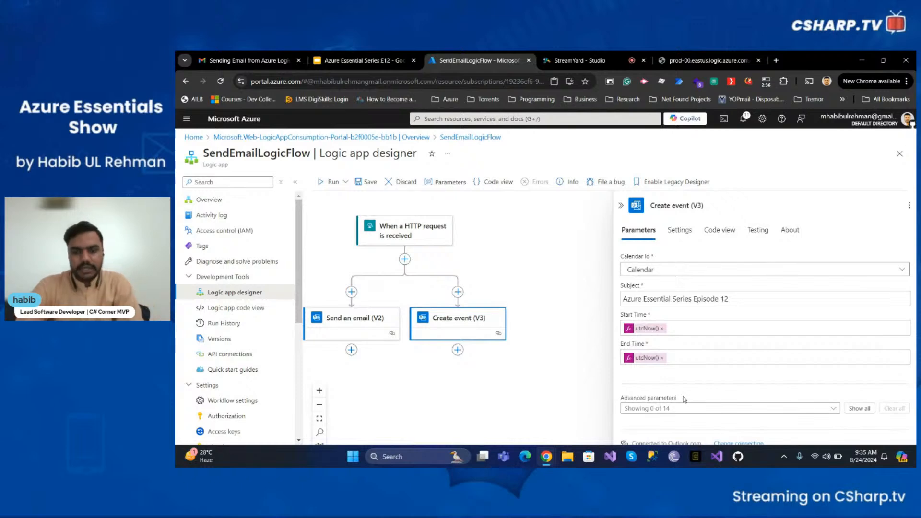
{"action": "left_click", "coordinate": [662, 358]}
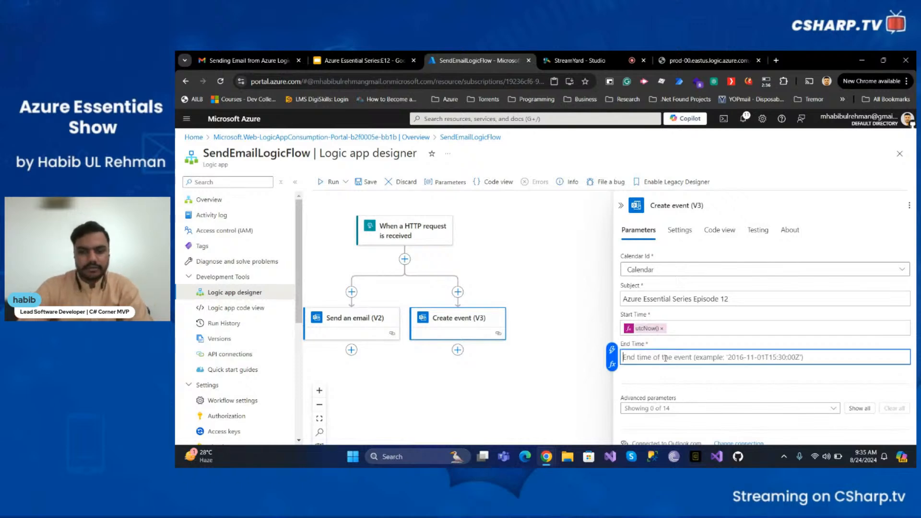
{"action": "left_click", "coordinate": [612, 364]}
{"action": "type", "text": "ut"}
{"action": "left_click", "coordinate": [522, 212]}
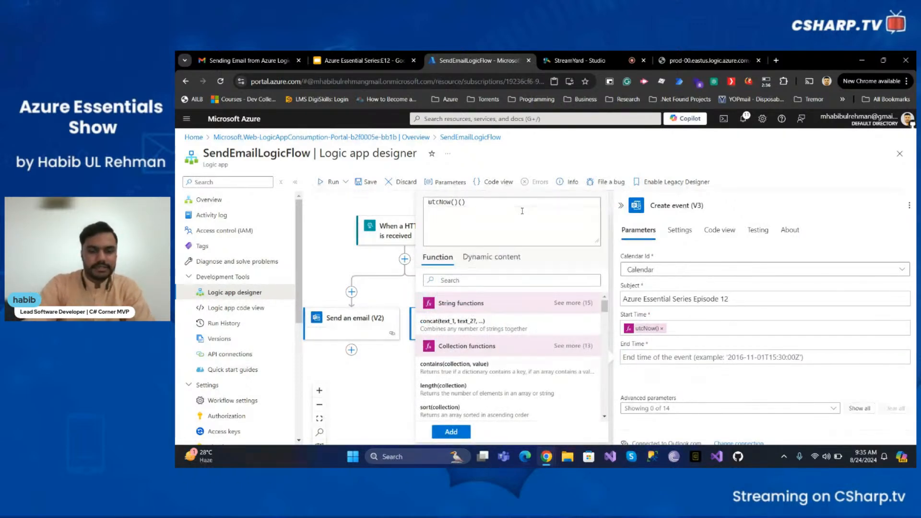
{"action": "left_click", "coordinate": [451, 432]}
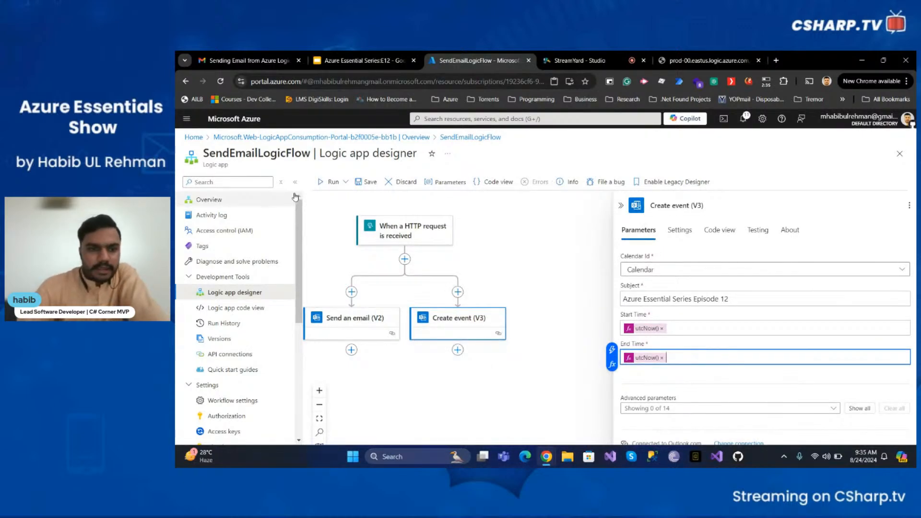
{"action": "left_click", "coordinate": [368, 182]}
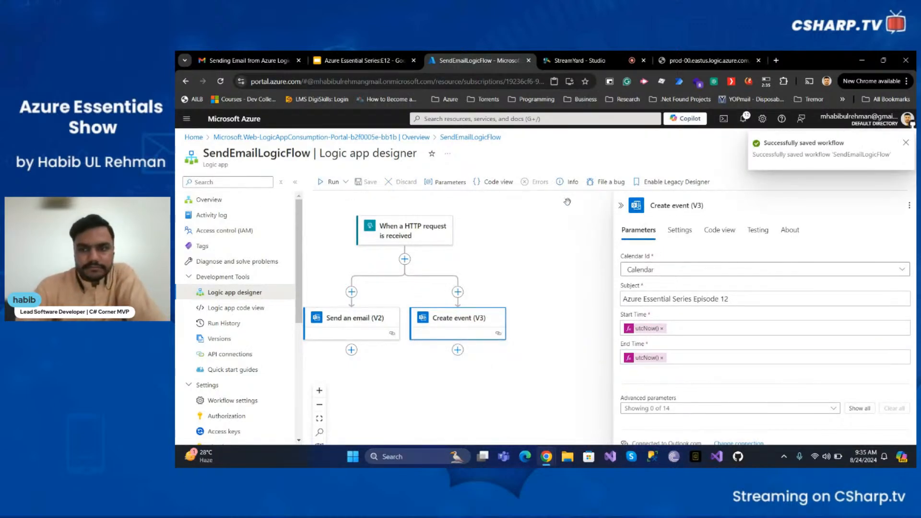
{"action": "left_click", "coordinate": [722, 59]}
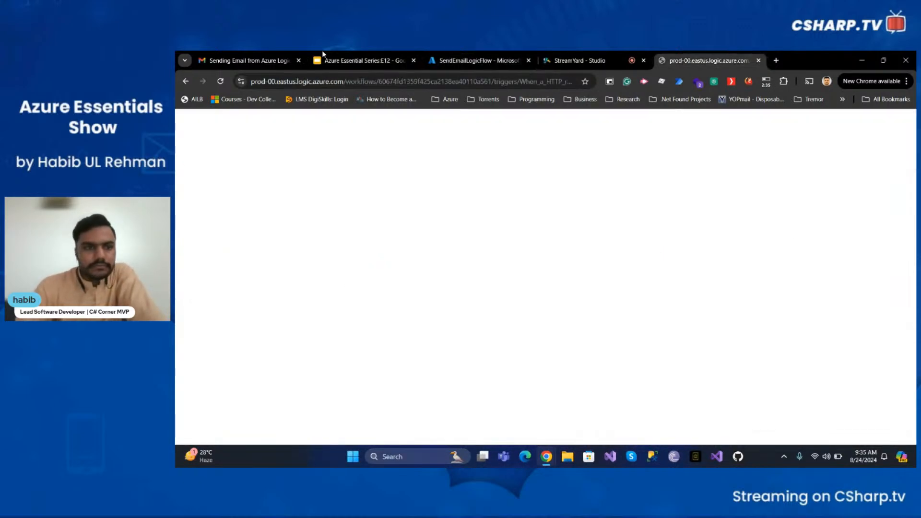
Rerun the workflow via its trigger URL and open the newest 9:35 AM run in Run History
{"action": "left_click", "coordinate": [219, 83]}
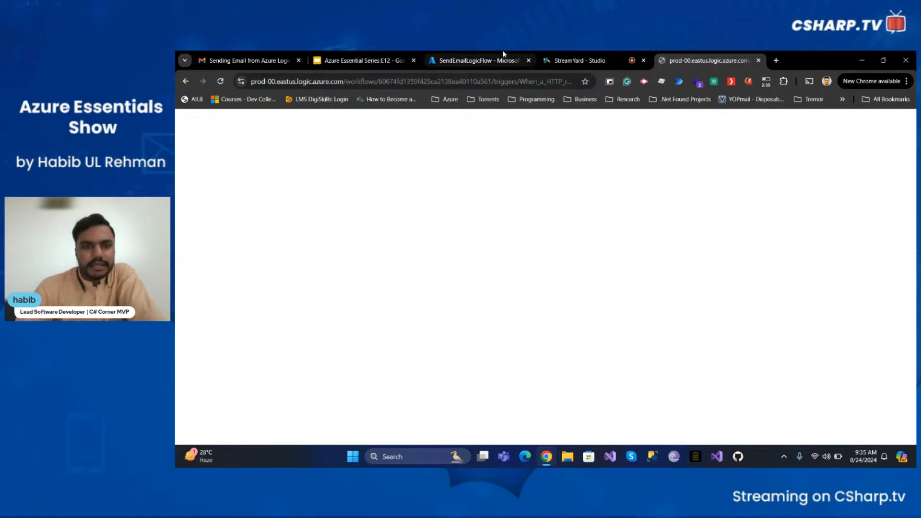
{"action": "left_click", "coordinate": [478, 60]}
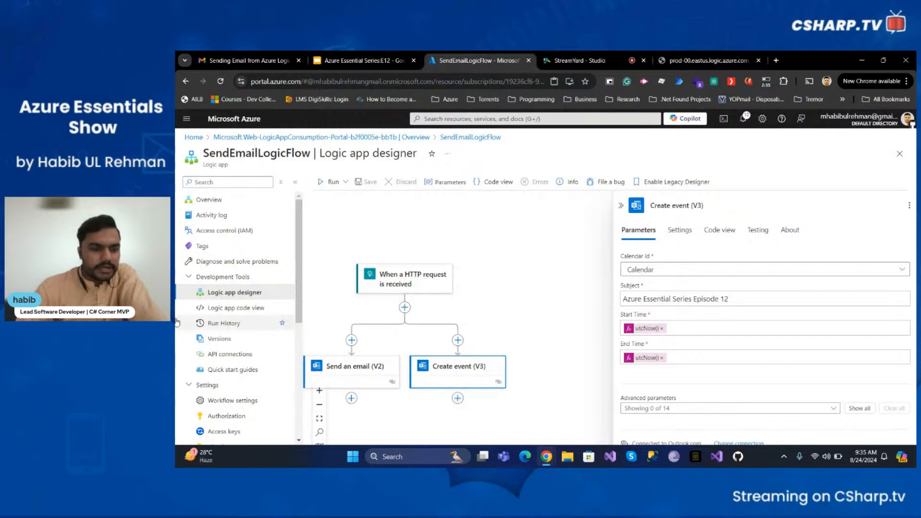
{"action": "left_click", "coordinate": [224, 323]}
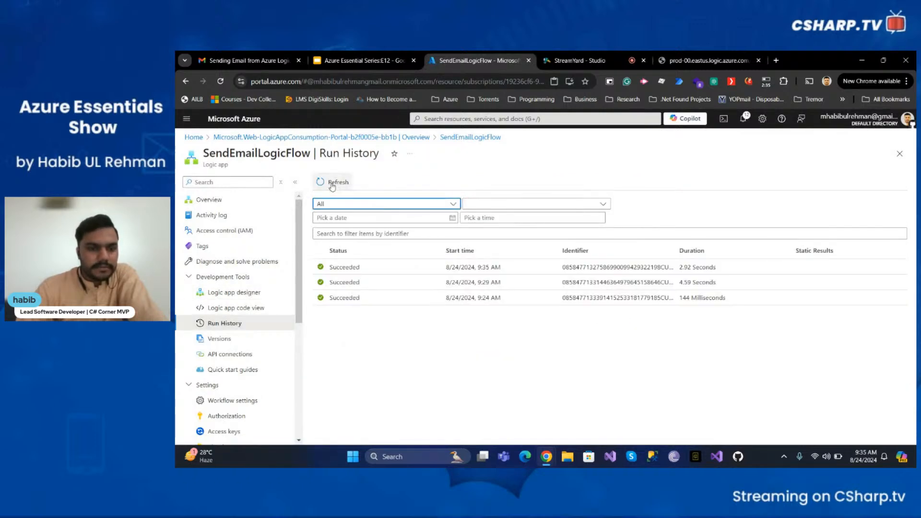
{"action": "left_click", "coordinate": [332, 185]}
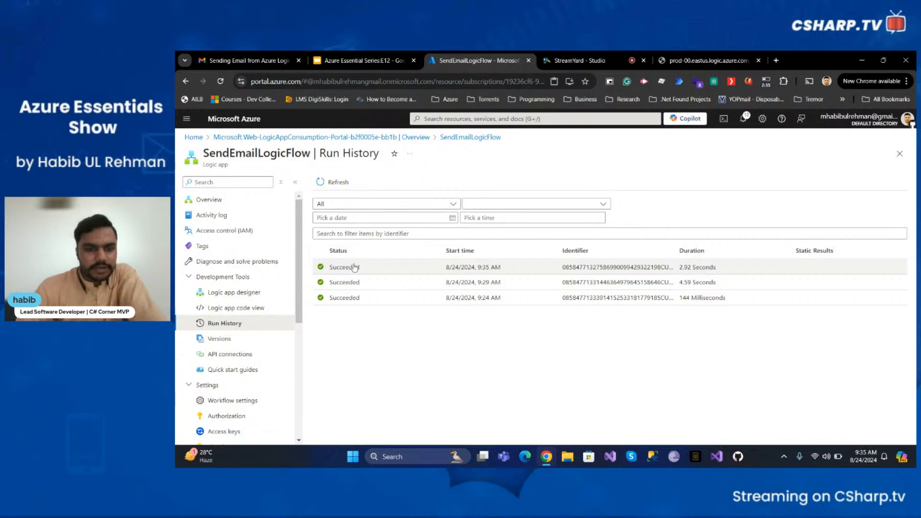
{"action": "left_click", "coordinate": [354, 267]}
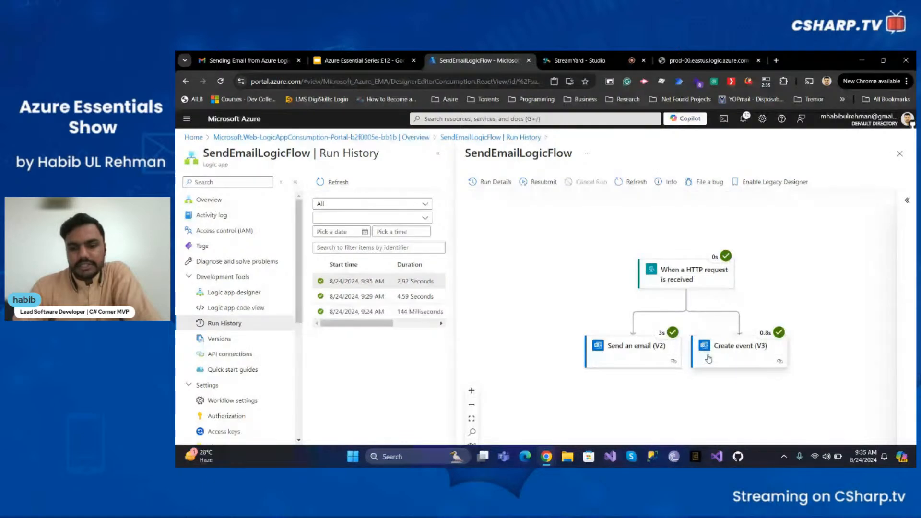
Review the Create event (V3) output headers and body JSON, then check the sent email in Gmail
{"action": "left_click", "coordinate": [730, 349]}
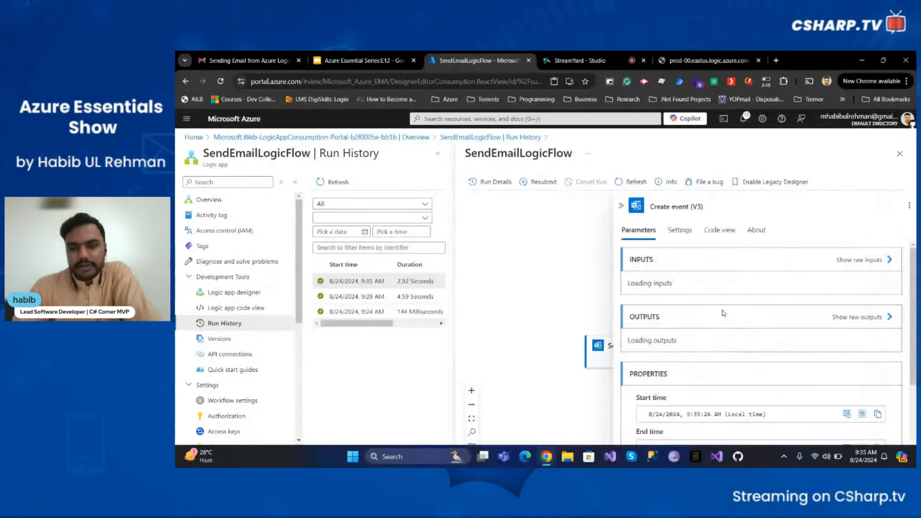
{"action": "scroll", "coordinate": [722, 305], "scroll_direction": "down", "scroll_amount": 5}
{"action": "scroll", "coordinate": [717, 298], "scroll_direction": "down", "scroll_amount": 4}
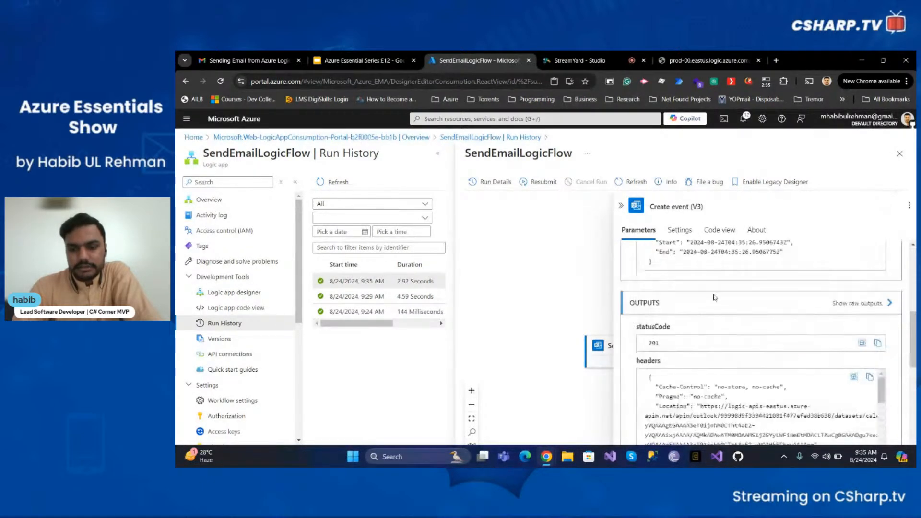
{"action": "scroll", "coordinate": [716, 291], "scroll_direction": "down", "scroll_amount": 2}
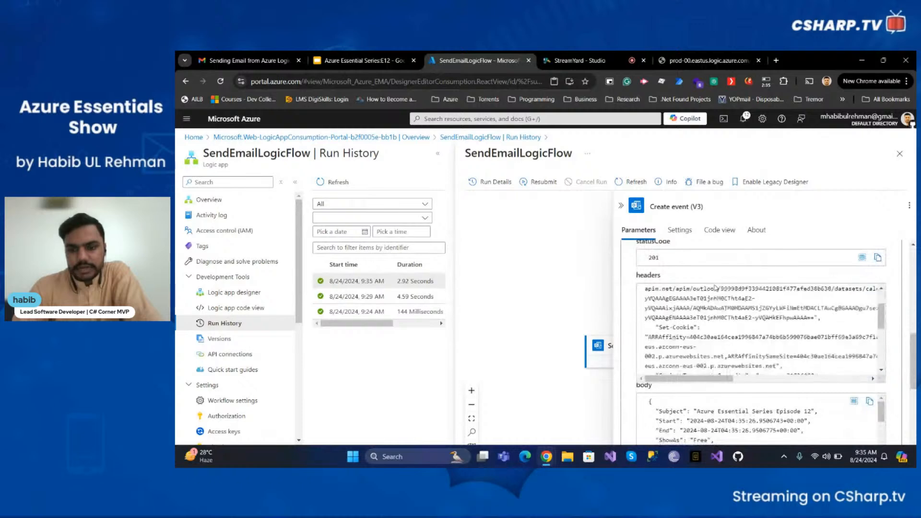
{"action": "scroll", "coordinate": [715, 291], "scroll_direction": "up", "scroll_amount": 2}
{"action": "scroll", "coordinate": [723, 290], "scroll_direction": "down", "scroll_amount": 5}
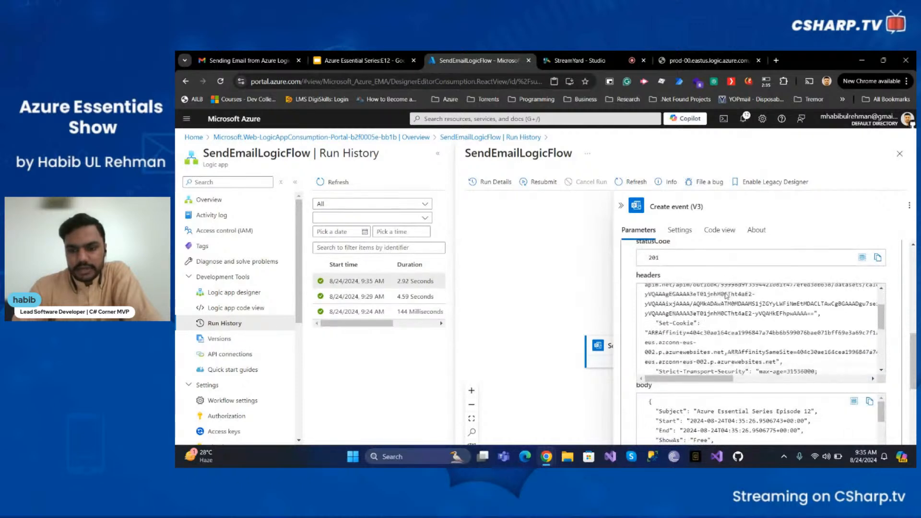
{"action": "scroll", "coordinate": [726, 294], "scroll_direction": "down", "scroll_amount": 3}
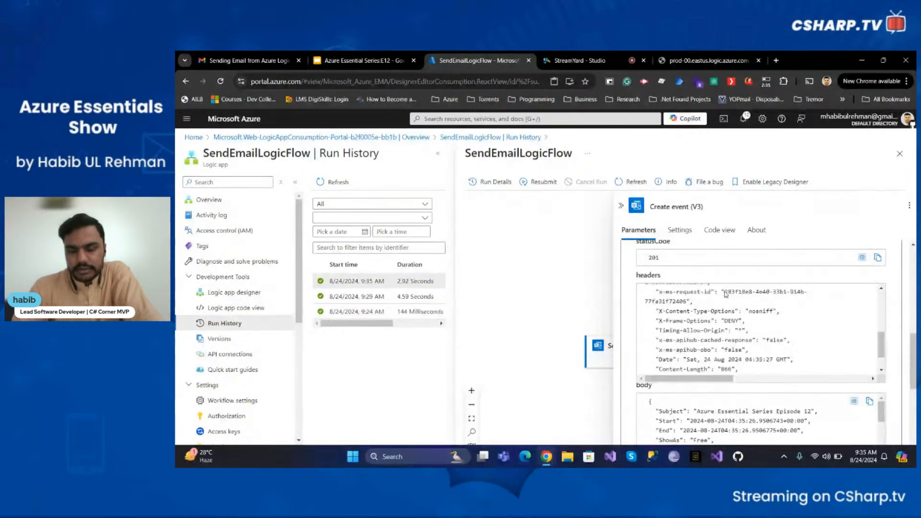
{"action": "scroll", "coordinate": [720, 417], "scroll_direction": "down", "scroll_amount": 4}
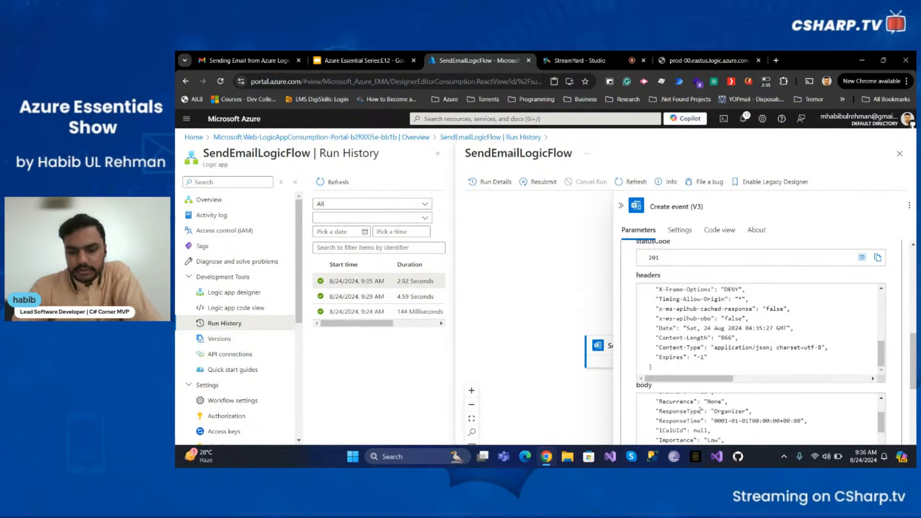
{"action": "scroll", "coordinate": [517, 403], "scroll_direction": "down", "scroll_amount": 1}
{"action": "scroll", "coordinate": [742, 421], "scroll_direction": "down", "scroll_amount": 3}
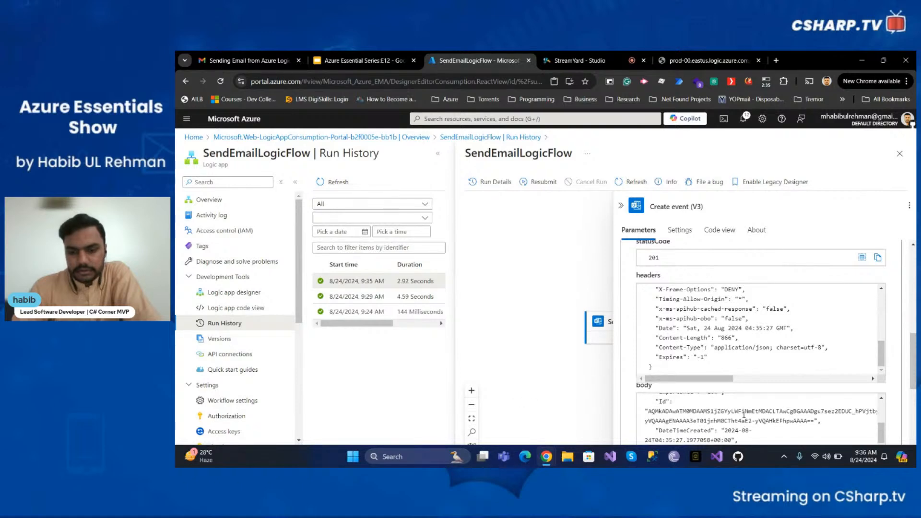
{"action": "scroll", "coordinate": [744, 416], "scroll_direction": "down", "scroll_amount": 2}
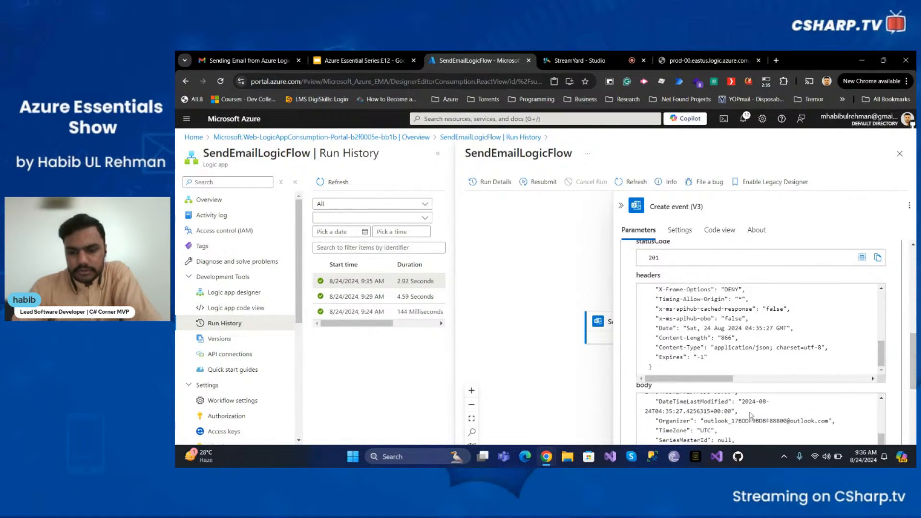
{"action": "scroll", "coordinate": [737, 410], "scroll_direction": "up", "scroll_amount": 10}
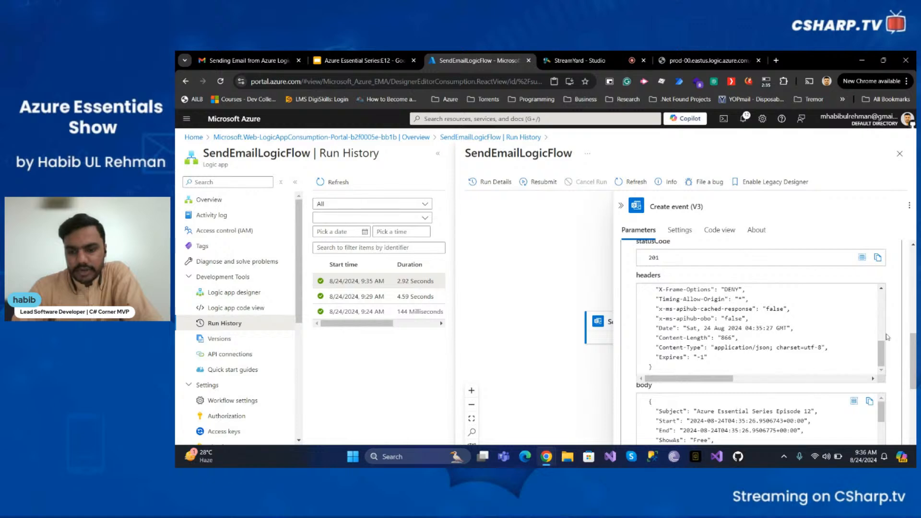
{"action": "left_click_drag", "start_coordinate": [913, 339], "coordinate": [914, 369]}
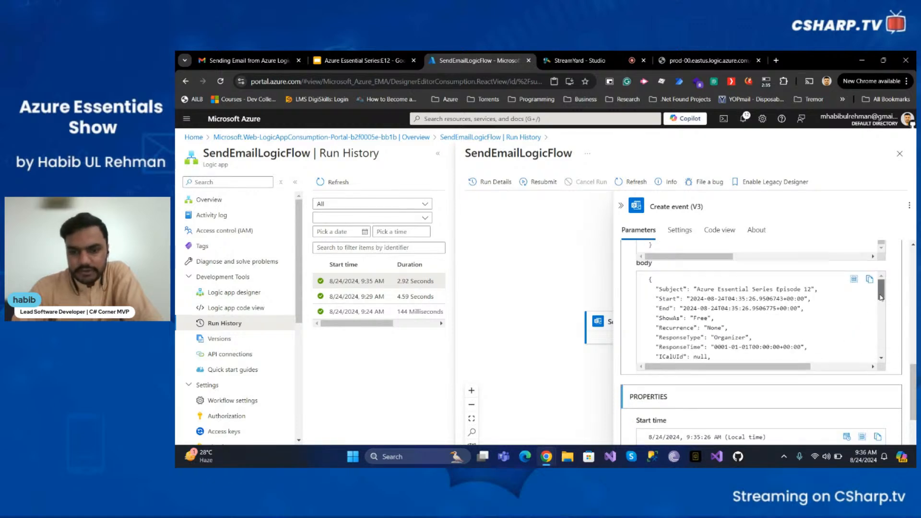
{"action": "left_click_drag", "start_coordinate": [881, 298], "coordinate": [889, 343]}
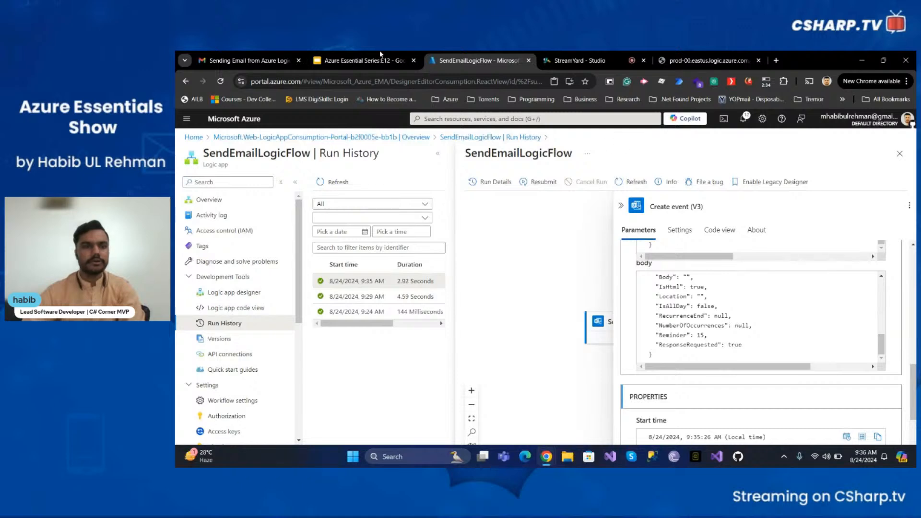
{"action": "left_click", "coordinate": [249, 58]}
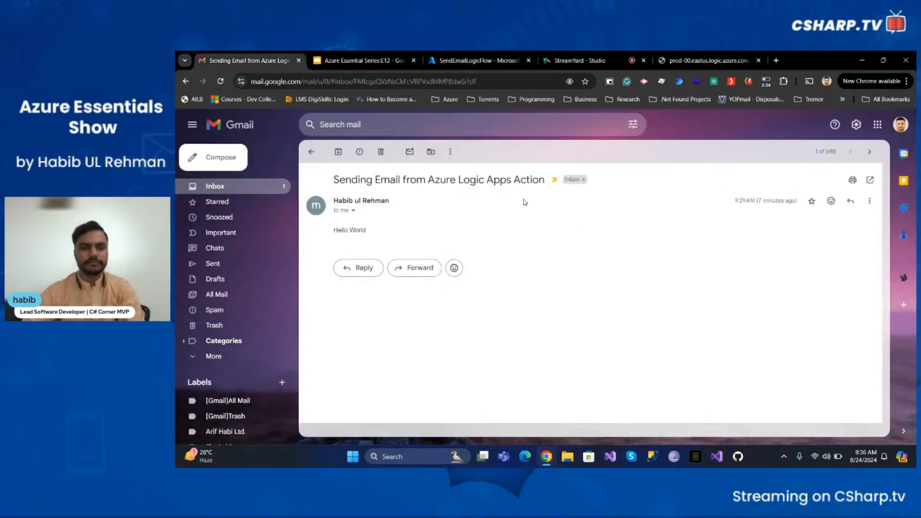
Trash the newest 9:35 AM Logic Apps email in Gmail and open a new browser tab
{"action": "left_click", "coordinate": [313, 153]}
{"action": "left_click", "coordinate": [380, 196]}
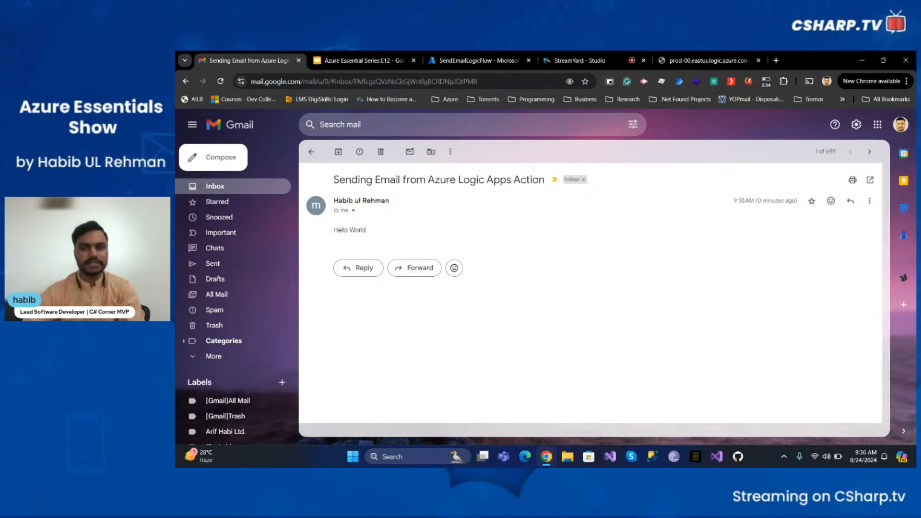
{"action": "left_click", "coordinate": [381, 152]}
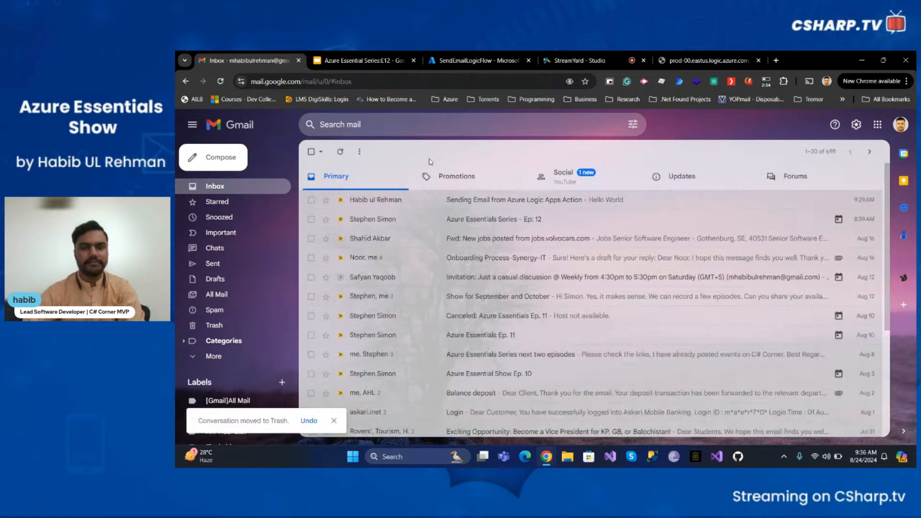
{"action": "left_click", "coordinate": [777, 61]}
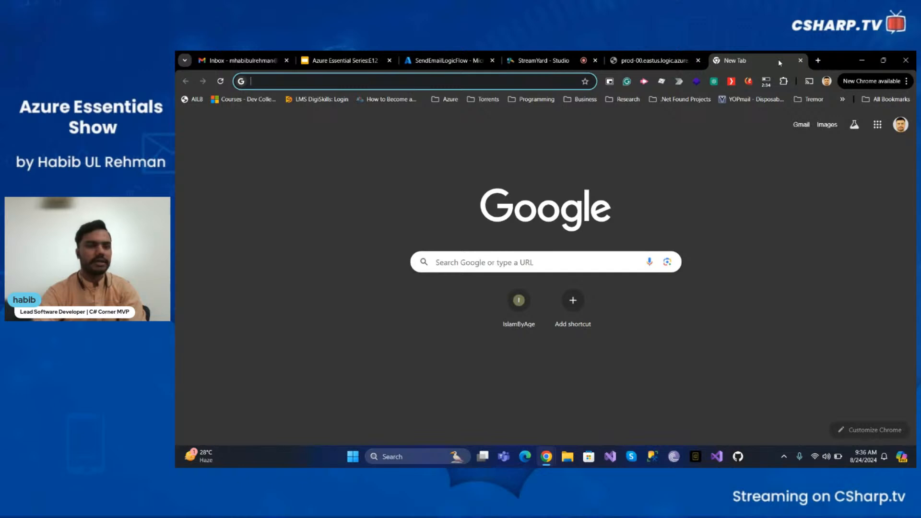
Load outlook.com in the new tab and dismiss the email-links permission prompt
{"action": "type", "text": "outlook.com"}
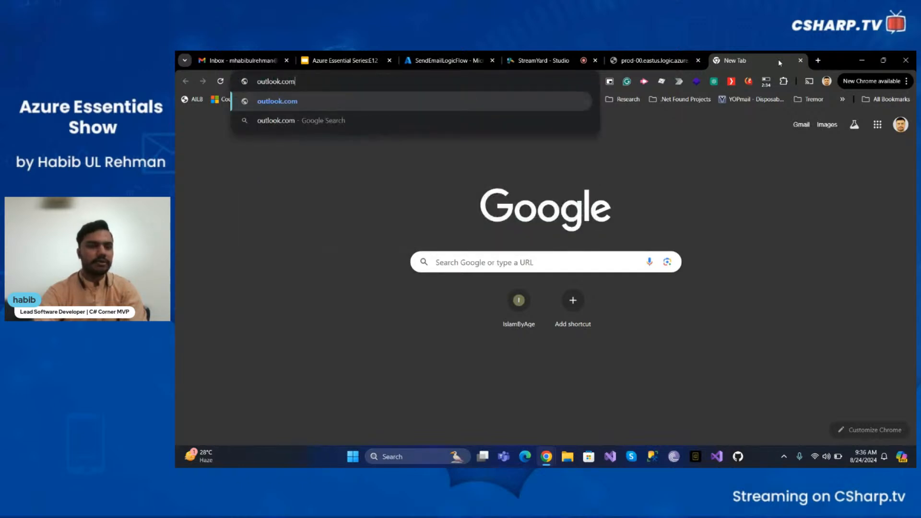
{"action": "key", "text": "Return"}
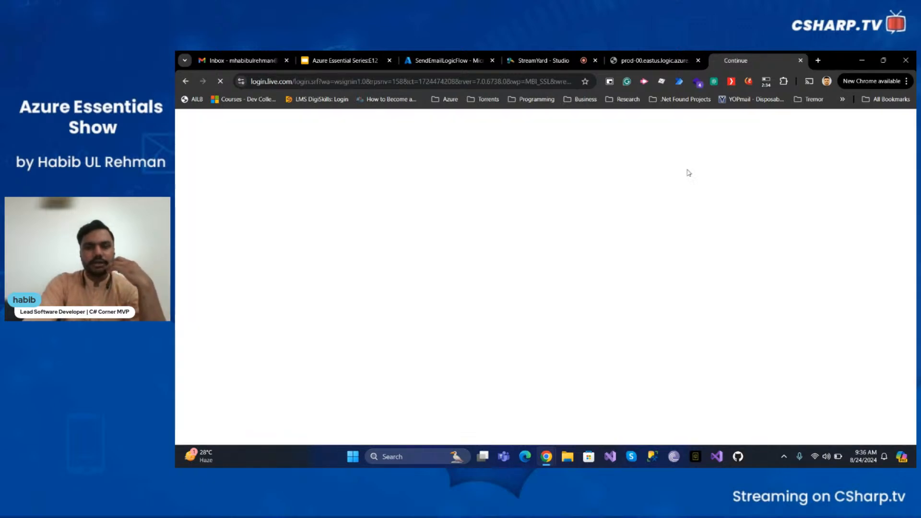
{"action": "right_click", "coordinate": [585, 190]}
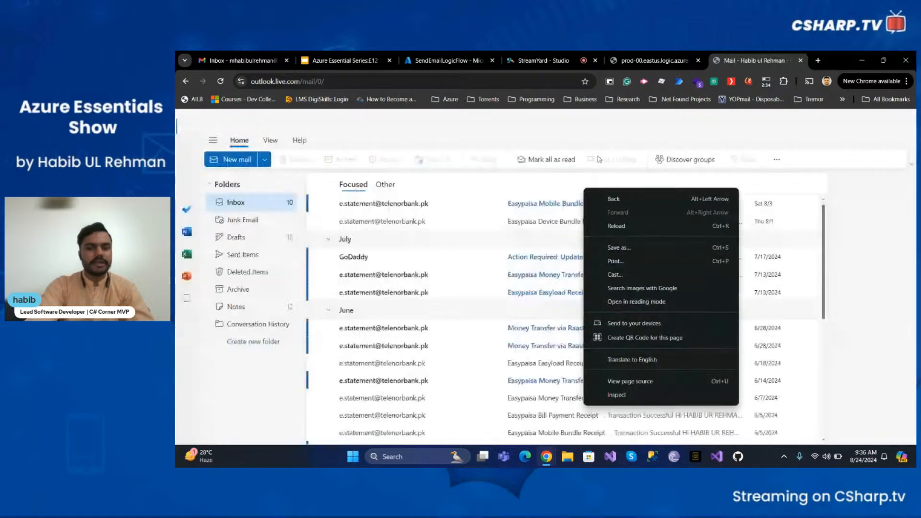
{"action": "left_click", "coordinate": [576, 186]}
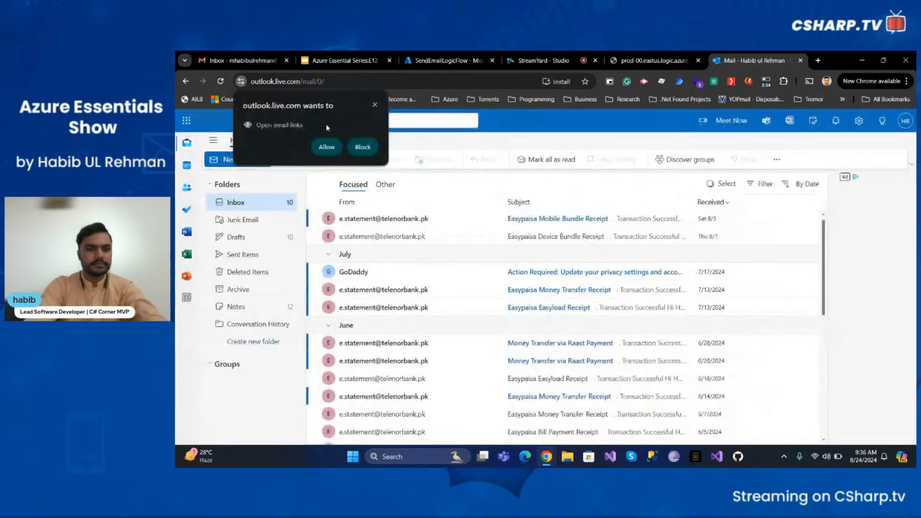
{"action": "left_click", "coordinate": [375, 105]}
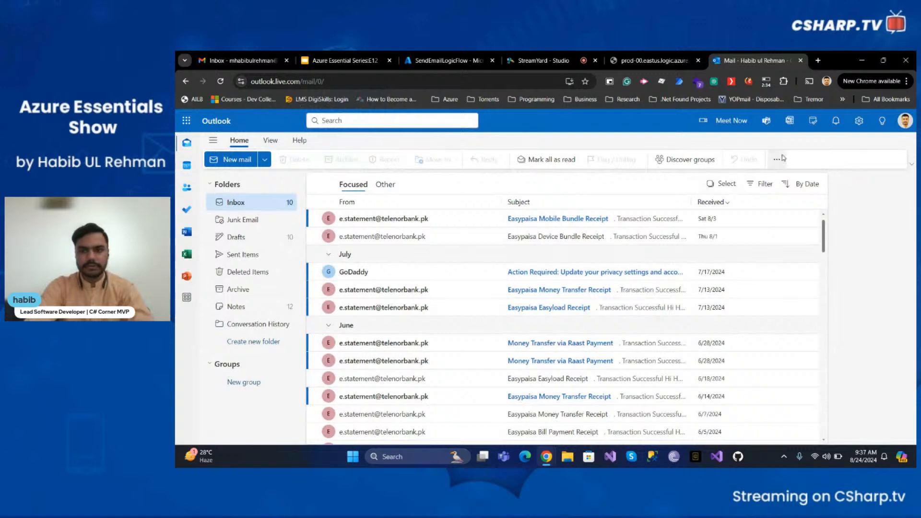
Delete the Aug 24 'Azure Essential Series Episode 12' event from the Outlook calendar
{"action": "left_click", "coordinate": [186, 165]}
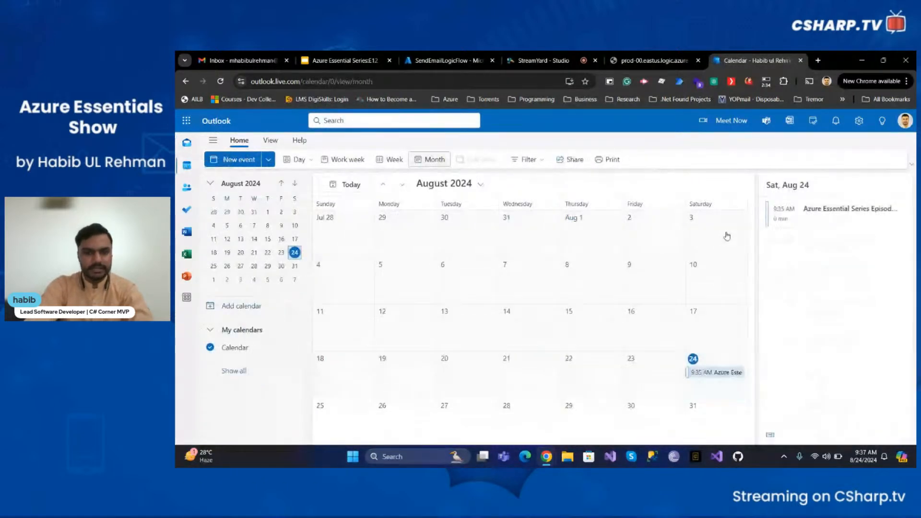
{"action": "left_click", "coordinate": [717, 373]}
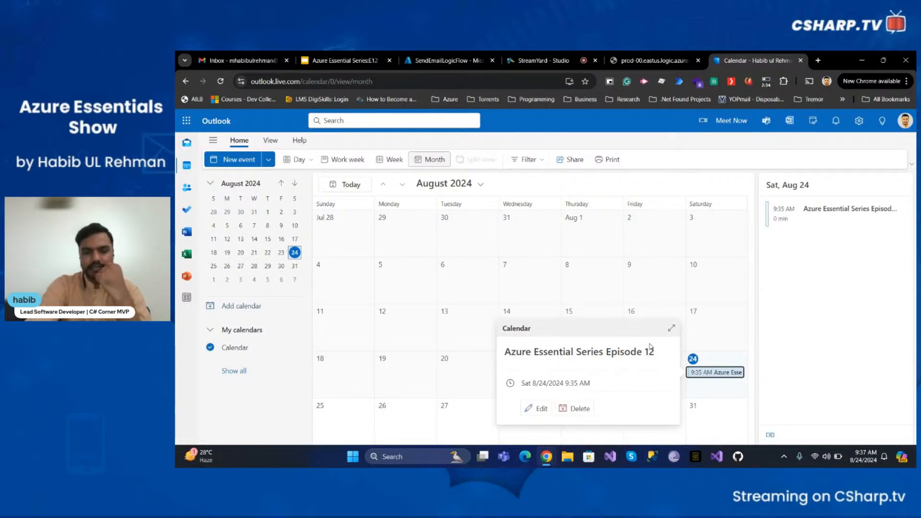
{"action": "left_click", "coordinate": [581, 409]}
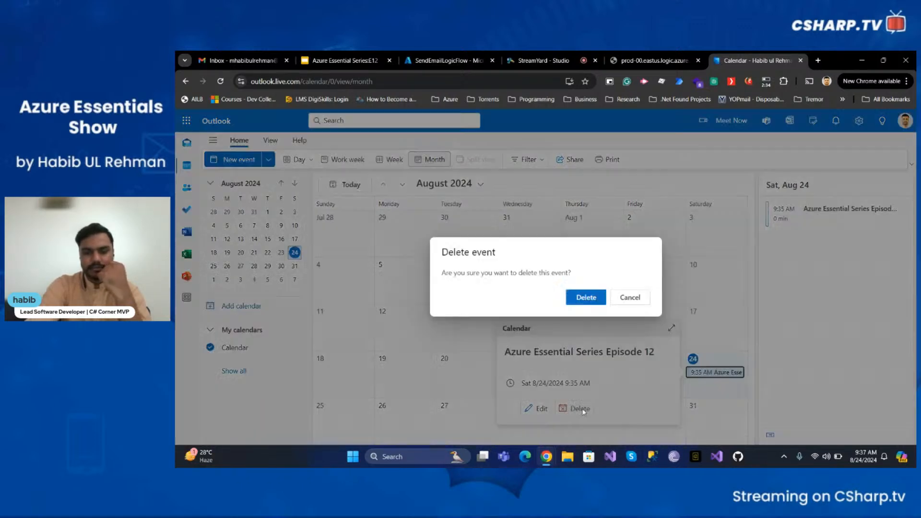
{"action": "left_click", "coordinate": [587, 297]}
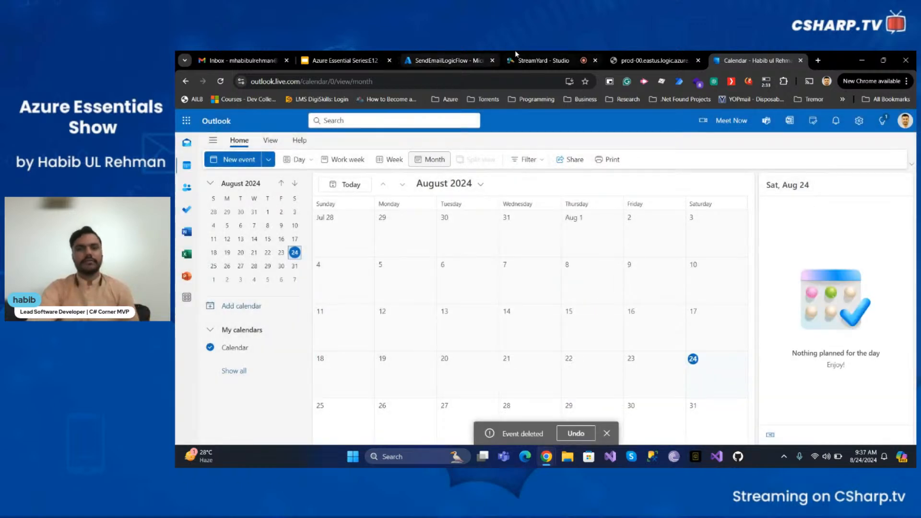
{"action": "left_click", "coordinate": [444, 60]}
Close the run details pane and open Logic app code view under Development Tools
{"action": "left_click", "coordinate": [586, 295]}
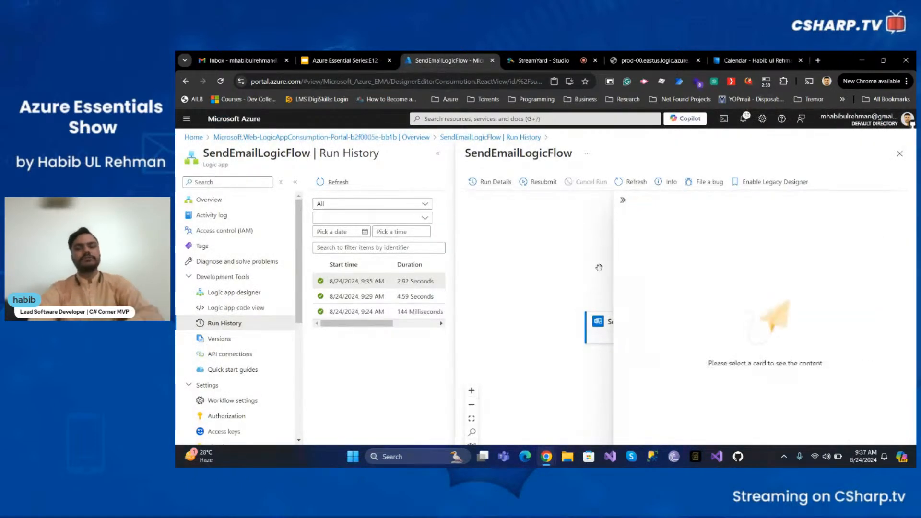
{"action": "left_click", "coordinate": [900, 154]}
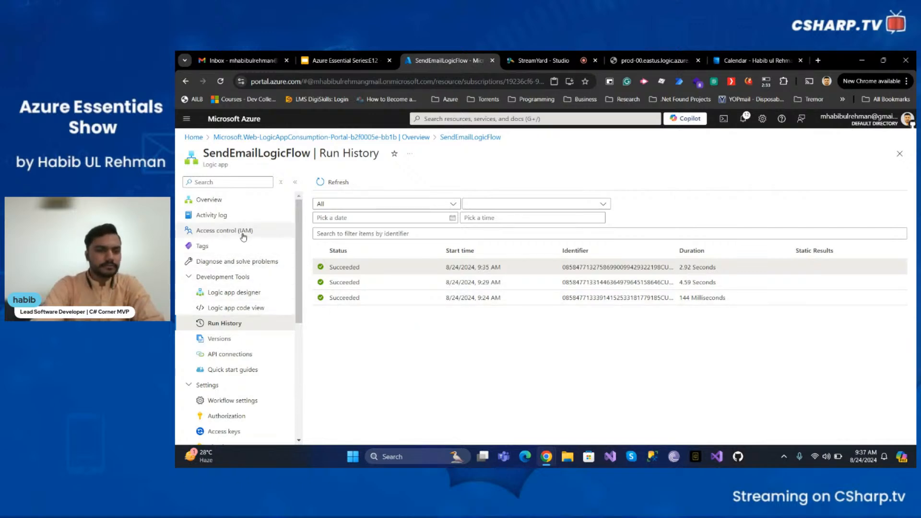
{"action": "scroll", "coordinate": [244, 243], "scroll_direction": "down", "scroll_amount": 1}
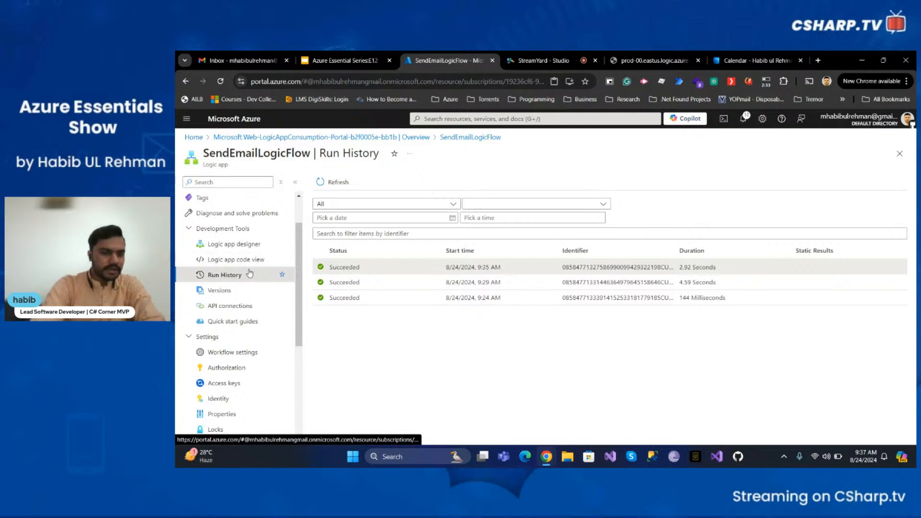
{"action": "left_click", "coordinate": [249, 262]}
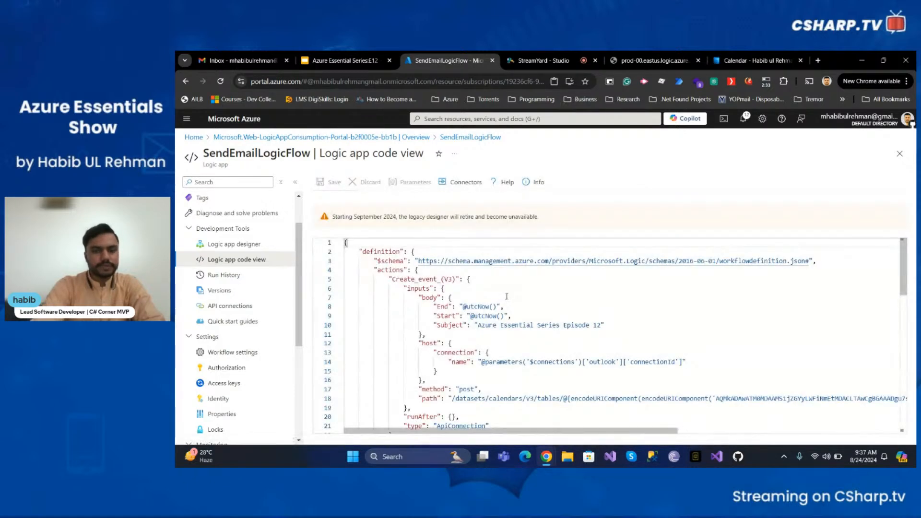
{"action": "double_click", "coordinate": [386, 270]}
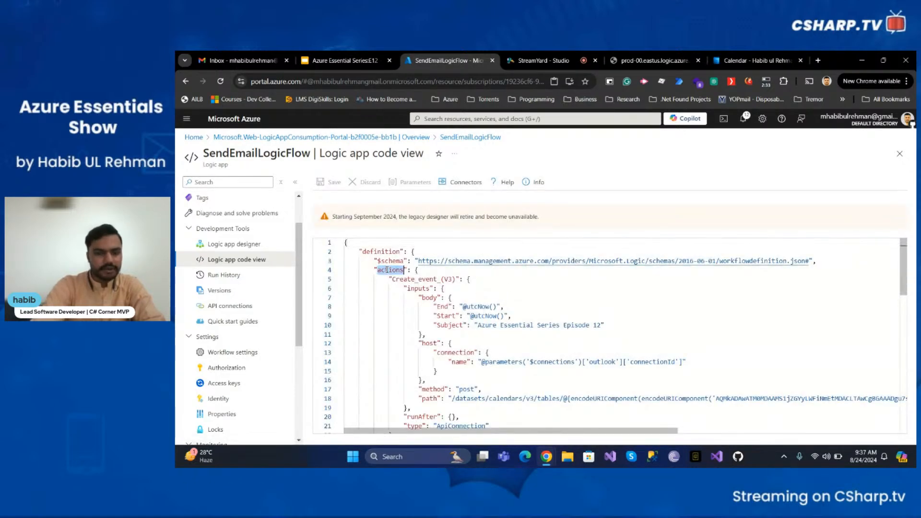
{"action": "scroll", "coordinate": [417, 313], "scroll_direction": "down", "scroll_amount": 1}
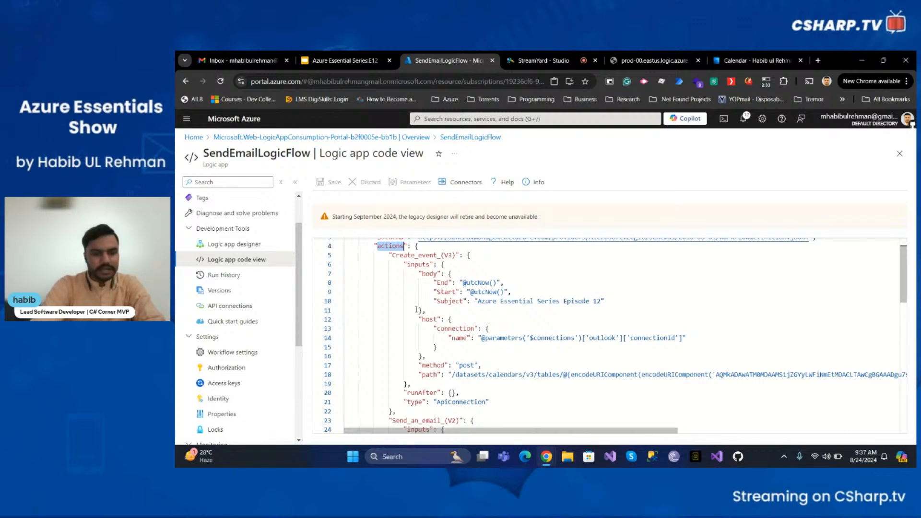
{"action": "double_click", "coordinate": [415, 256]}
{"action": "scroll", "coordinate": [424, 324], "scroll_direction": "down", "scroll_amount": 1}
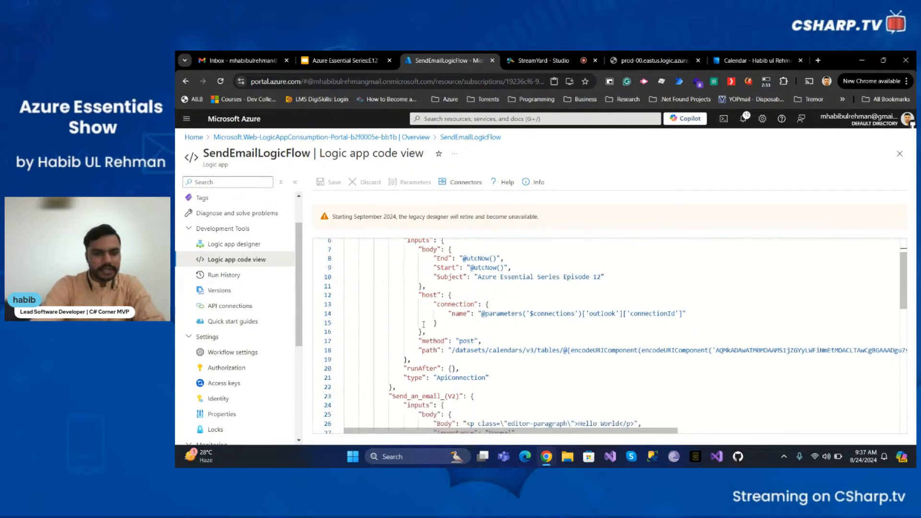
{"action": "double_click", "coordinate": [427, 406]}
{"action": "double_click", "coordinate": [426, 396]}
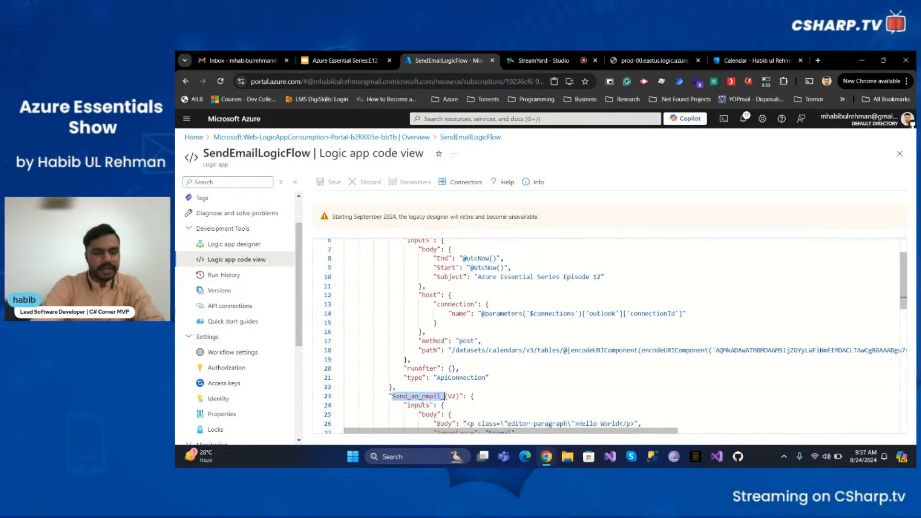
{"action": "scroll", "coordinate": [426, 394], "scroll_direction": "up", "scroll_amount": 1}
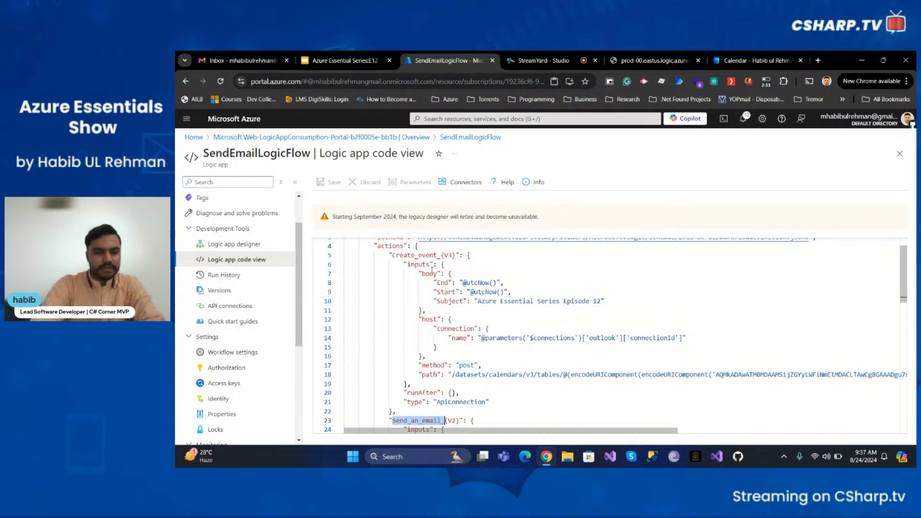
{"action": "scroll", "coordinate": [449, 340], "scroll_direction": "down", "scroll_amount": 12}
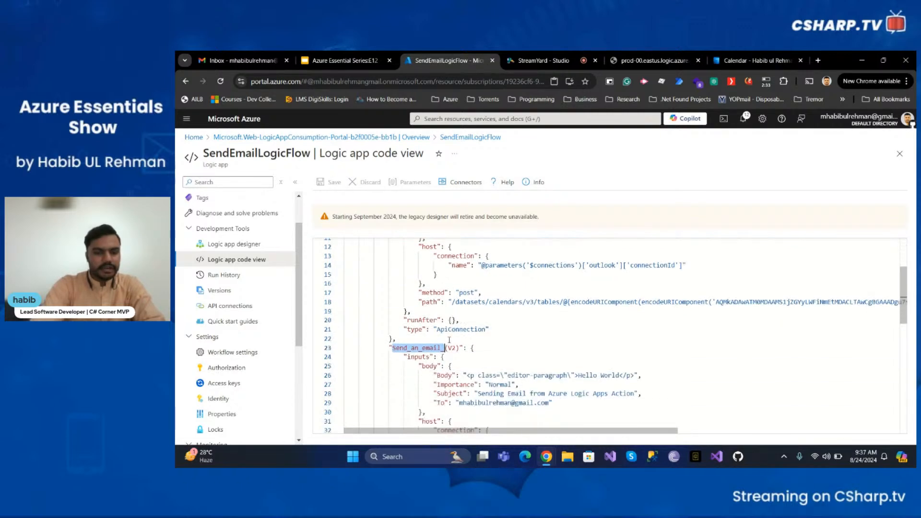
{"action": "scroll", "coordinate": [450, 340], "scroll_direction": "down", "scroll_amount": 1}
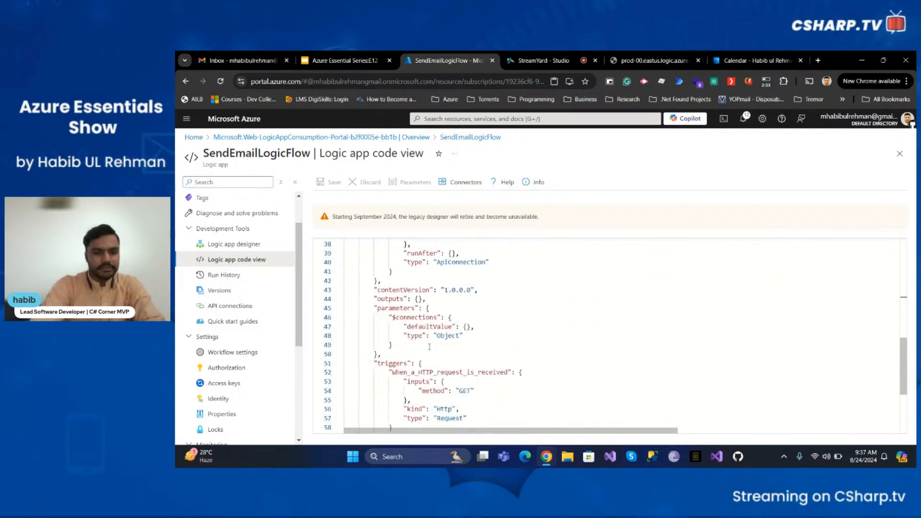
{"action": "scroll", "coordinate": [432, 343], "scroll_direction": "down", "scroll_amount": 3}
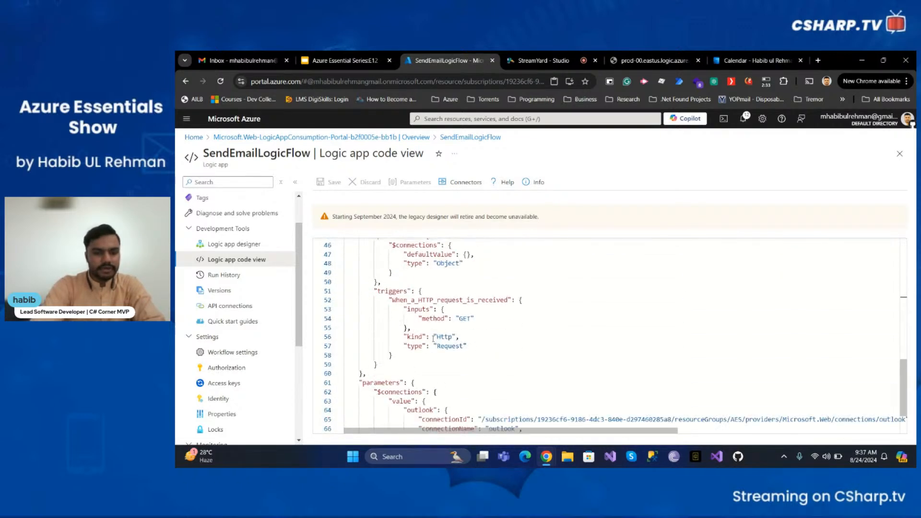
{"action": "double_click", "coordinate": [436, 300]}
{"action": "scroll", "coordinate": [447, 359], "scroll_direction": "down", "scroll_amount": 2}
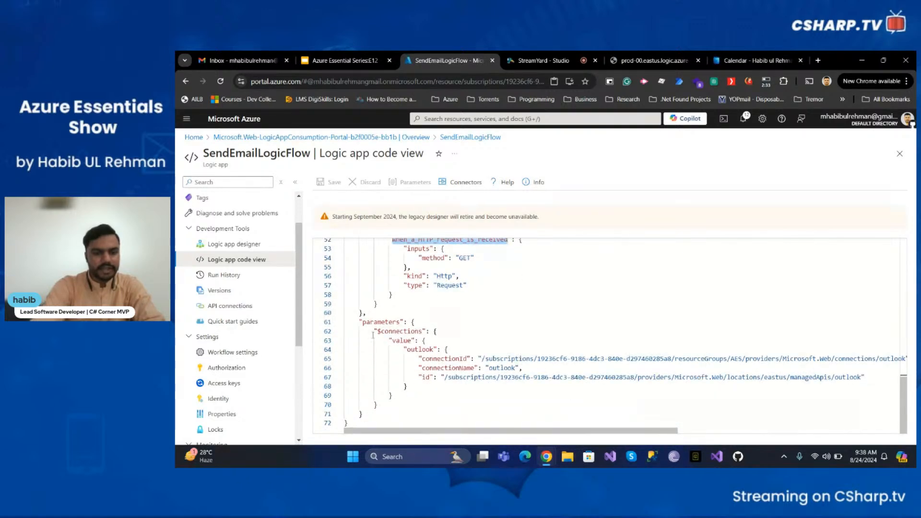
{"action": "left_click_drag", "start_coordinate": [375, 331], "coordinate": [397, 404]}
{"action": "left_click", "coordinate": [454, 332]}
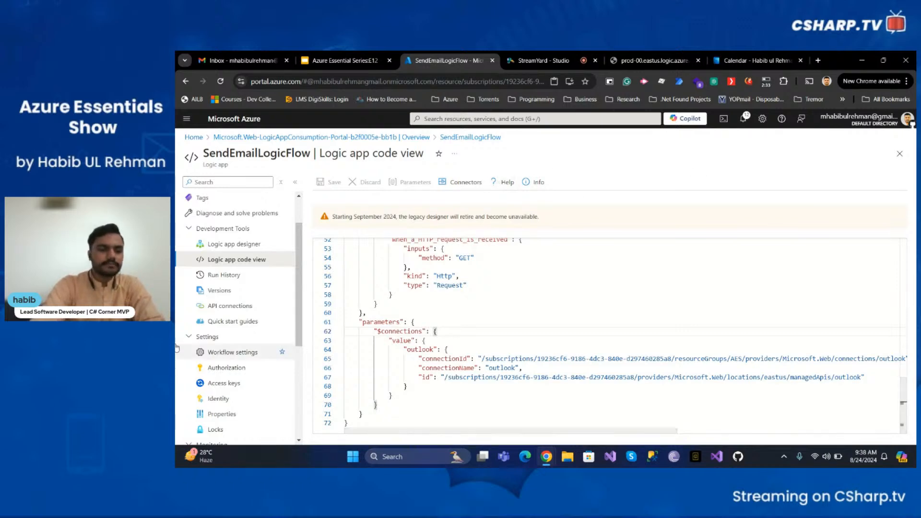
Open the Versions page, preview the oldest saved version read-only, and close the preview
{"action": "left_click", "coordinate": [232, 291]}
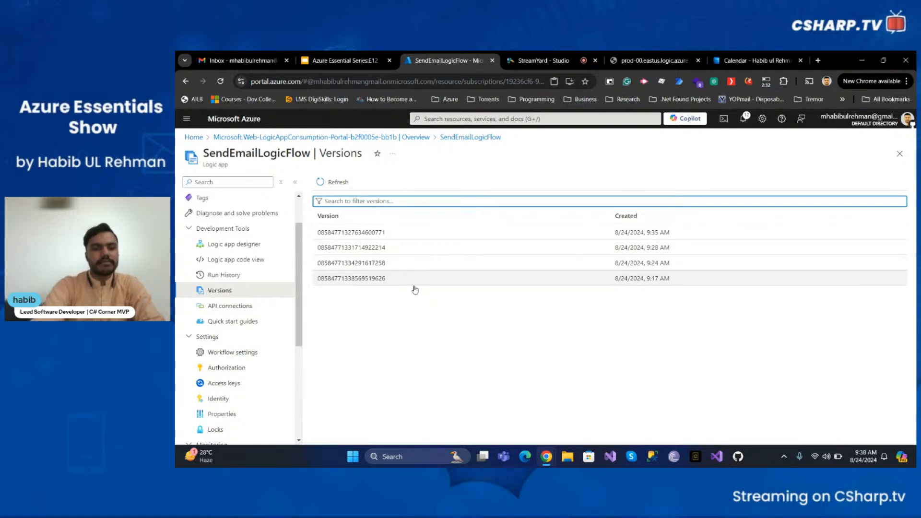
{"action": "left_click", "coordinate": [388, 278]}
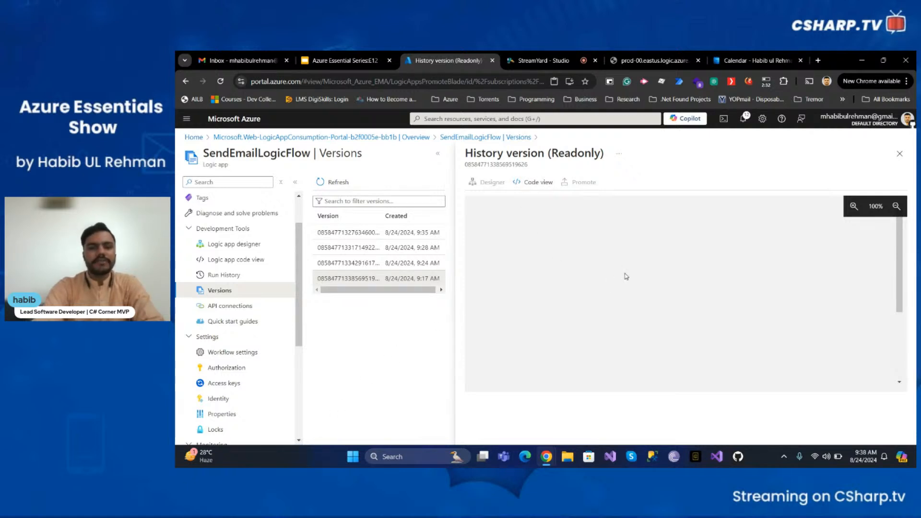
{"action": "left_click", "coordinate": [899, 155]}
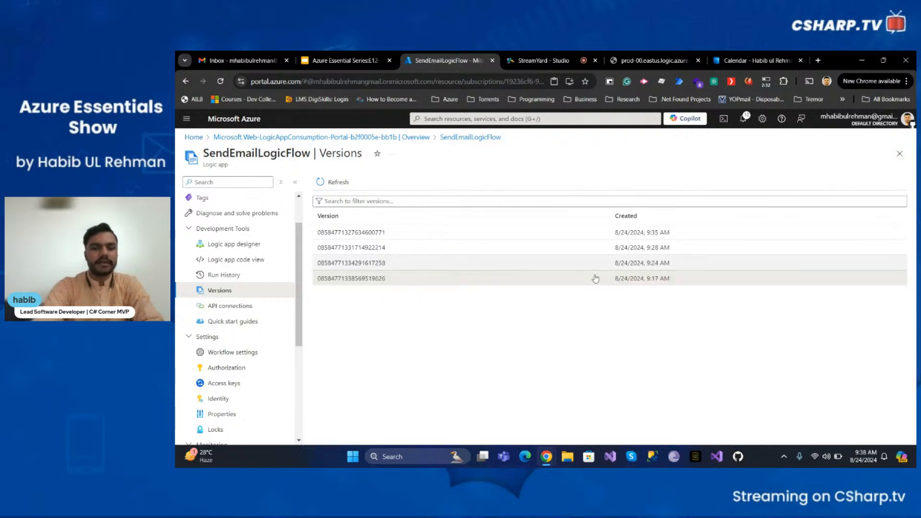
Refresh API connections, inspect the outlook connection, then go to Workflow settings
{"action": "left_click", "coordinate": [228, 306]}
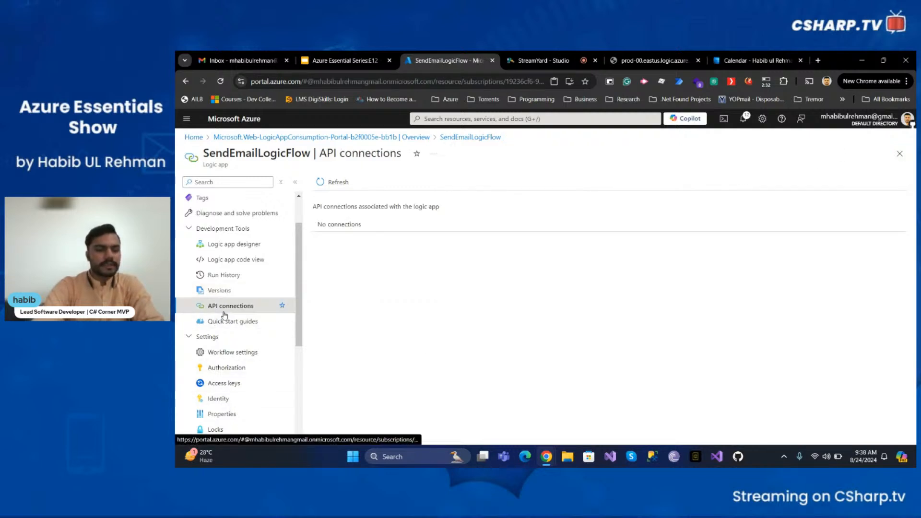
{"action": "left_click", "coordinate": [343, 185]}
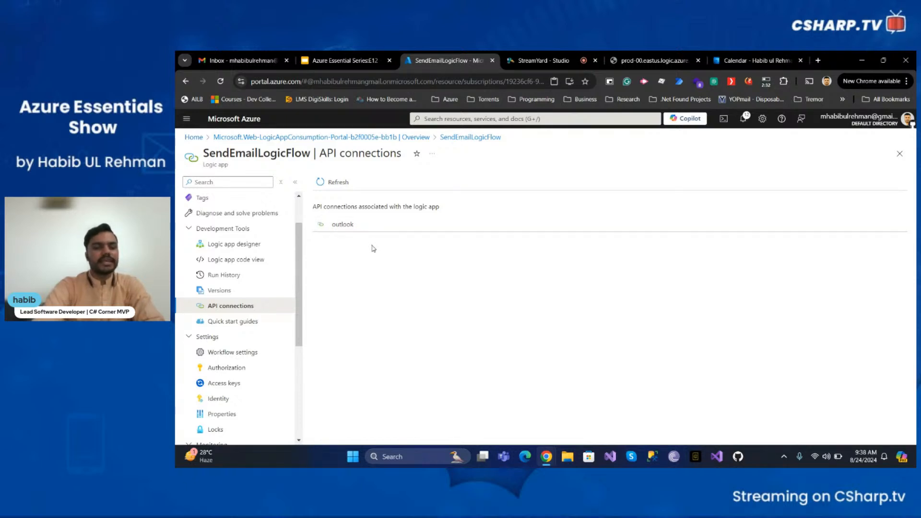
{"action": "left_click", "coordinate": [362, 230]}
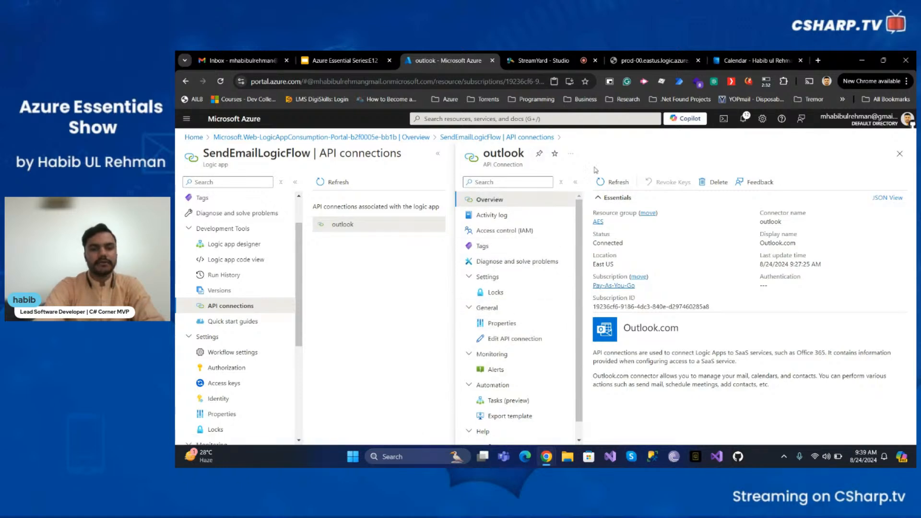
{"action": "left_click", "coordinate": [899, 153]}
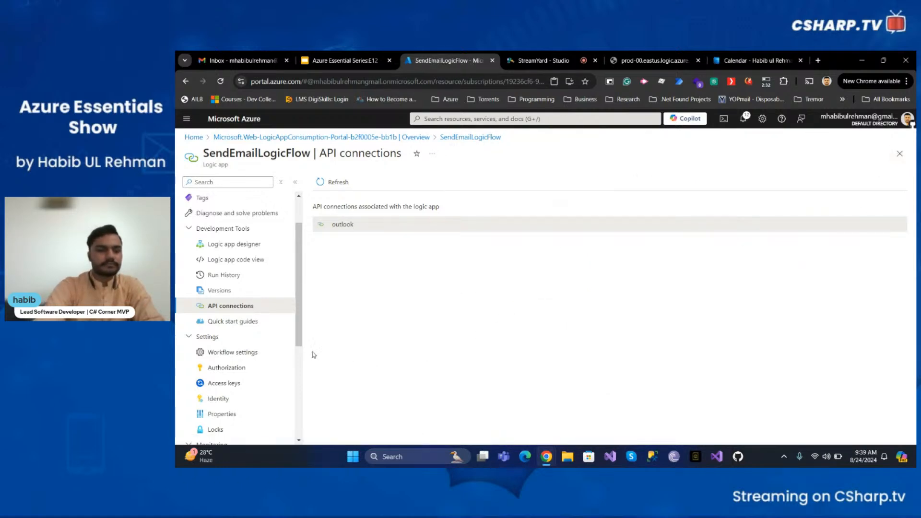
{"action": "scroll", "coordinate": [240, 341], "scroll_direction": "down", "scroll_amount": 1}
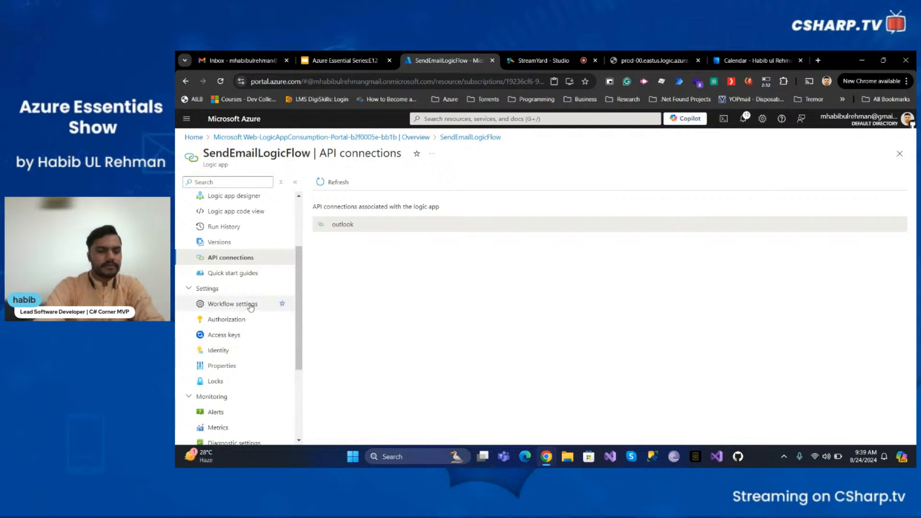
{"action": "left_click", "coordinate": [234, 304]}
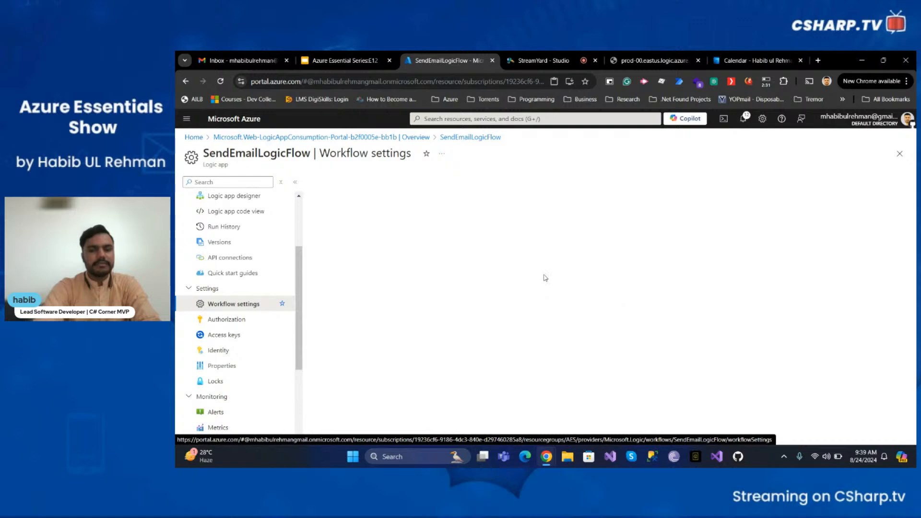
Review Workflow settings, leaving trigger access at Any IP and run history retention at Default
{"action": "scroll", "coordinate": [520, 276], "scroll_direction": "down", "scroll_amount": 1}
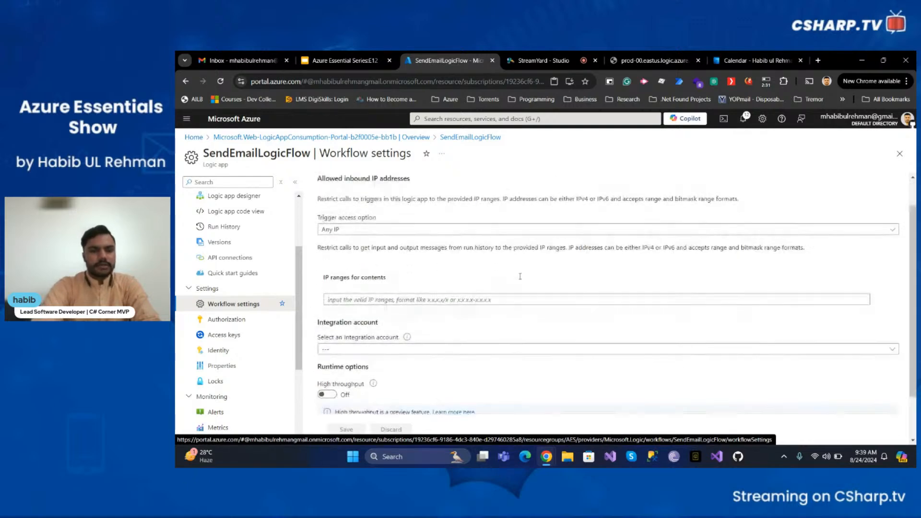
{"action": "scroll", "coordinate": [520, 277], "scroll_direction": "up", "scroll_amount": 1}
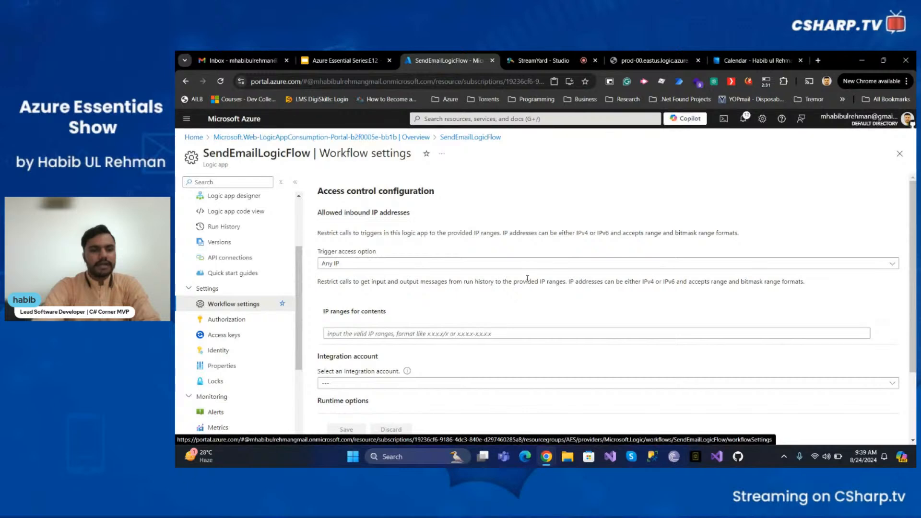
{"action": "left_click", "coordinate": [352, 265]}
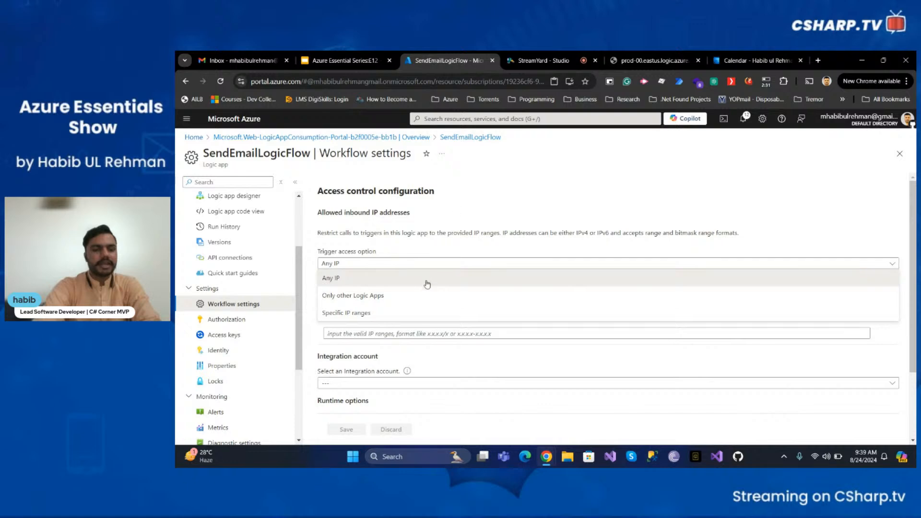
{"action": "right_click", "coordinate": [468, 183]}
{"action": "key", "text": "Escape"}
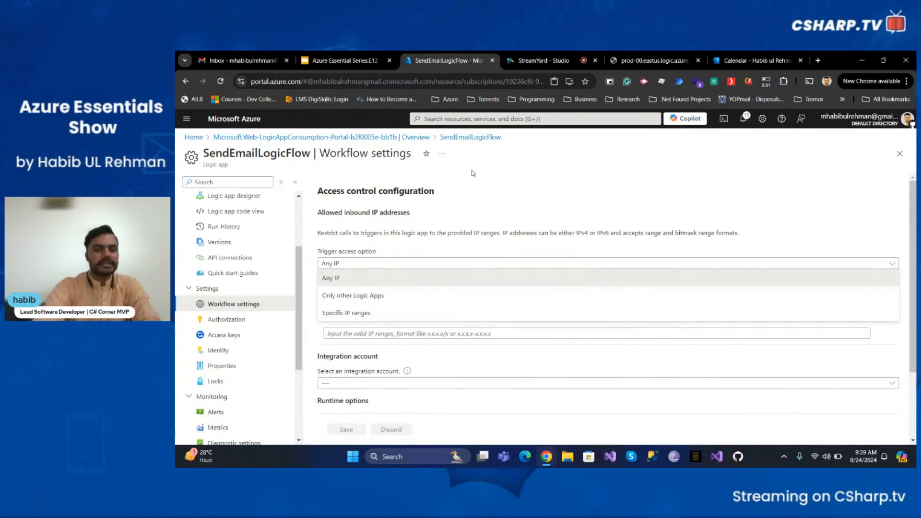
{"action": "left_click", "coordinate": [464, 200]}
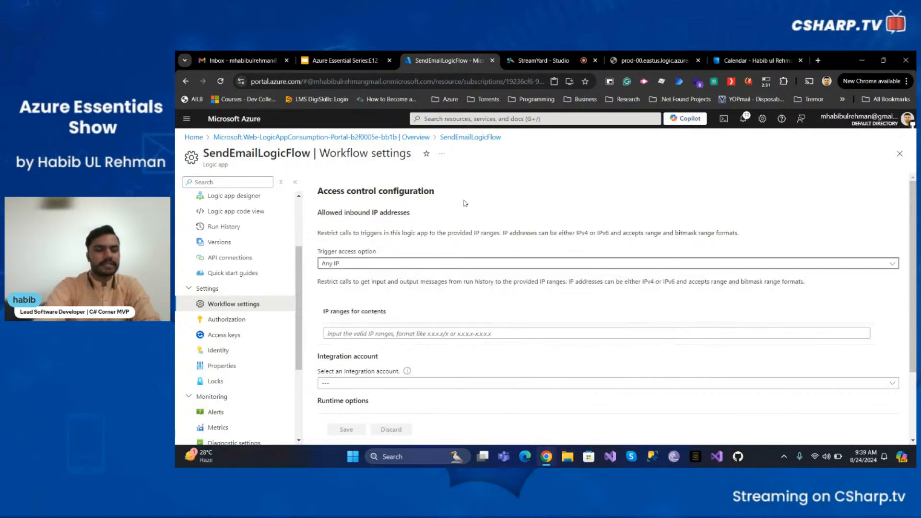
{"action": "left_click", "coordinate": [396, 267]}
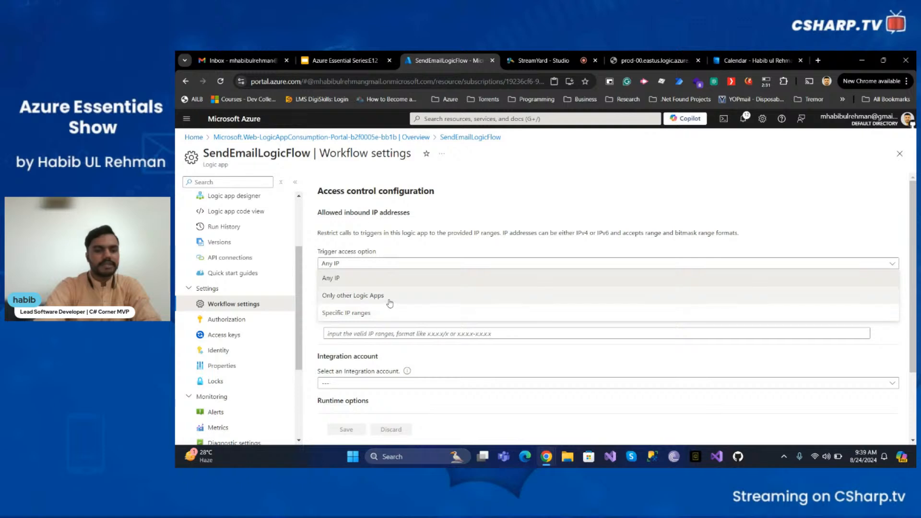
{"action": "left_click", "coordinate": [471, 217]}
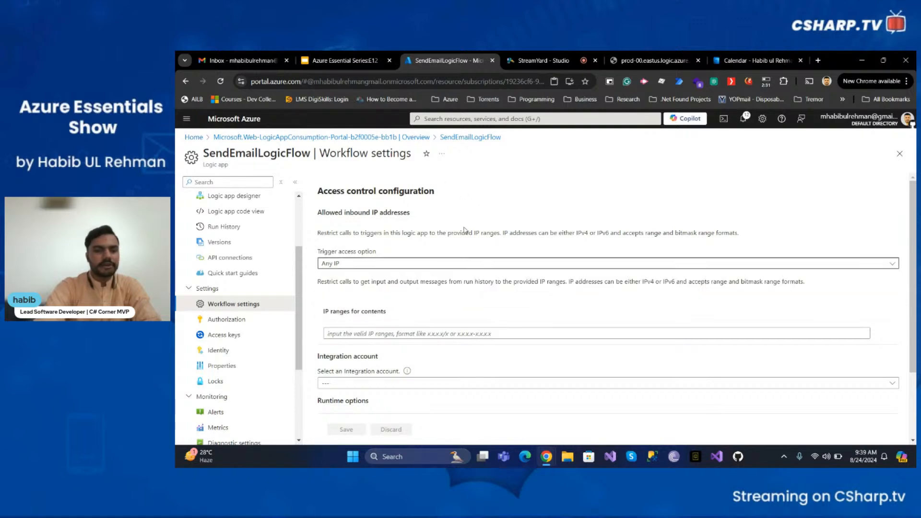
{"action": "scroll", "coordinate": [465, 231], "scroll_direction": "down", "scroll_amount": 3}
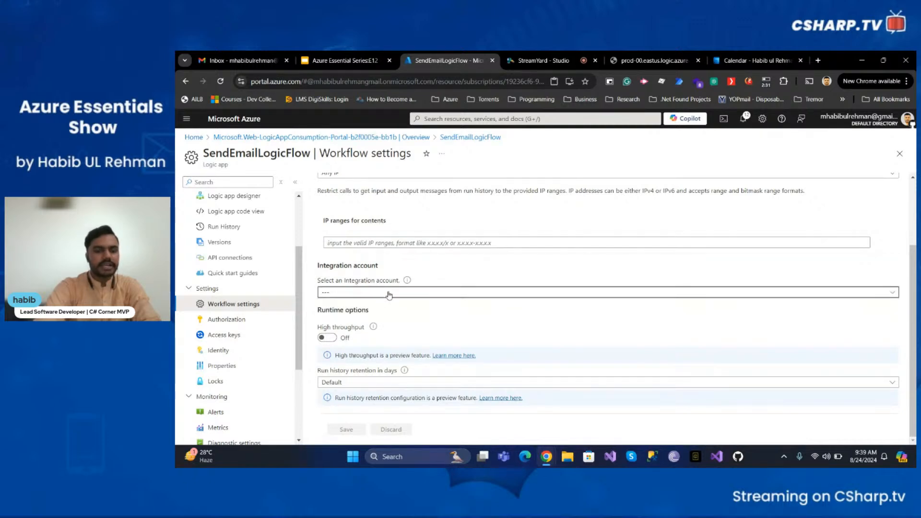
{"action": "mouse_move", "coordinate": [407, 282]}
Set run history retention to Custom at 269 days, then go to the Authorization page
{"action": "left_click", "coordinate": [422, 382]}
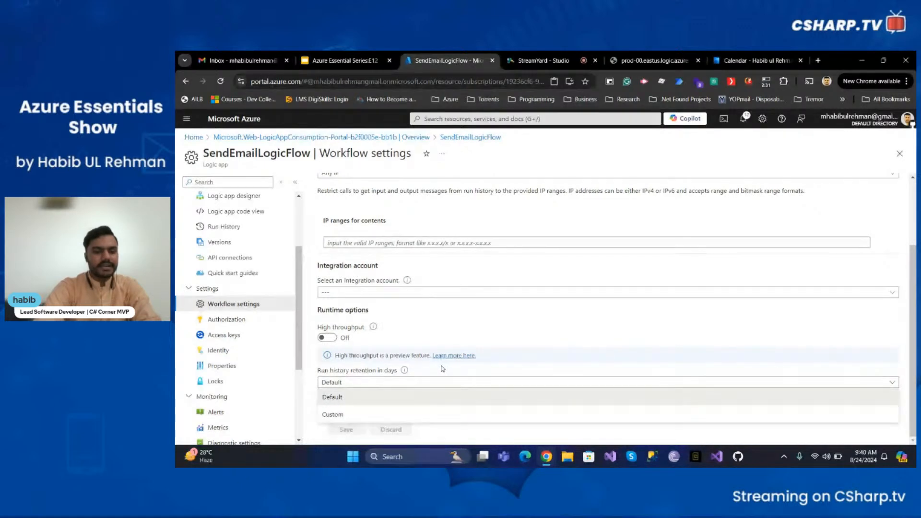
{"action": "left_click", "coordinate": [404, 372]}
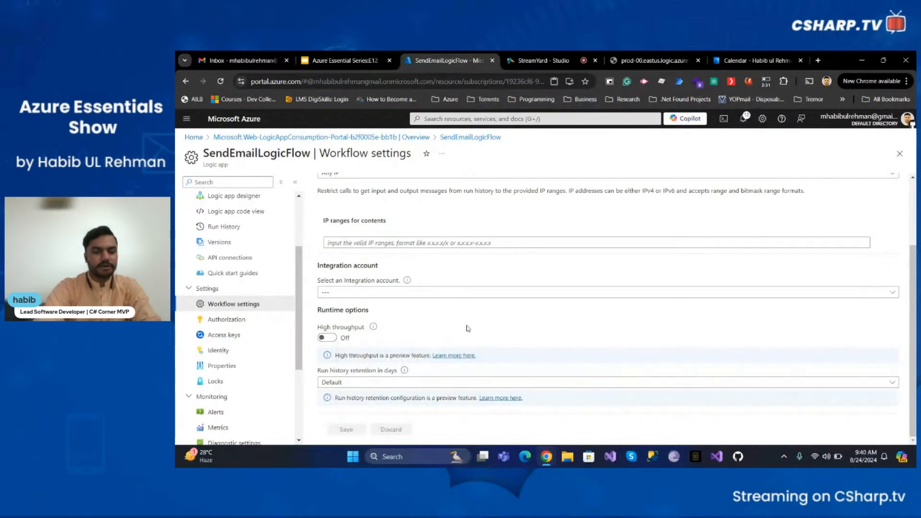
{"action": "left_click", "coordinate": [408, 384]}
{"action": "left_click", "coordinate": [355, 412]}
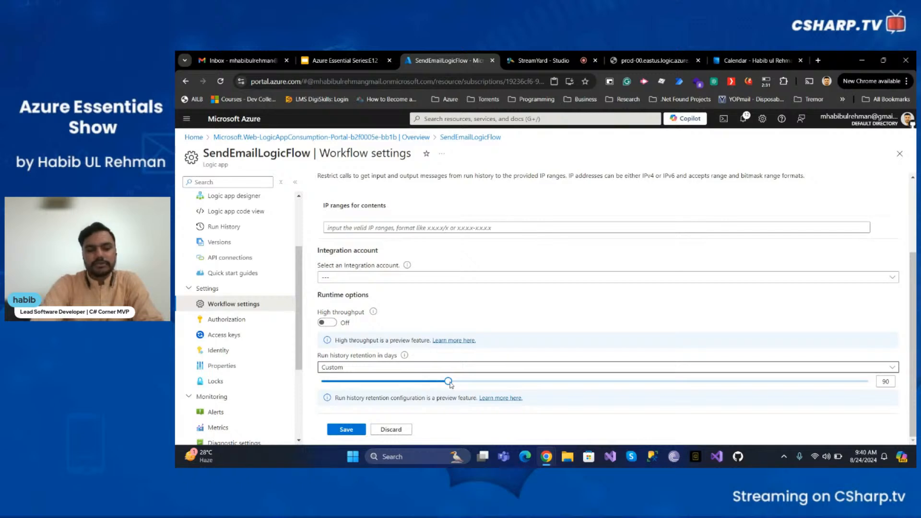
{"action": "left_click_drag", "start_coordinate": [448, 381], "coordinate": [871, 406]}
{"action": "right_click", "coordinate": [879, 387]}
{"action": "left_click", "coordinate": [827, 398]}
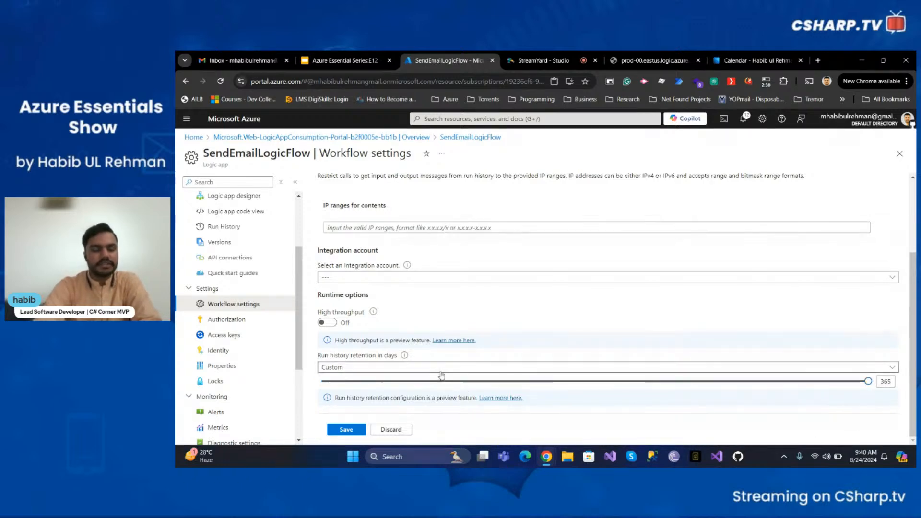
{"action": "left_click", "coordinate": [249, 320]}
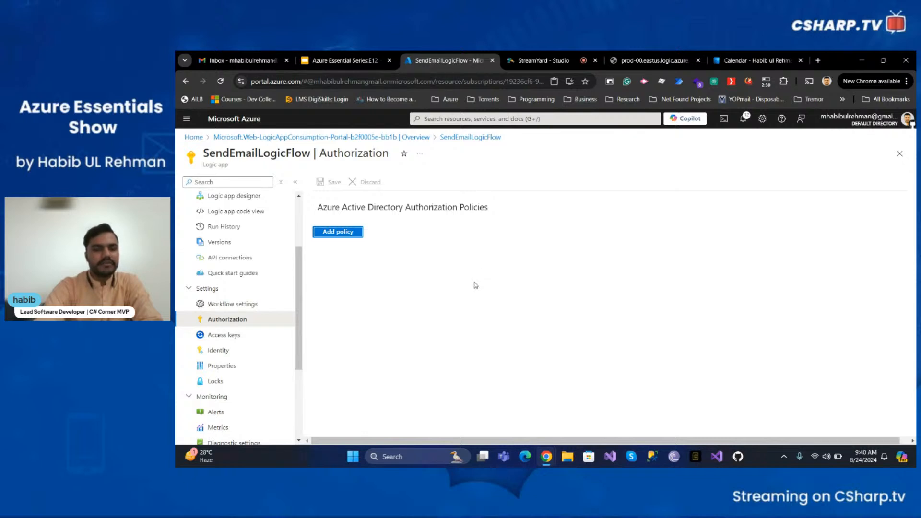
Review the Access keys page, then view Alerts under Monitoring
{"action": "scroll", "coordinate": [240, 307], "scroll_direction": "down", "scroll_amount": 1}
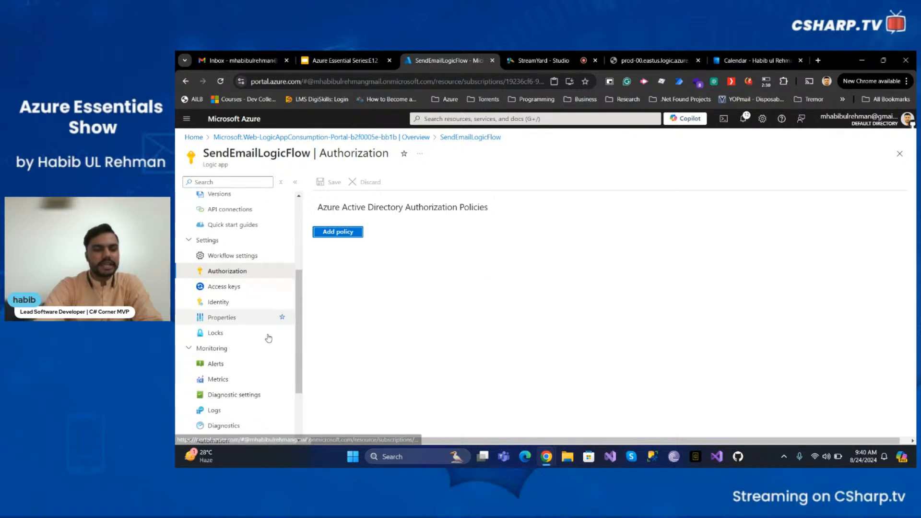
{"action": "left_click", "coordinate": [243, 288]}
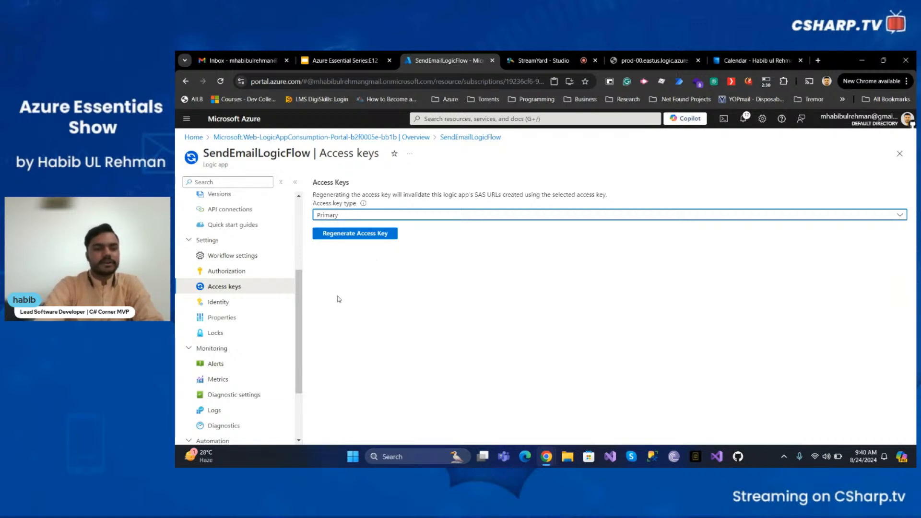
{"action": "scroll", "coordinate": [288, 339], "scroll_direction": "down", "scroll_amount": 1}
{"action": "scroll", "coordinate": [287, 339], "scroll_direction": "down", "scroll_amount": 3}
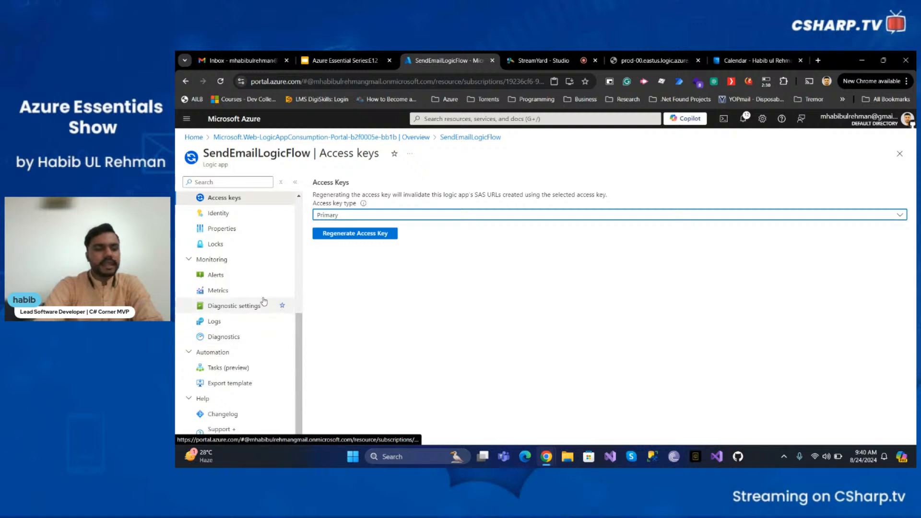
{"action": "left_click", "coordinate": [244, 272]}
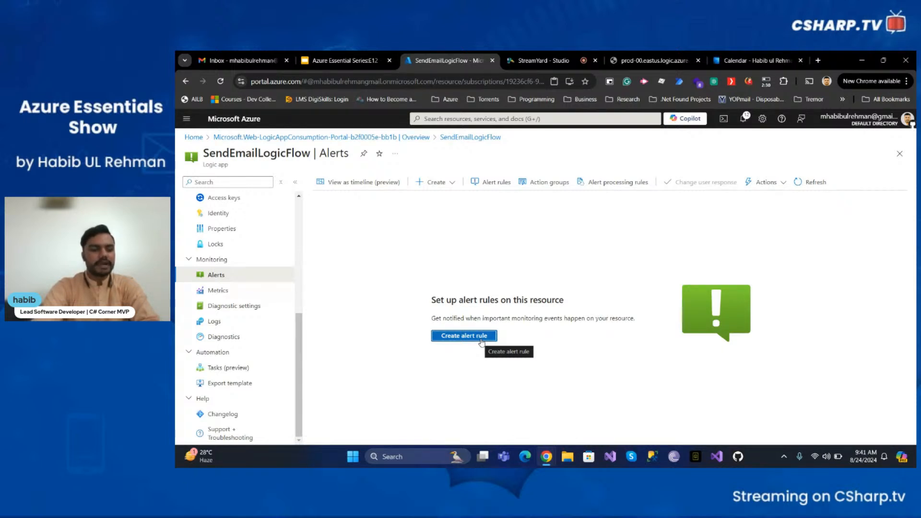
Open SendEmailLogicFlow's Logs page under Monitoring
{"action": "left_click", "coordinate": [246, 321]}
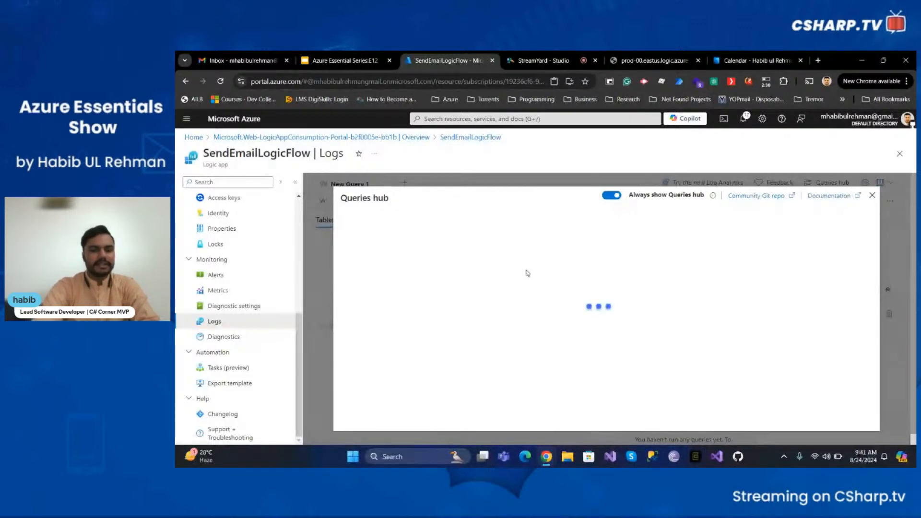
Browse the Queries hub, close it, and dismiss the New logs experience notice
{"action": "scroll", "coordinate": [375, 365], "scroll_direction": "down", "scroll_amount": 2}
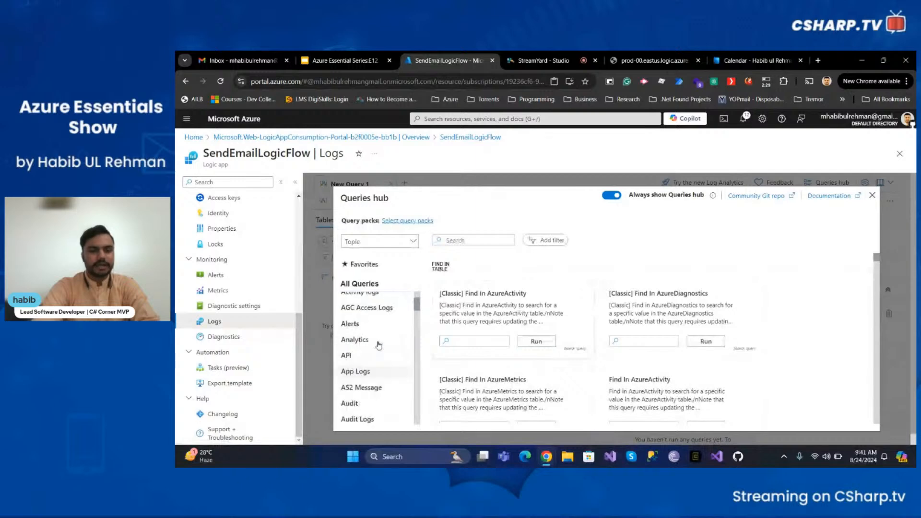
{"action": "scroll", "coordinate": [375, 364], "scroll_direction": "up", "scroll_amount": 2}
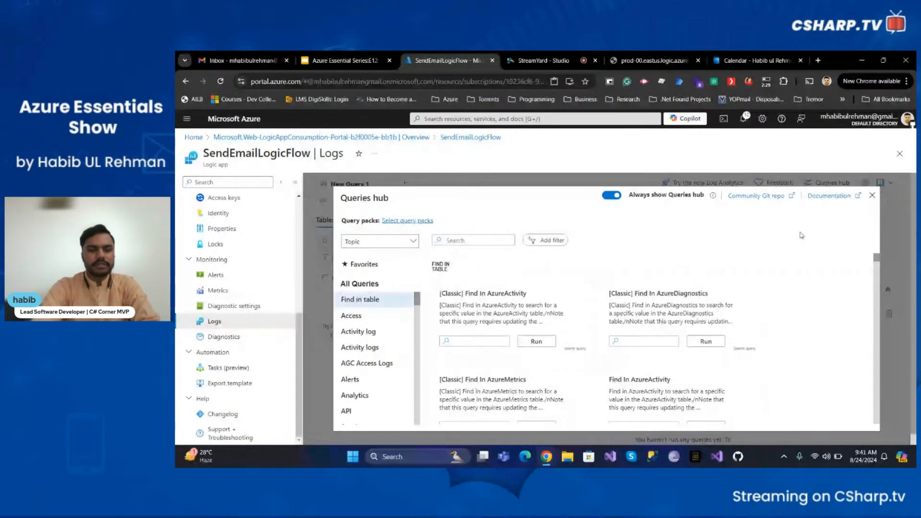
{"action": "scroll", "coordinate": [559, 317], "scroll_direction": "down", "scroll_amount": 8}
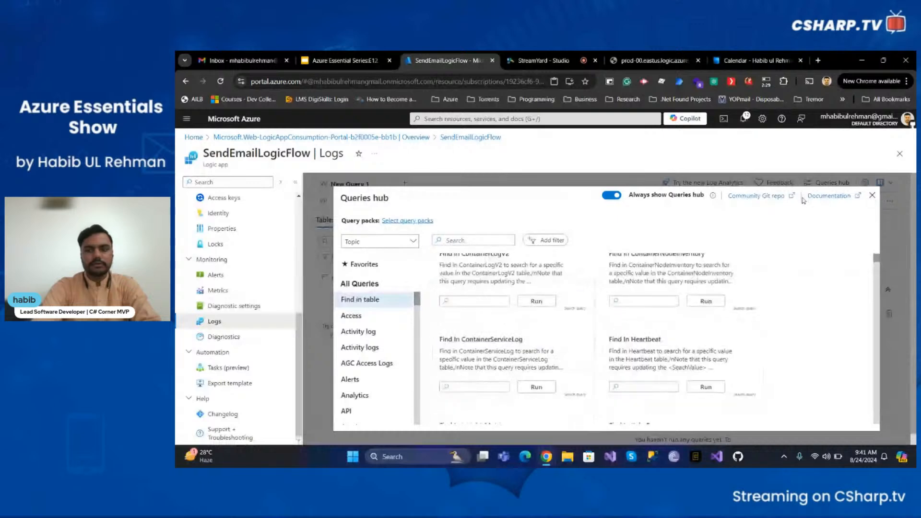
{"action": "left_click", "coordinate": [873, 196]}
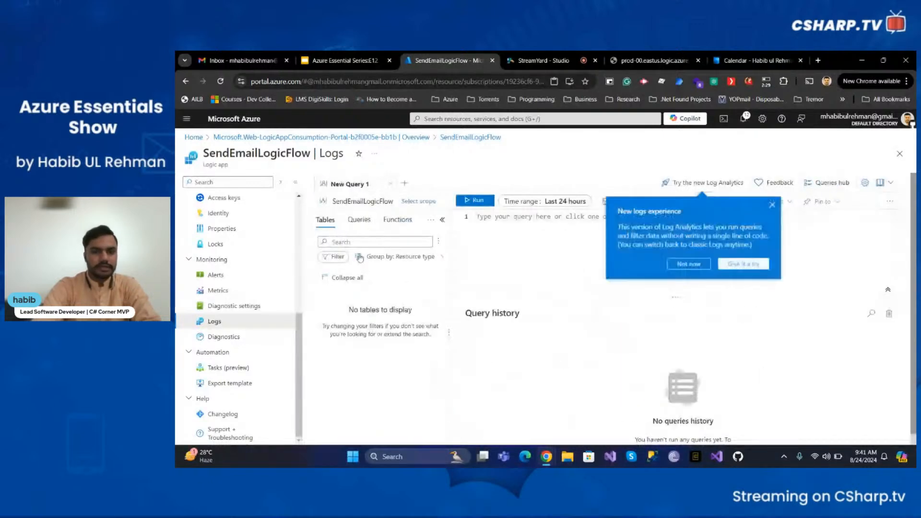
{"action": "left_click", "coordinate": [774, 205]}
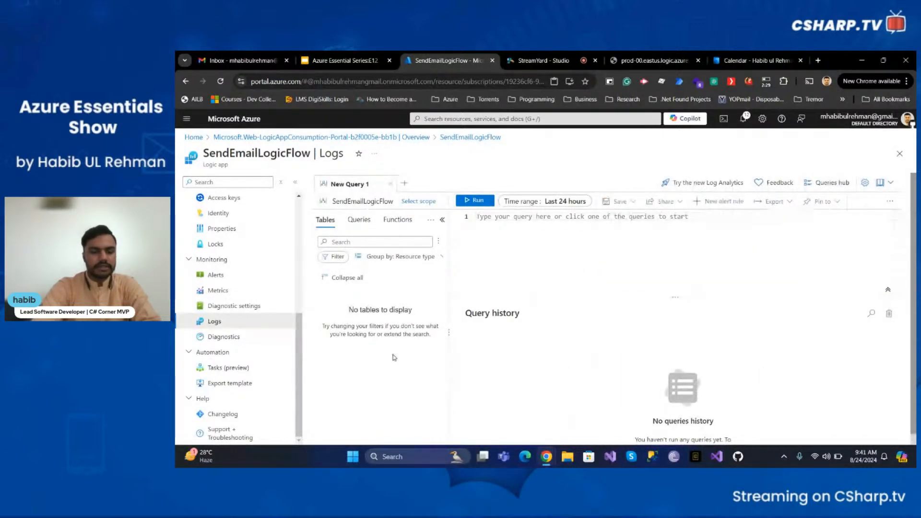
Highlight the 'No tables to display' messages, then switch to the StreamYard Studio tab
{"action": "triple_click", "coordinate": [372, 312]}
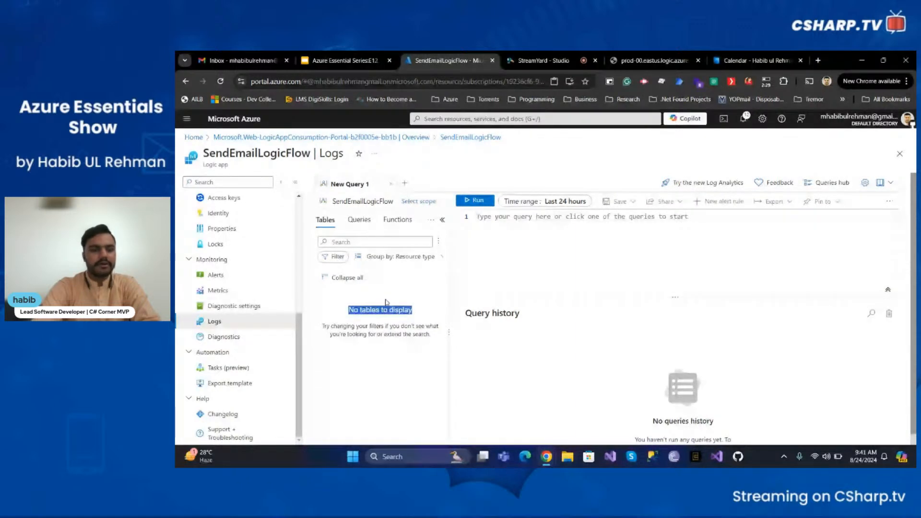
{"action": "left_click", "coordinate": [389, 301]}
{"action": "triple_click", "coordinate": [390, 318]}
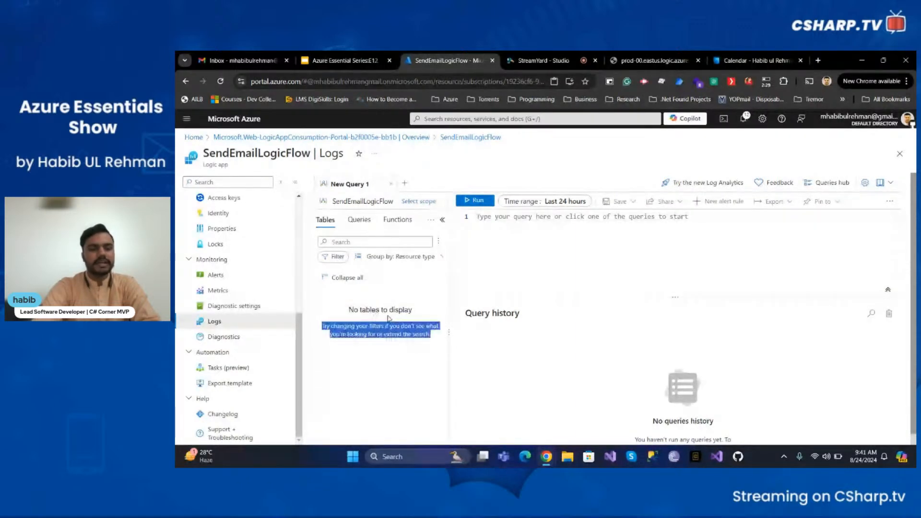
{"action": "triple_click", "coordinate": [388, 311]}
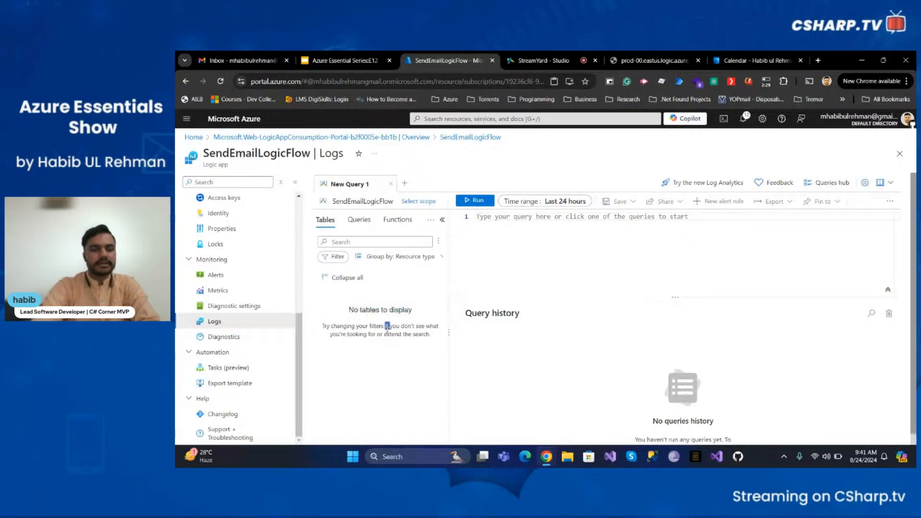
{"action": "triple_click", "coordinate": [388, 326]}
{"action": "triple_click", "coordinate": [385, 311]}
{"action": "triple_click", "coordinate": [385, 330]}
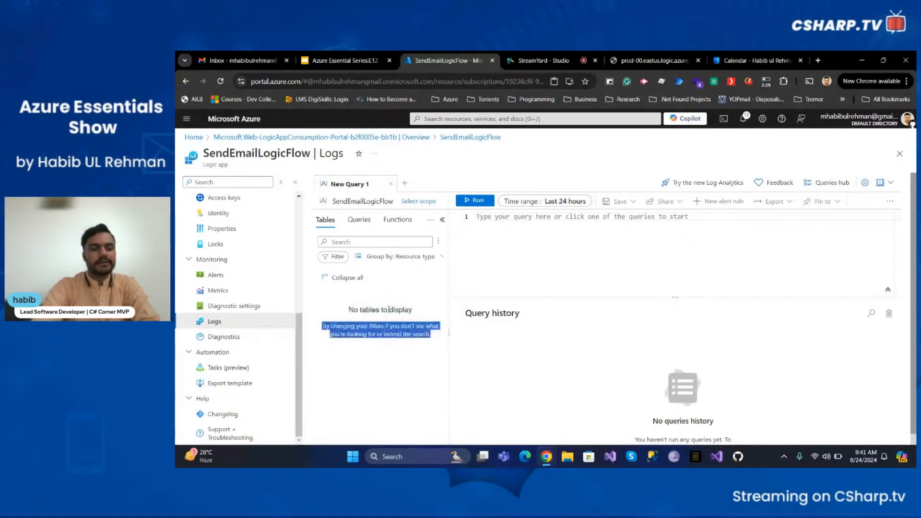
{"action": "triple_click", "coordinate": [388, 309]}
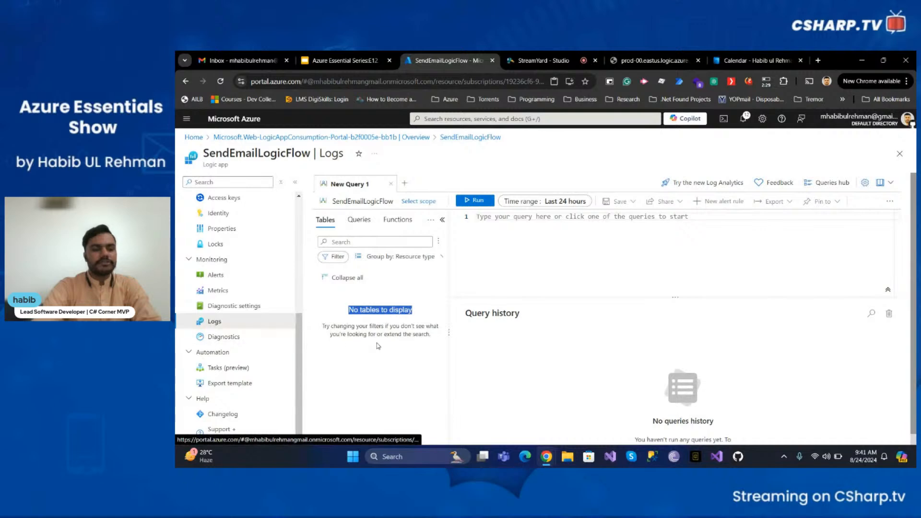
{"action": "left_click", "coordinate": [568, 59]}
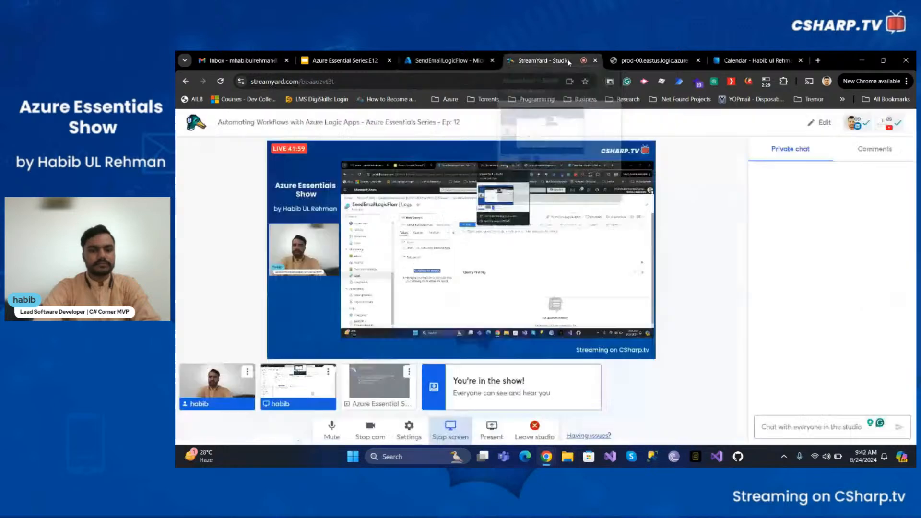